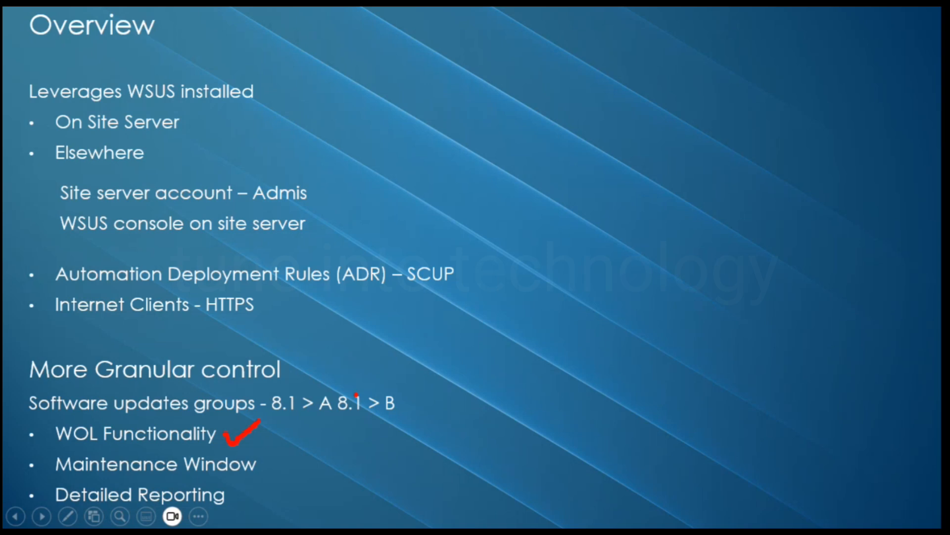
key("e")
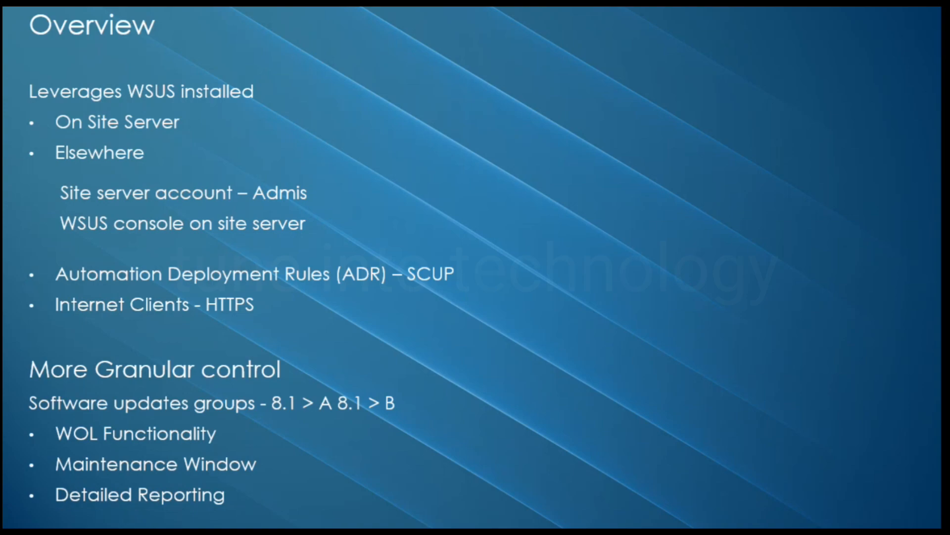
key("Right")
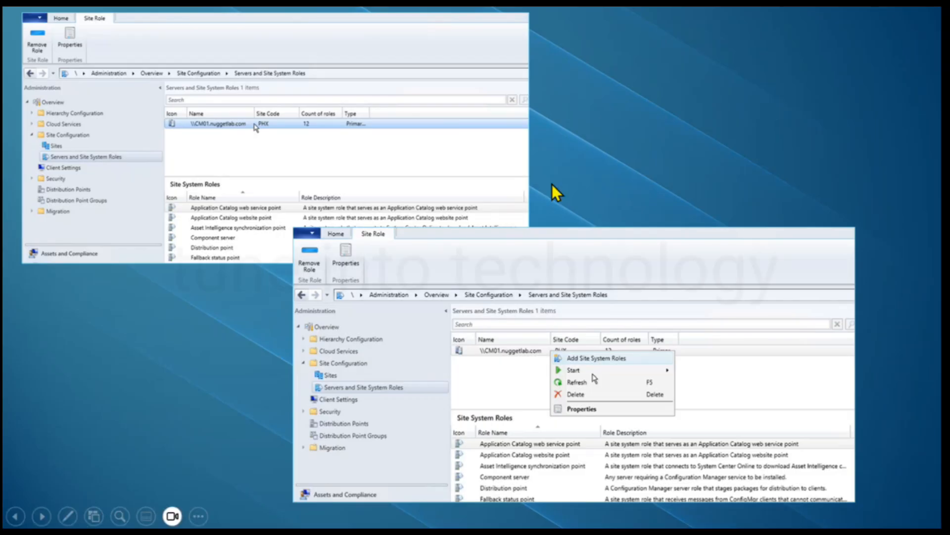
scroll(411, 166, "up", 3)
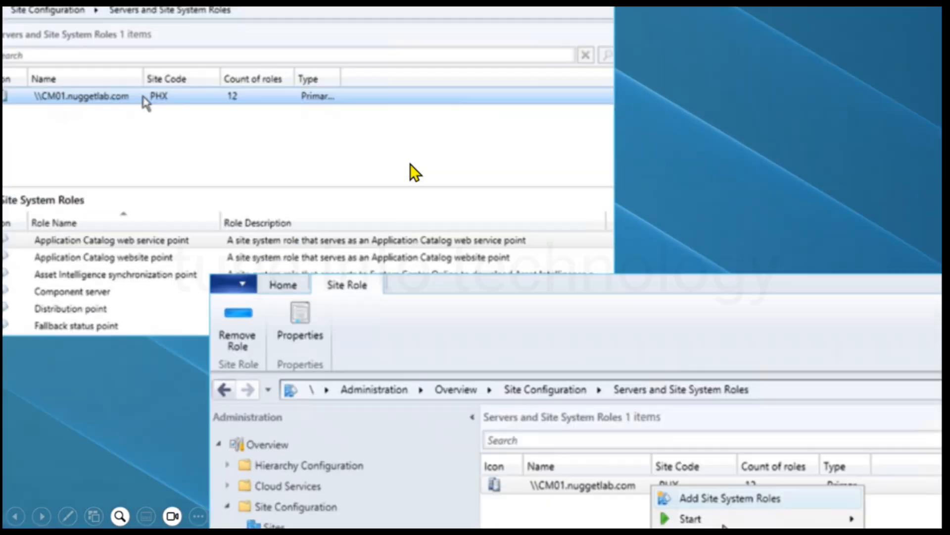
left_click_drag(227, 147, 521, 285)
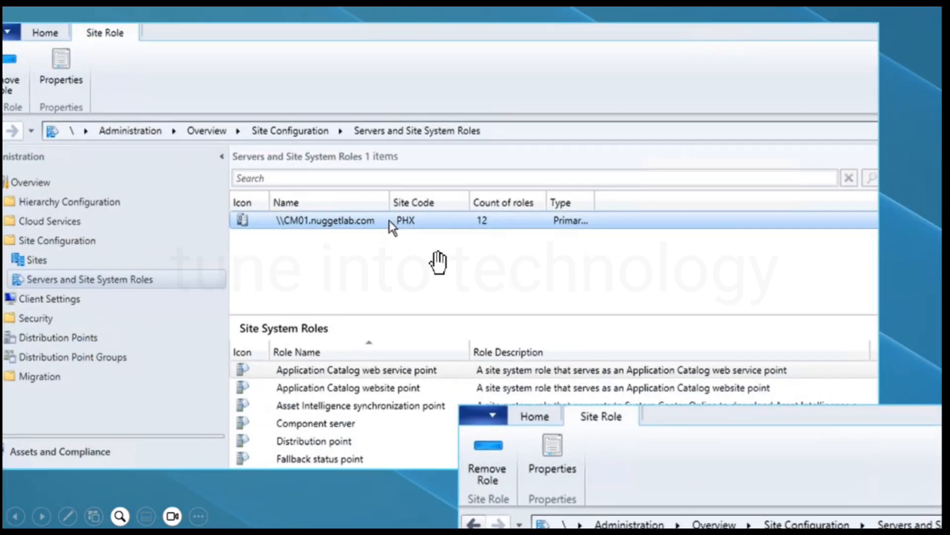
left_click_drag(437, 261, 569, 274)
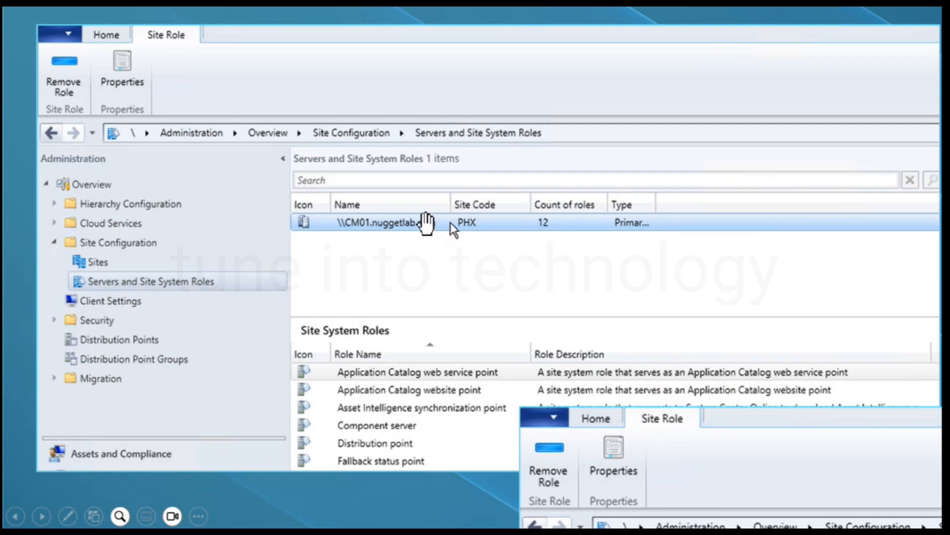
left_click_drag(639, 339, 456, 145)
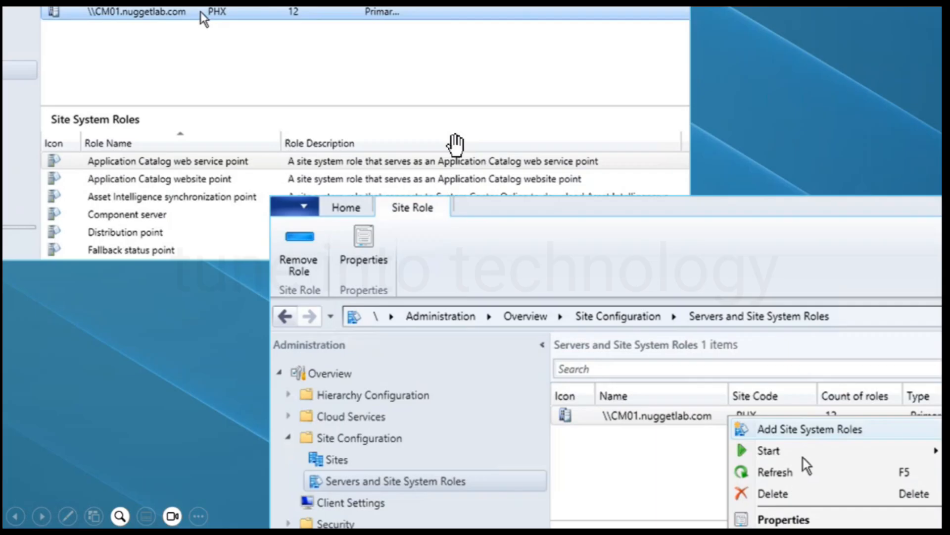
left_click_drag(682, 298, 304, 104)
left_click_drag(573, 320, 689, 339)
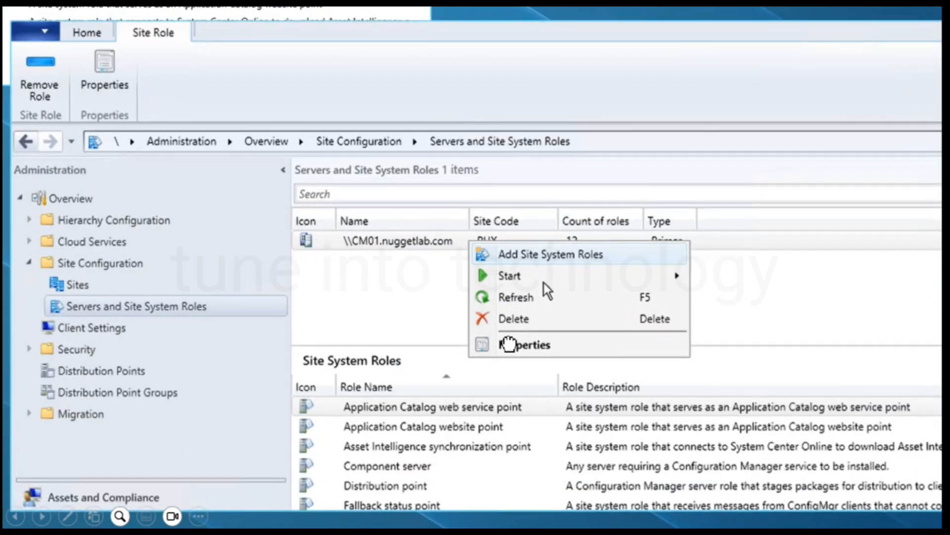
mouse_move(508, 343)
left_mouse_down()
mouse_move(476, 352)
mouse_move(500, 355)
left_mouse_up()
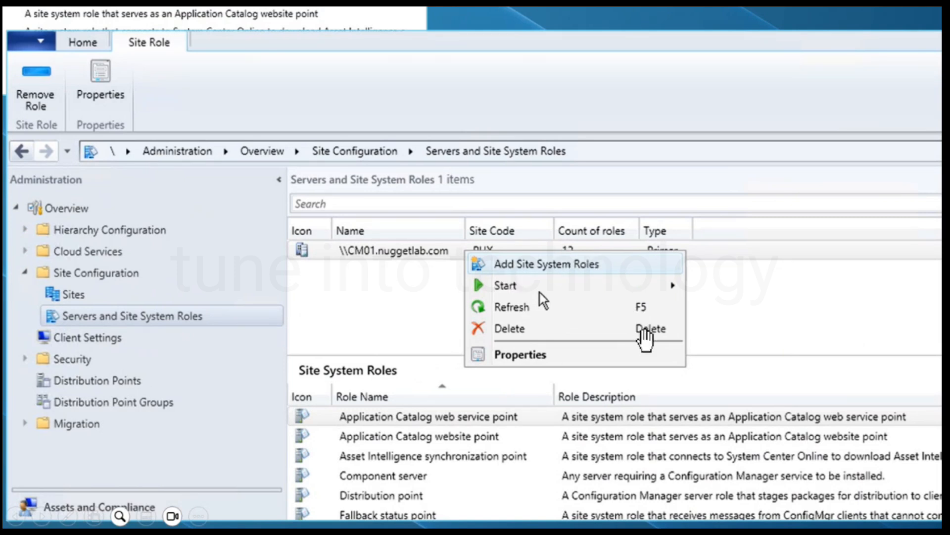
key("Right")
key("Right")
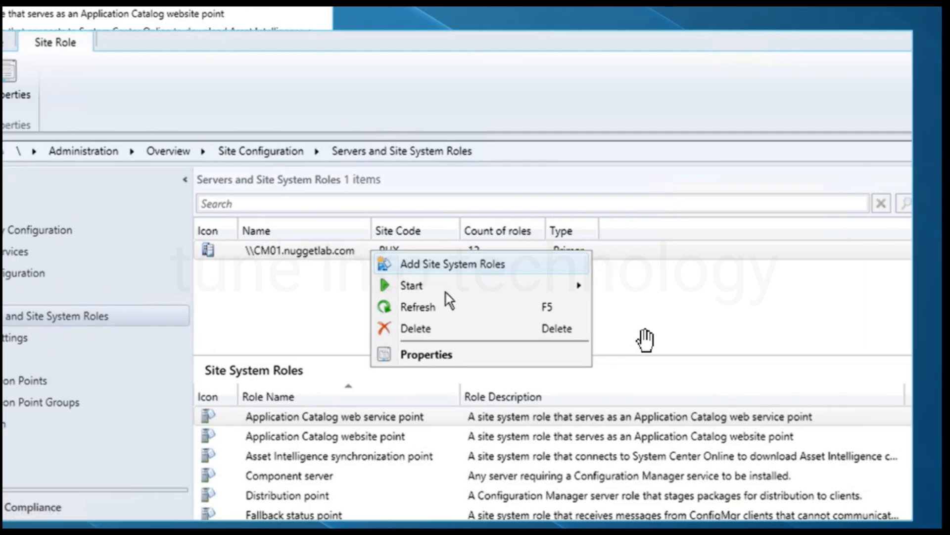
key("Escape")
key("Right")
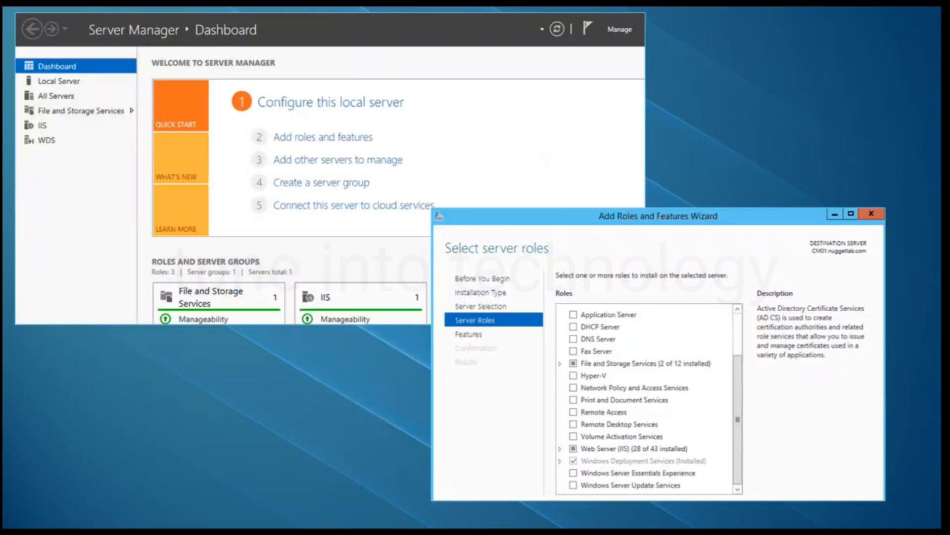
scroll(642, 332, "up", 3)
left_click_drag(342, 193, 693, 385)
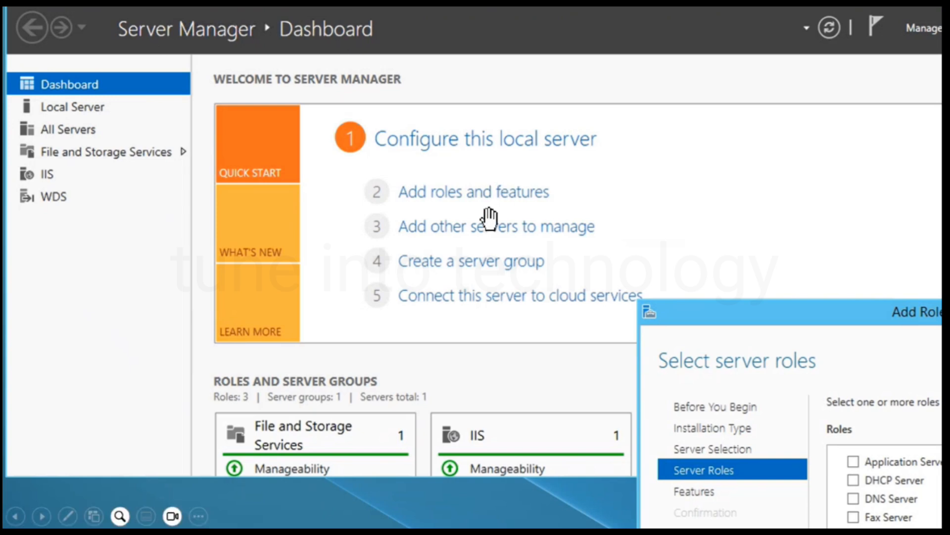
left_click_drag(700, 191, 585, 196)
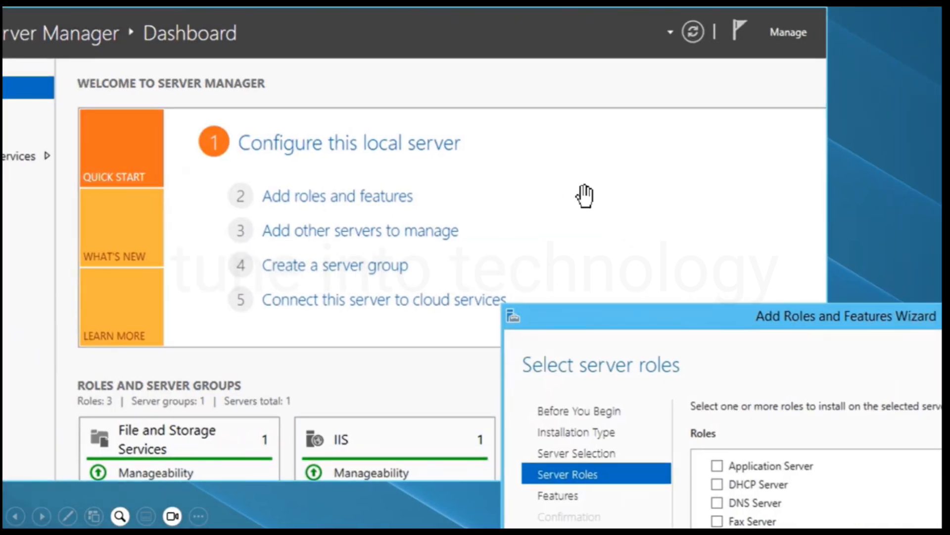
key("ctrl+2")
left_click_drag(226, 177, 429, 209)
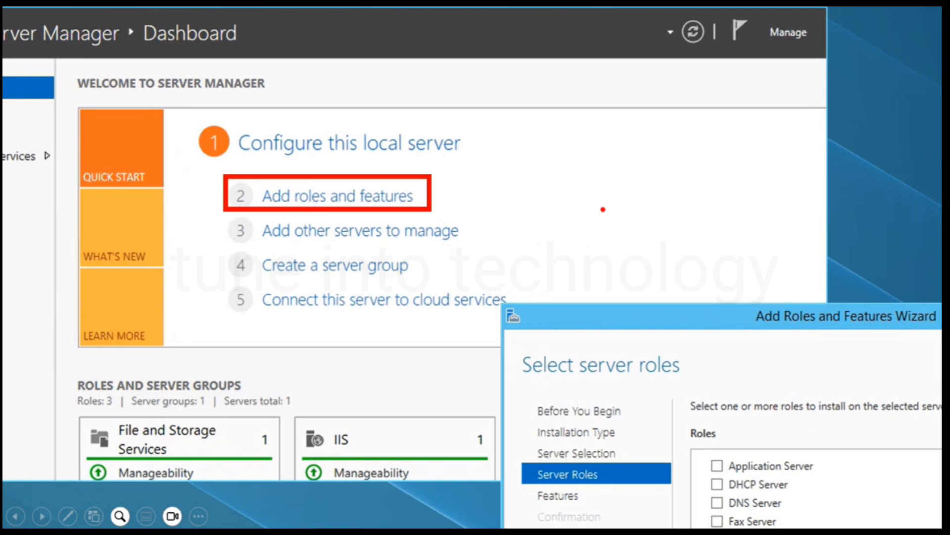
key("Escape")
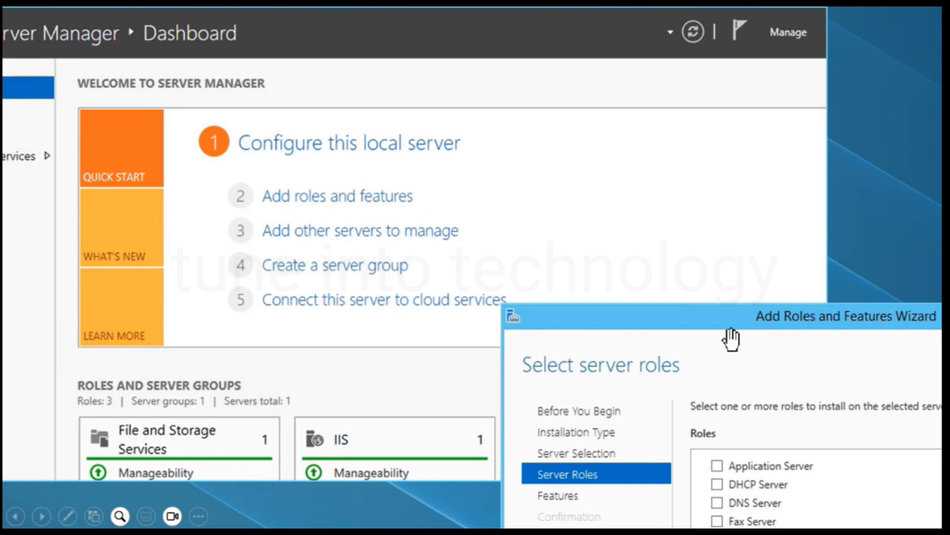
mouse_move(682, 316)
left_mouse_down()
mouse_move(560, 208)
mouse_move(564, 195)
left_mouse_up()
left_click_drag(581, 335, 447, 135)
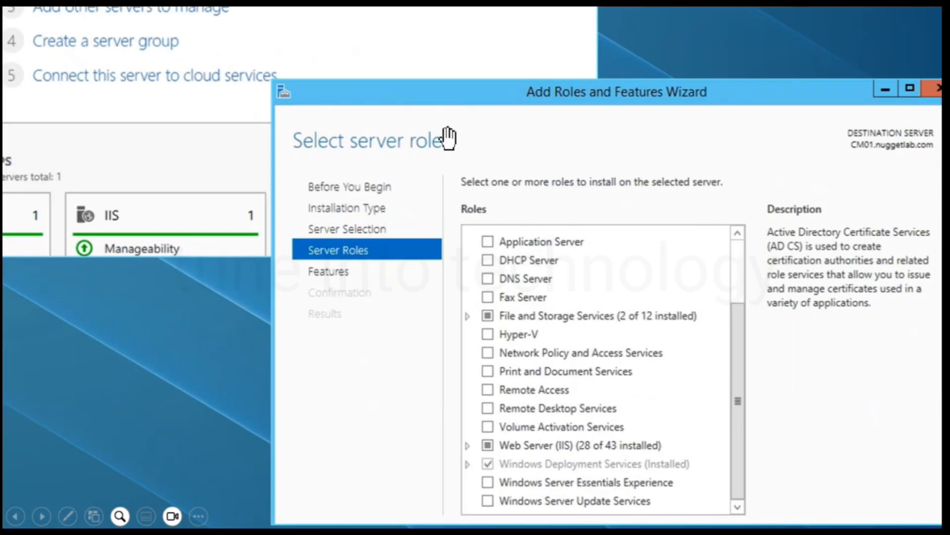
left_click_drag(843, 295, 796, 257)
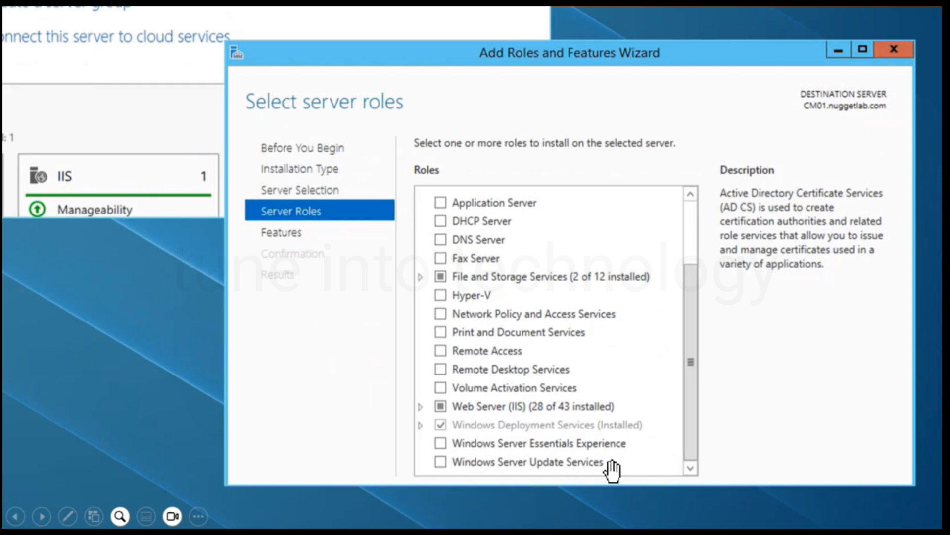
key("ctrl+2")
mouse_move(429, 453)
left_mouse_down()
mouse_move(517, 479)
mouse_move(623, 474)
left_mouse_up()
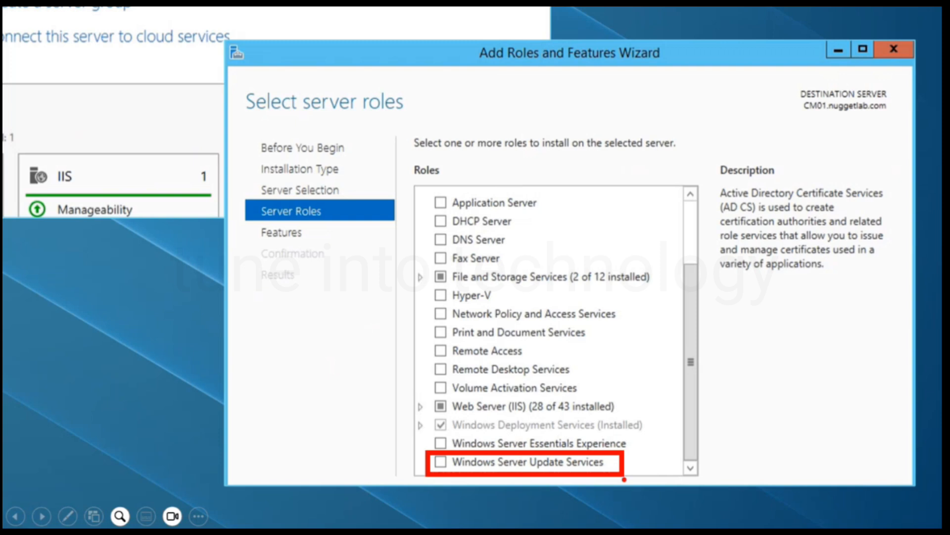
key("Escape")
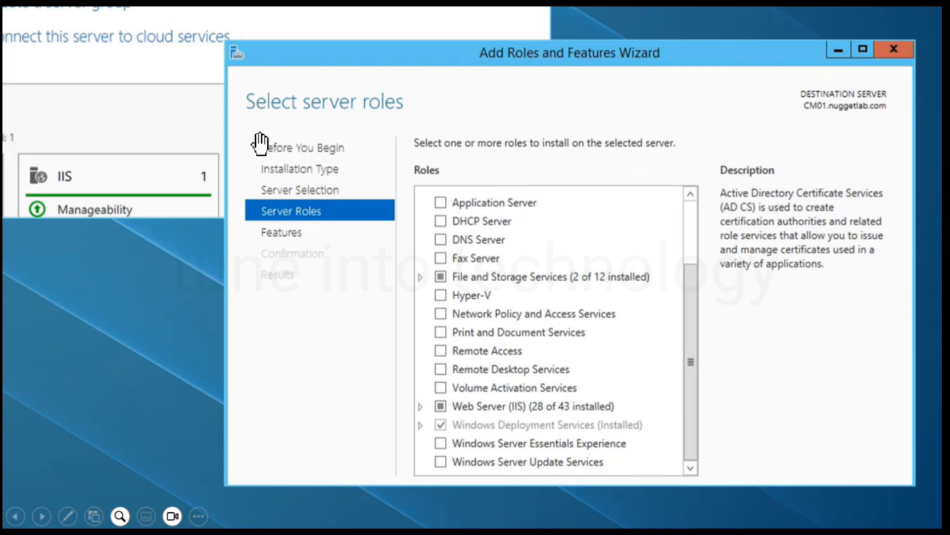
left_click_drag(260, 143, 646, 394)
left_click_drag(235, 207, 205, 192)
left_click_drag(263, 130, 334, 170)
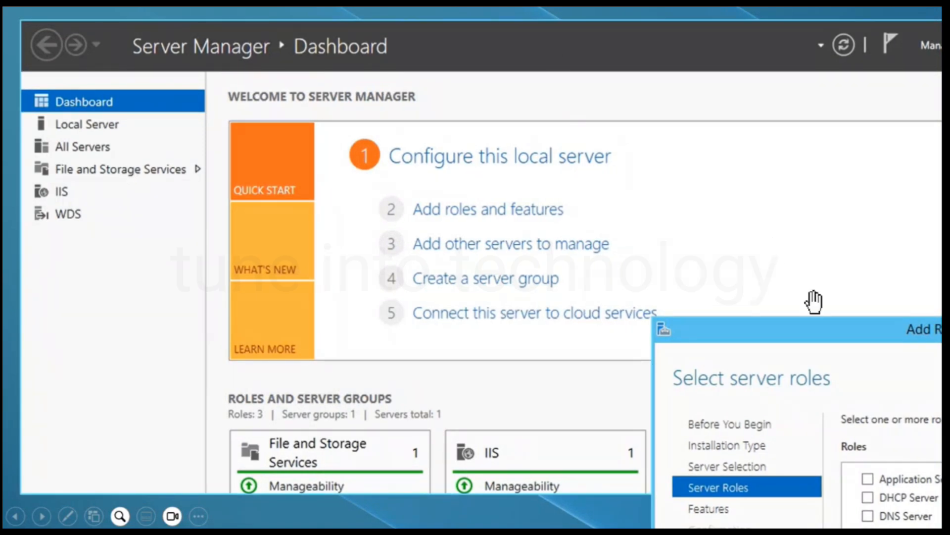
left_click_drag(806, 290, 376, 32)
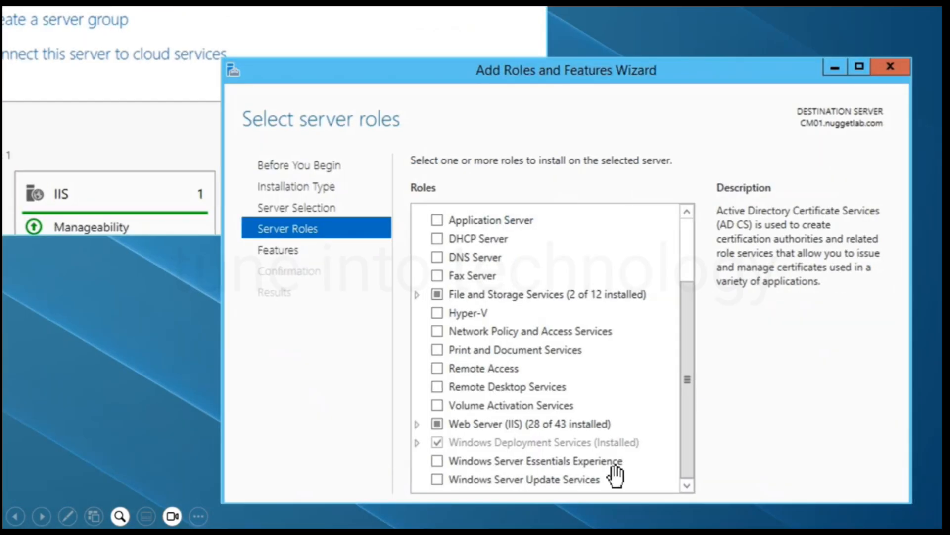
key("Escape")
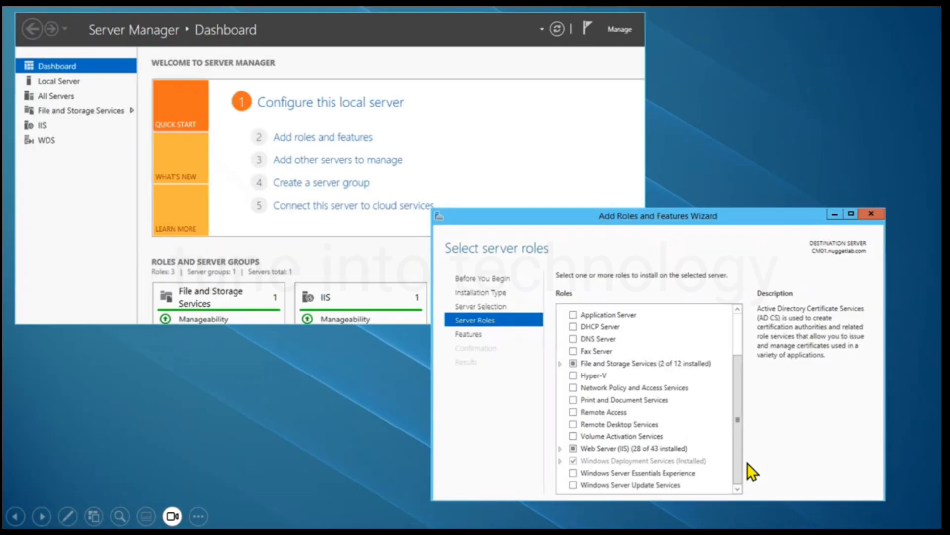
left_click(748, 463)
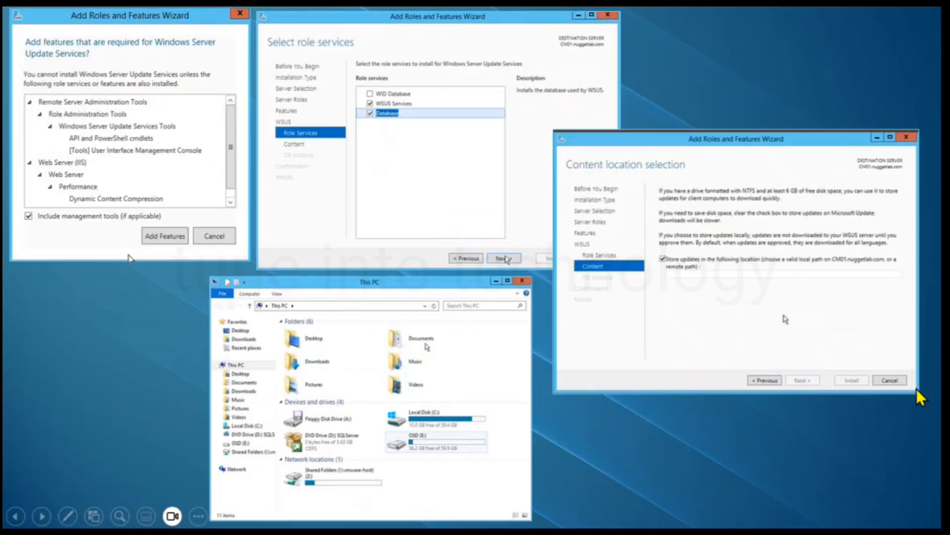
scroll(352, 312, "up", 5)
left_click_drag(244, 286, 672, 367)
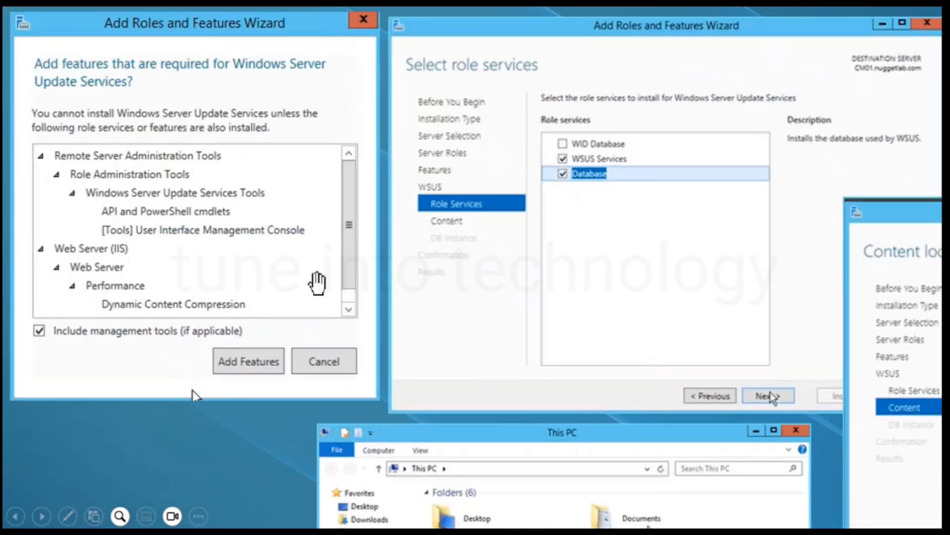
scroll(318, 281, "up", 5)
left_click_drag(297, 248, 643, 373)
scroll(643, 374, "down", 3)
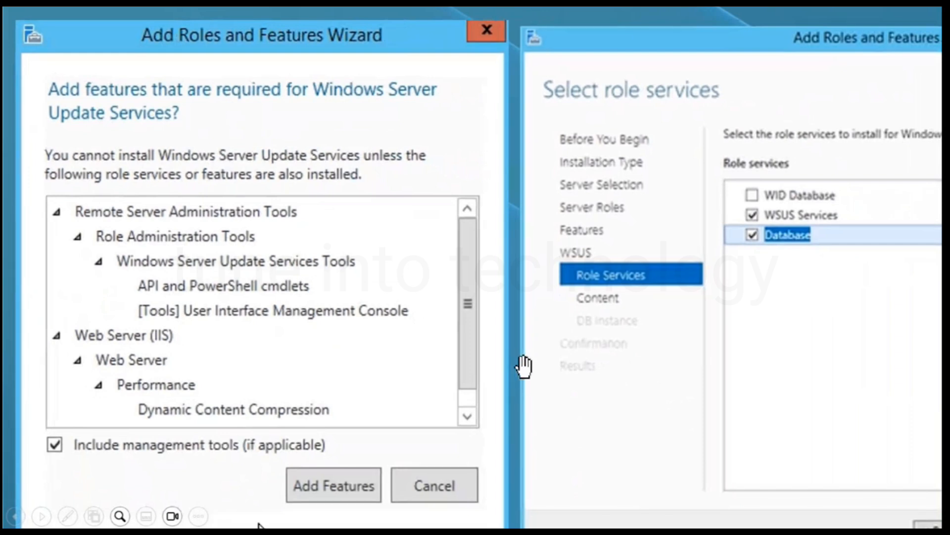
scroll(521, 365, "down", 2)
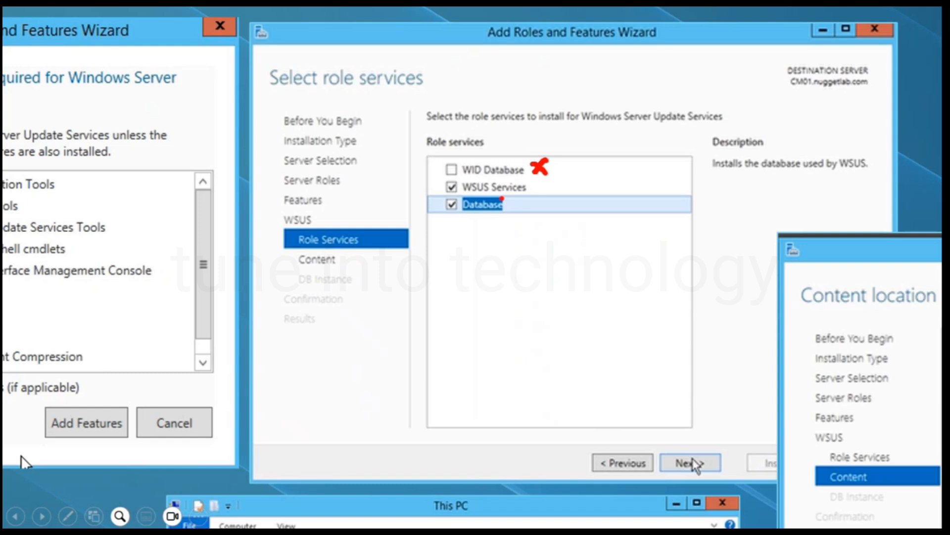
left_click_drag(447, 218, 506, 216)
key("Escape")
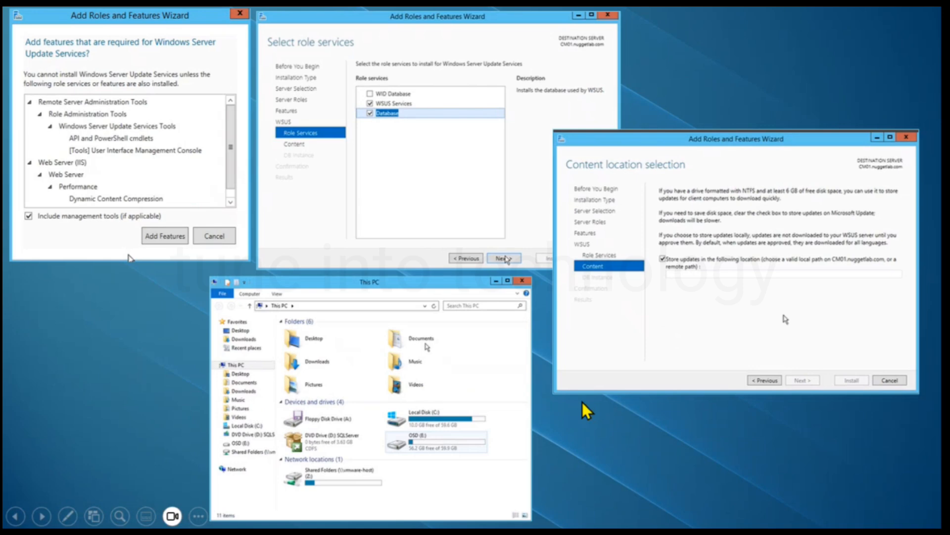
left_click(583, 404)
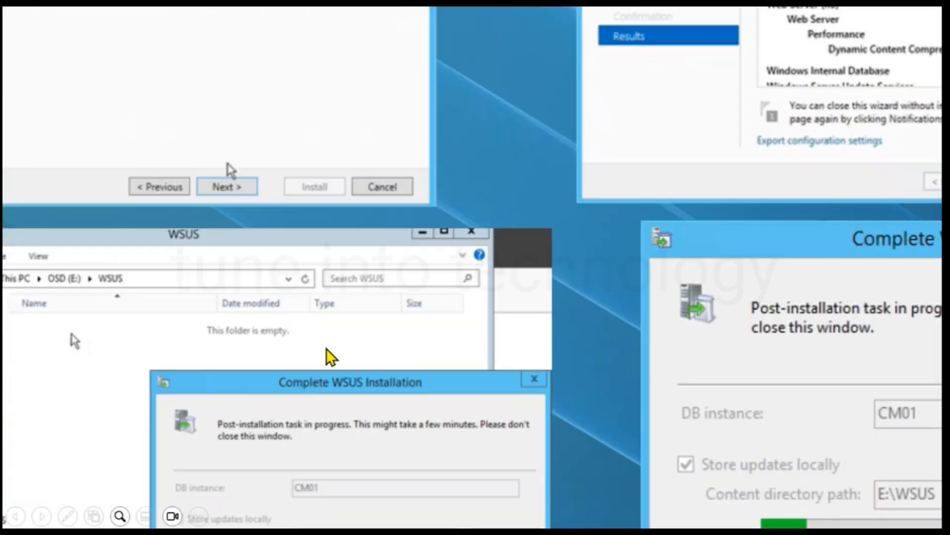
left_click_drag(364, 379, 492, 265)
scroll(490, 311, "up", 2)
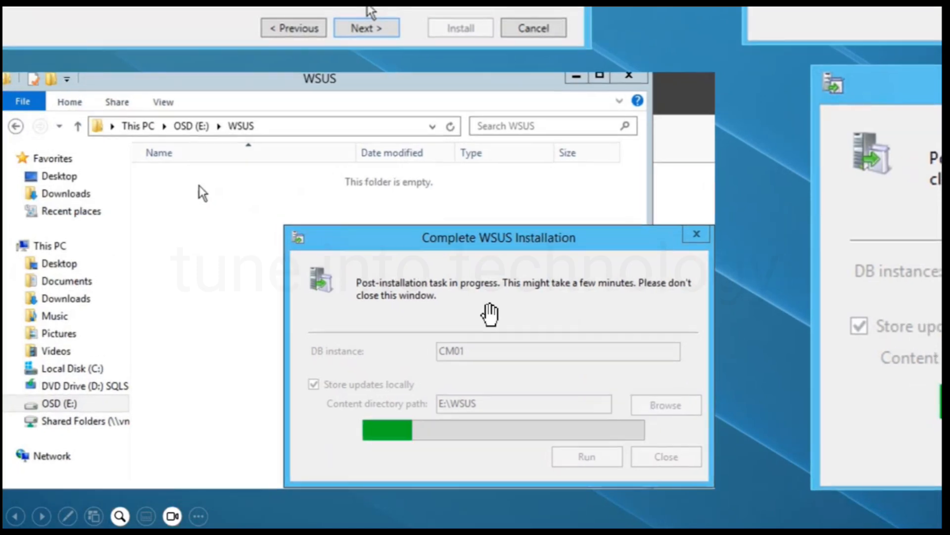
left_click_drag(360, 253, 491, 270)
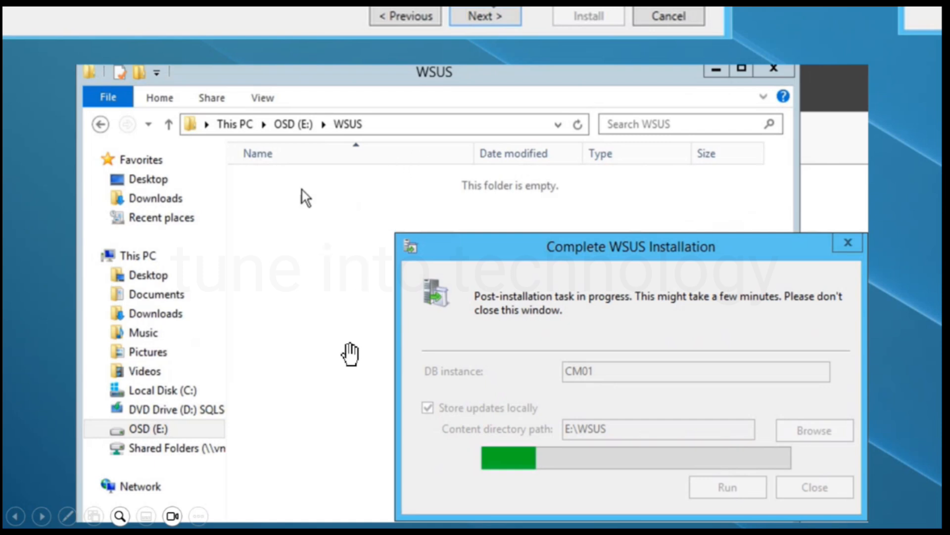
left_click_drag(354, 226, 354, 464)
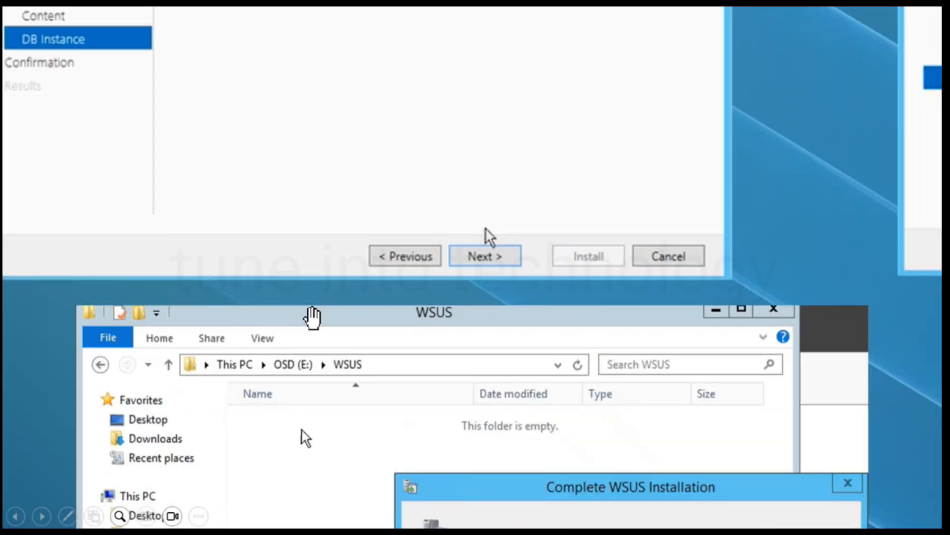
left_click_drag(376, 194, 436, 460)
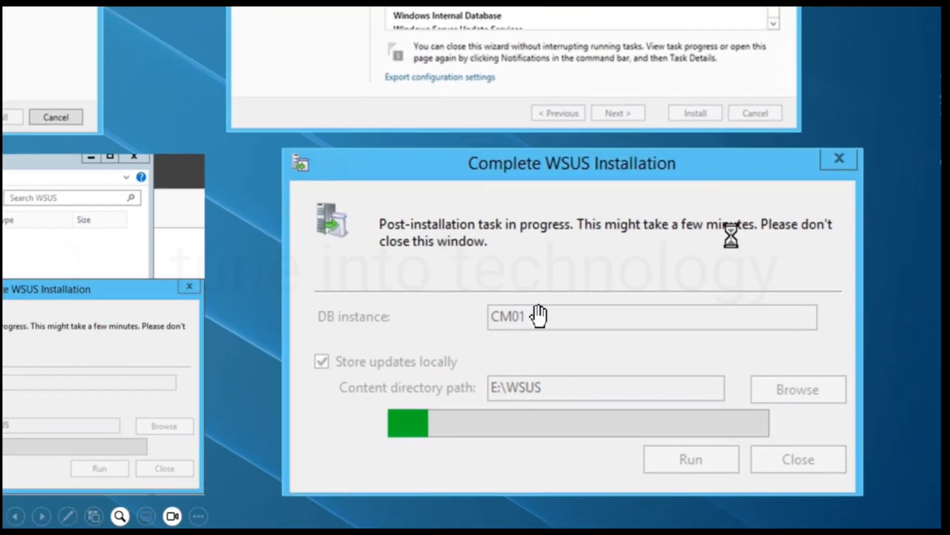
scroll(542, 310, "down", 3)
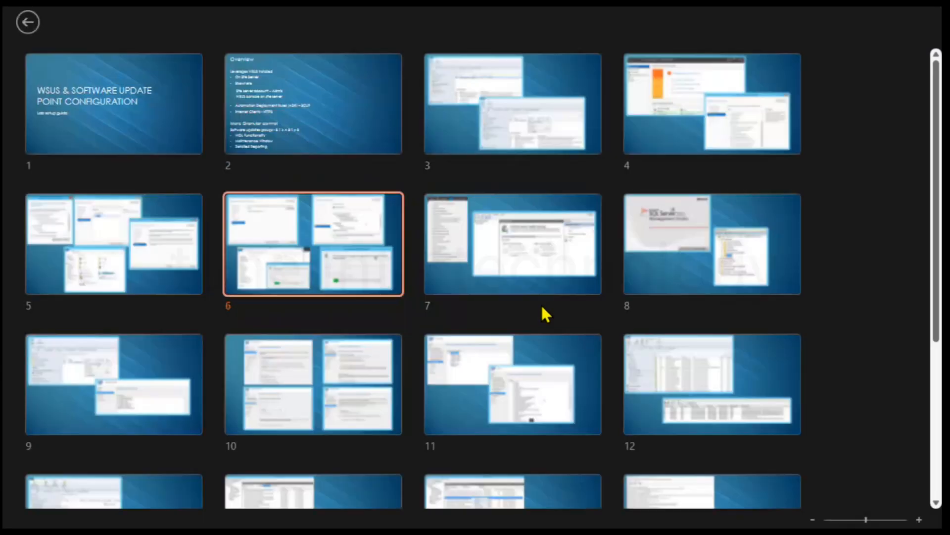
left_click(351, 271)
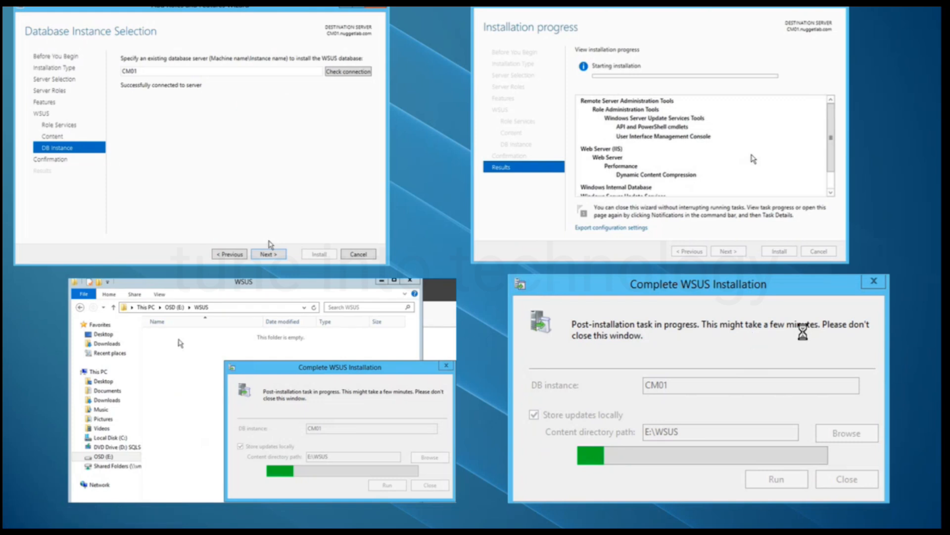
key("Right")
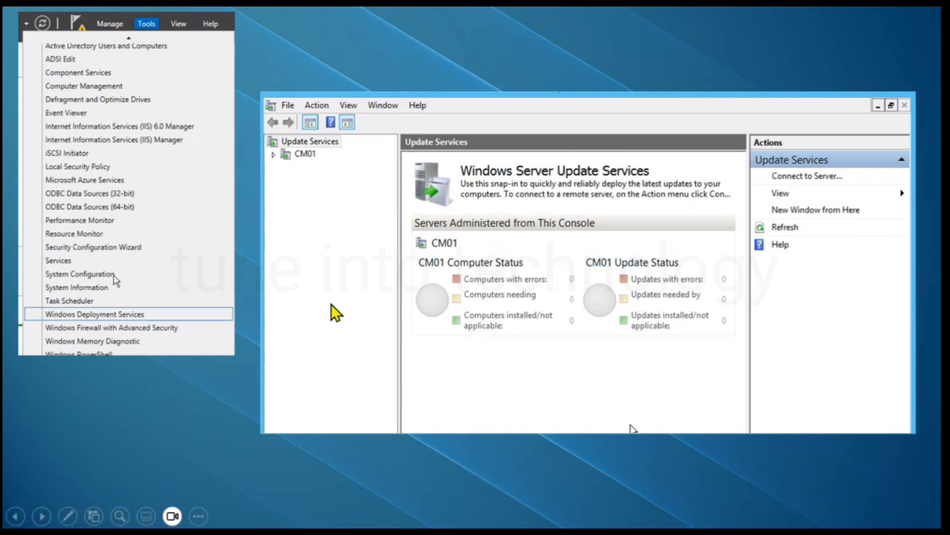
key("Left")
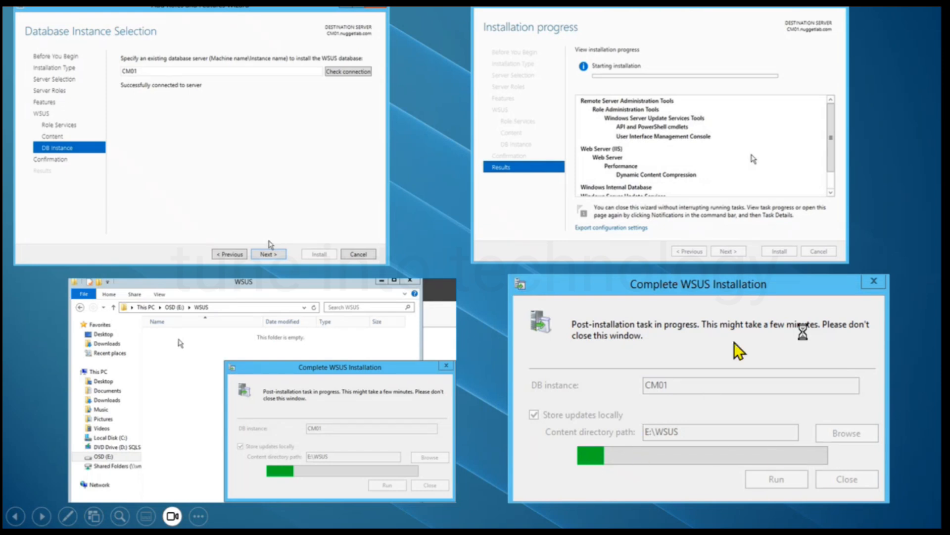
Step: Advance to the slide on opening WSUS and examine the Server Manager tools list and the Update Services console for CM01
left_click(700, 379)
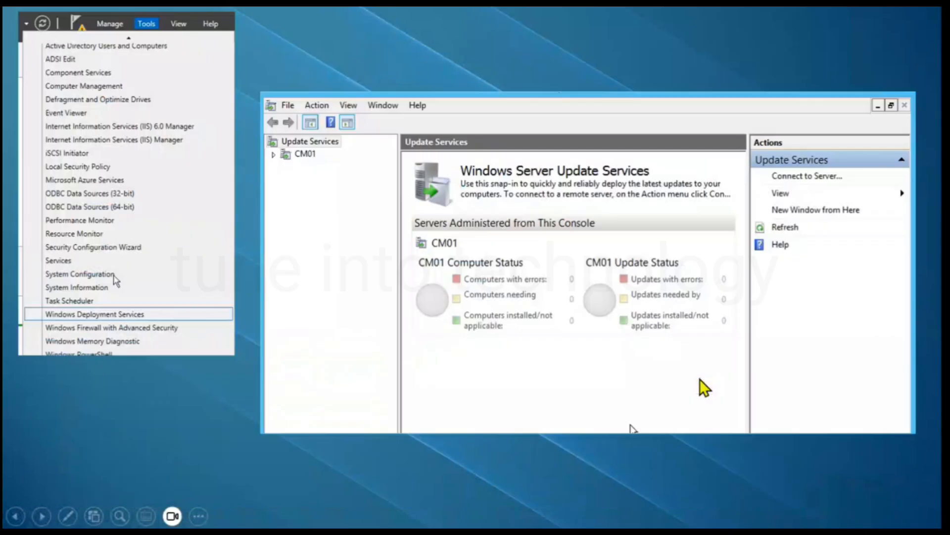
scroll(165, 251, "up", 3)
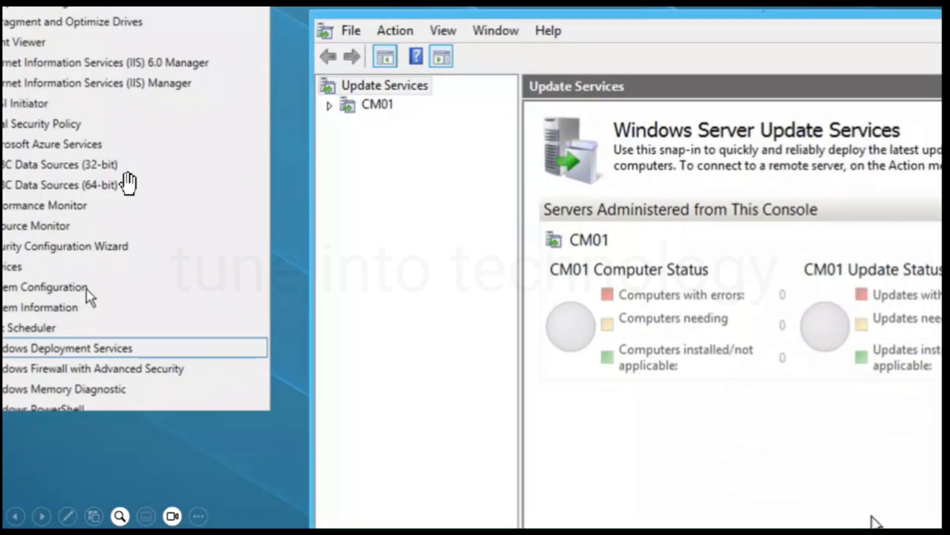
left_click_drag(127, 183, 562, 409)
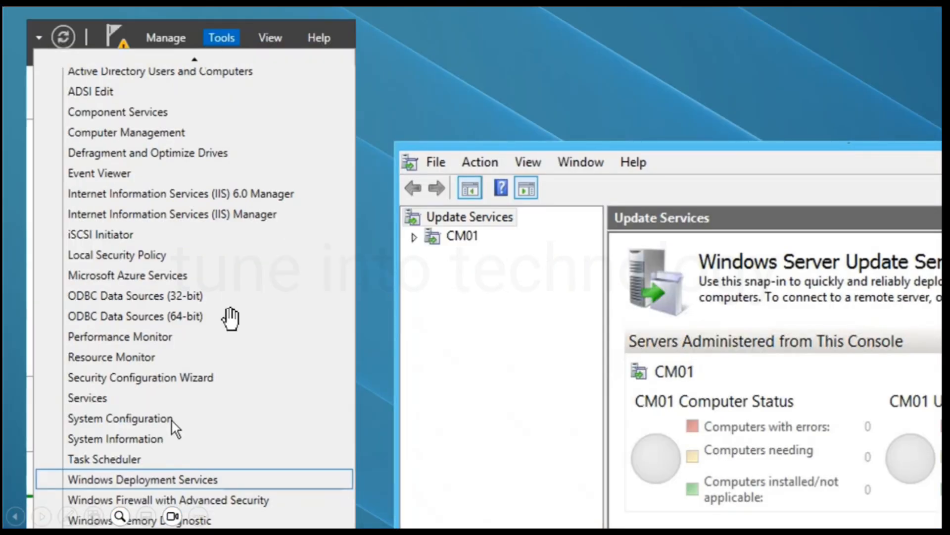
left_click_drag(229, 319, 238, 259)
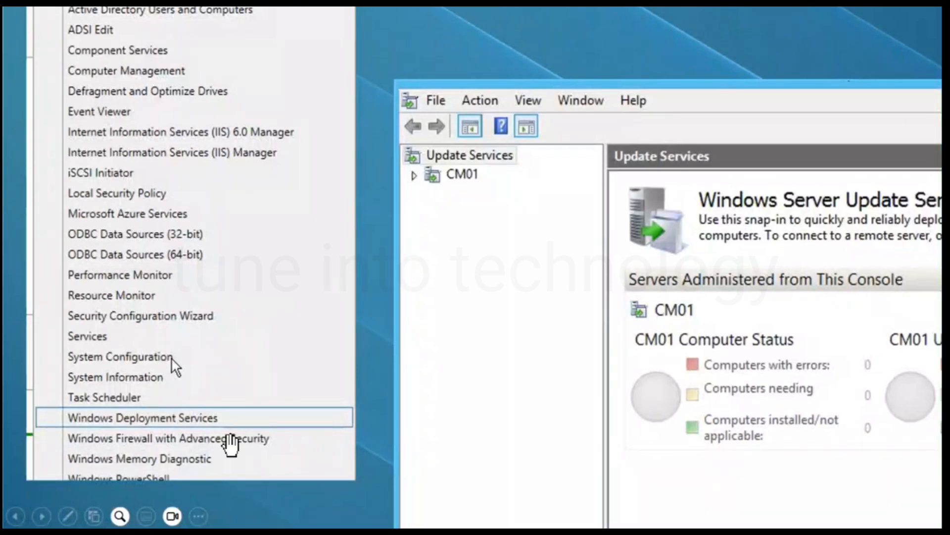
left_click_drag(495, 331, 375, 271)
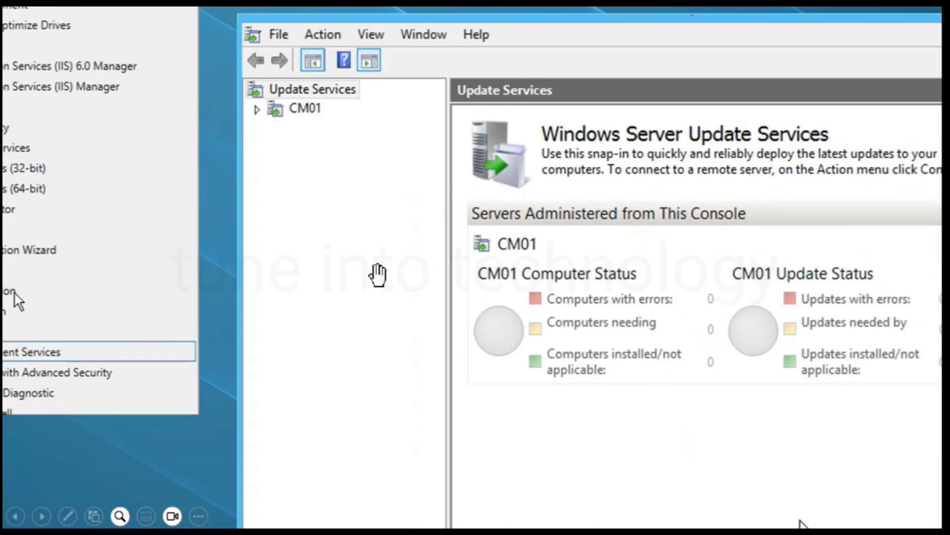
scroll(377, 274, "down", 2)
left_click_drag(150, 304, 505, 305)
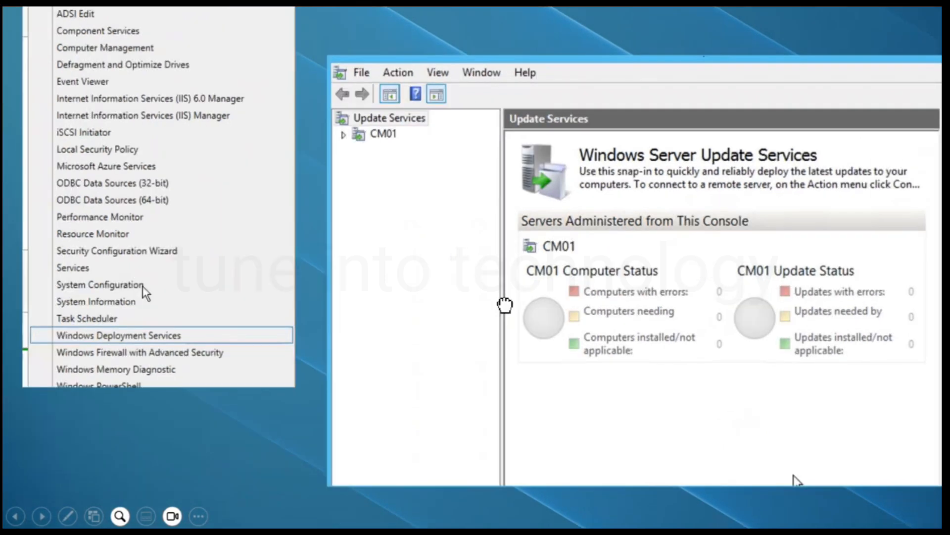
left_click_drag(184, 268, 186, 380)
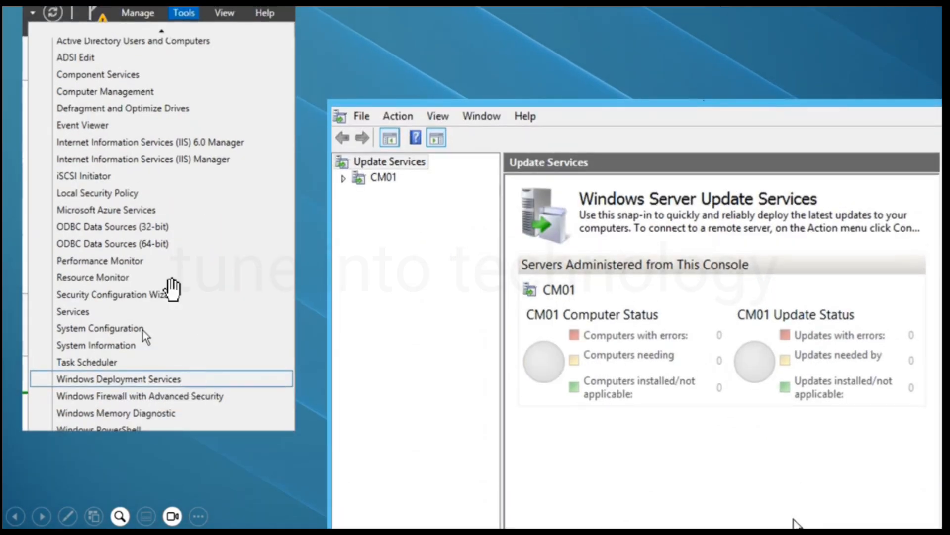
left_click_drag(515, 314, 333, 263)
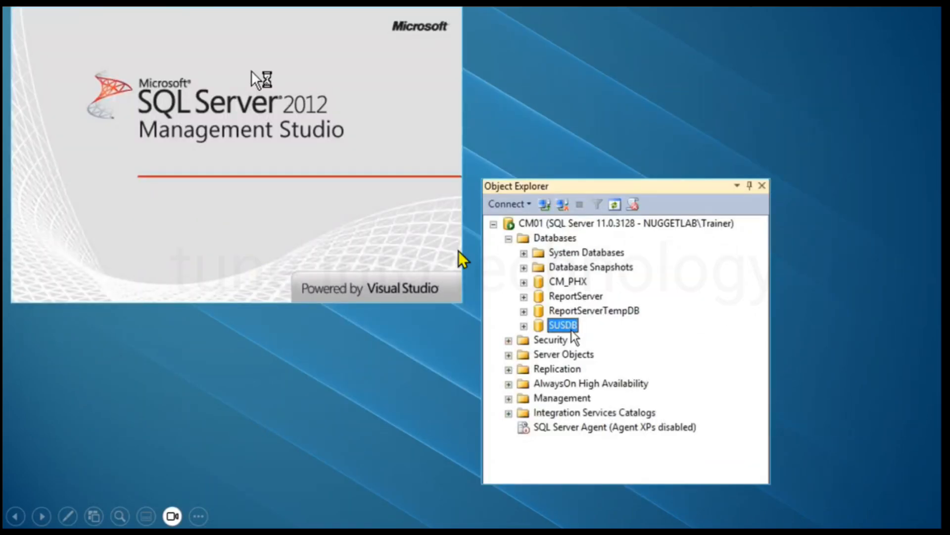
Step: Examine the SUSDB database under Databases in the SQL Server Object Explorer screenshot
scroll(459, 251, "up", 3)
left_click_drag(659, 342, 438, 205)
left_click_drag(547, 222, 517, 280)
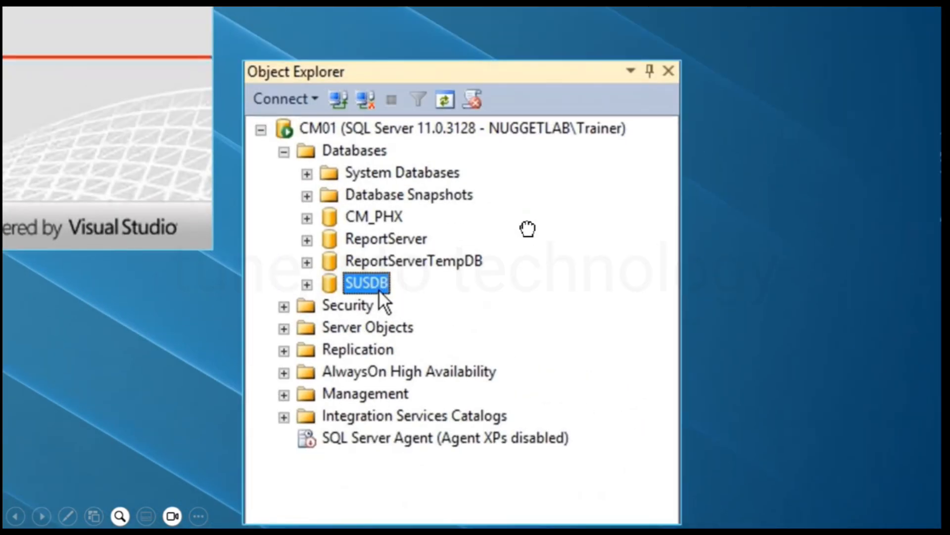
left_click_drag(524, 243, 548, 212)
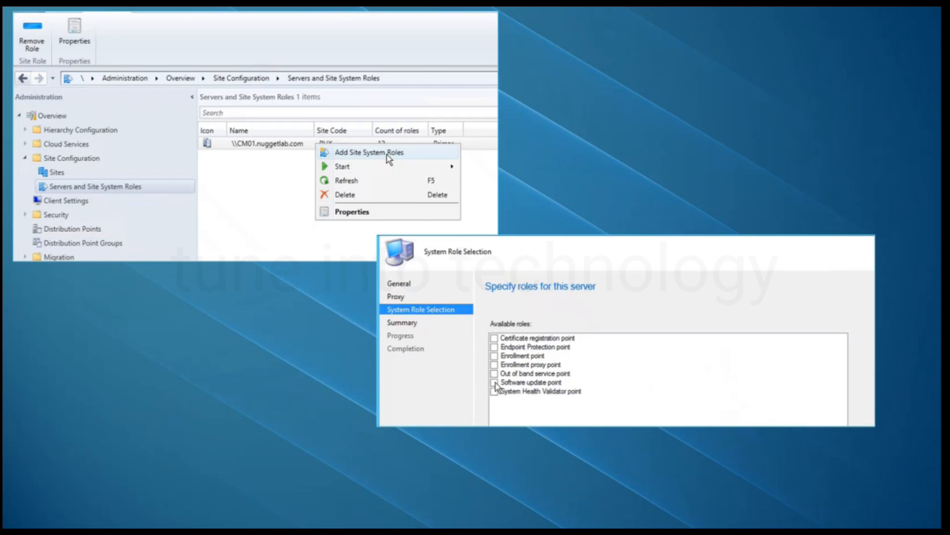
Step: Examine the Add Site System Roles command and the Software update point entry among the available roles
scroll(333, 221, "up", 5)
left_click_drag(406, 174, 664, 340)
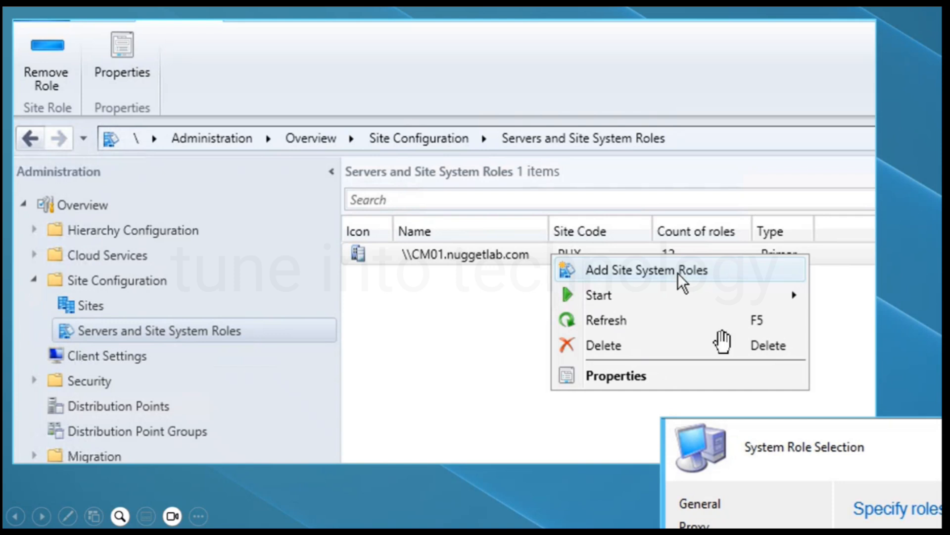
left_click_drag(777, 357, 444, 183)
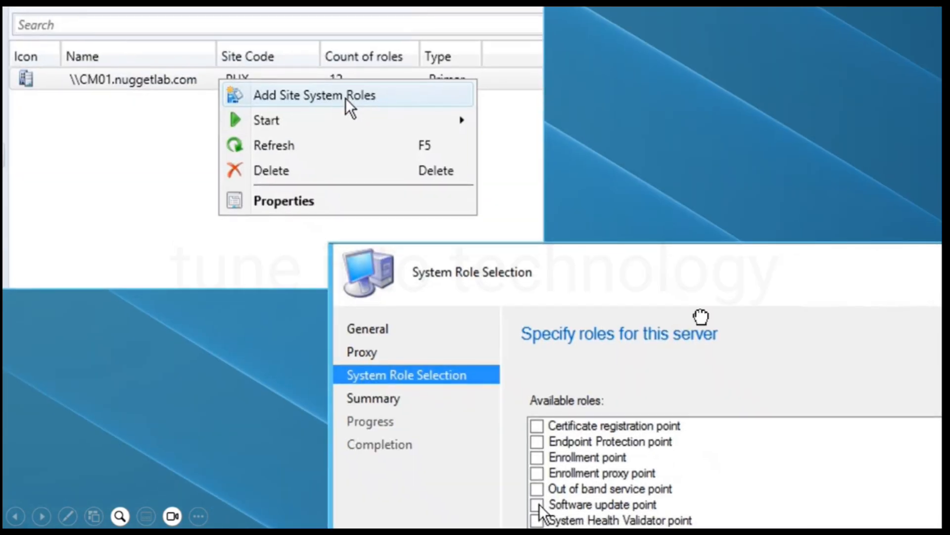
left_click_drag(702, 316, 645, 162)
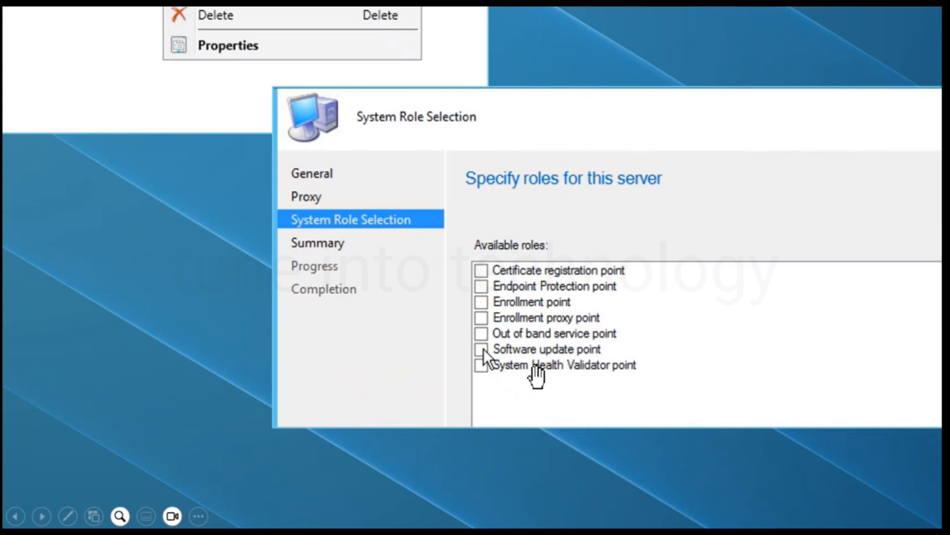
key("ctrl+p")
left_click_drag(479, 349, 492, 339)
key("Escape")
scroll(696, 385, "down", 1)
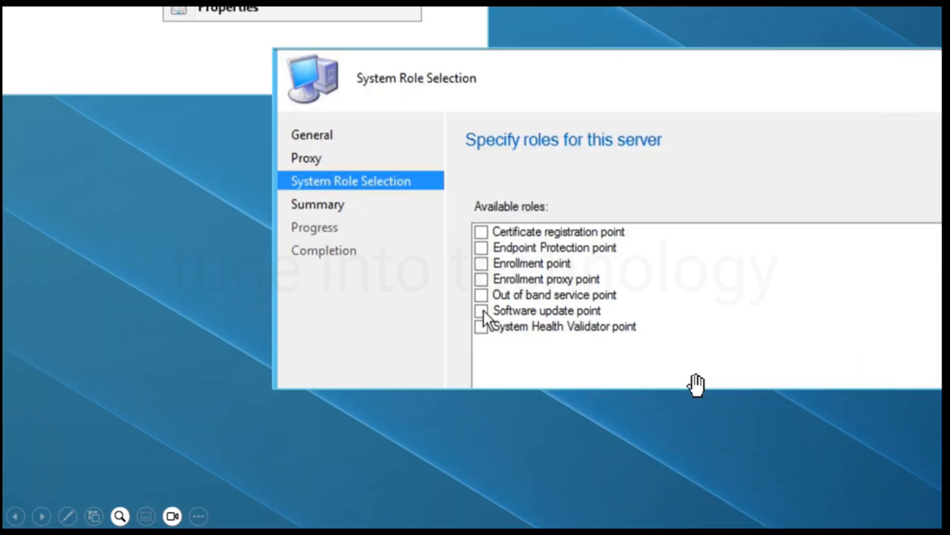
key("Escape")
Step: Advance to the software update point settings slide and examine the WSUS port configuration and client connection type options
key("Right")
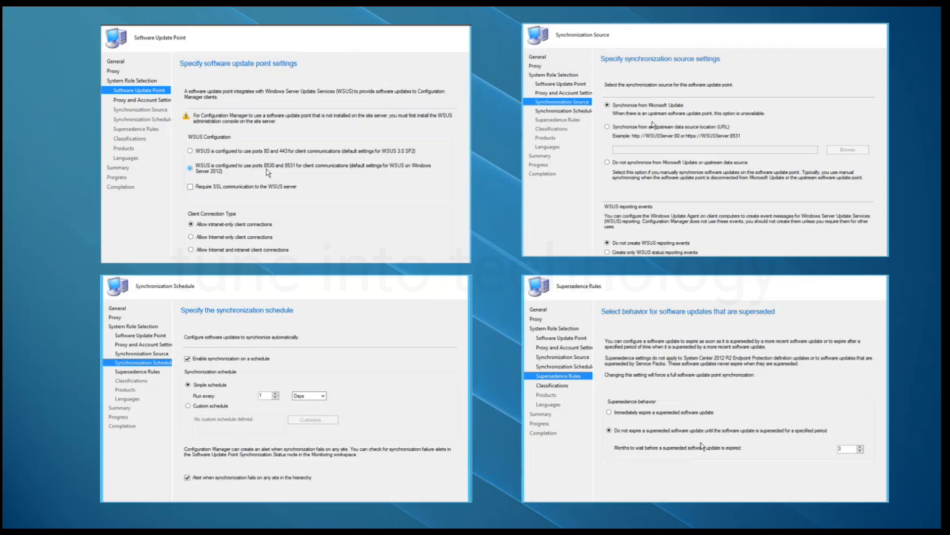
scroll(693, 379, "up", 4)
left_click_drag(186, 170, 770, 409)
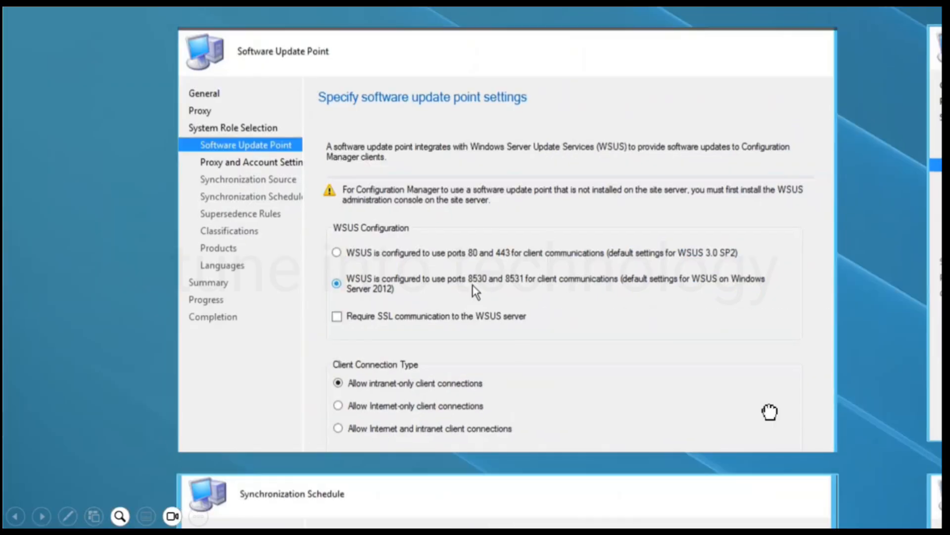
scroll(527, 283, "up", 1)
left_click_drag(616, 317, 587, 322)
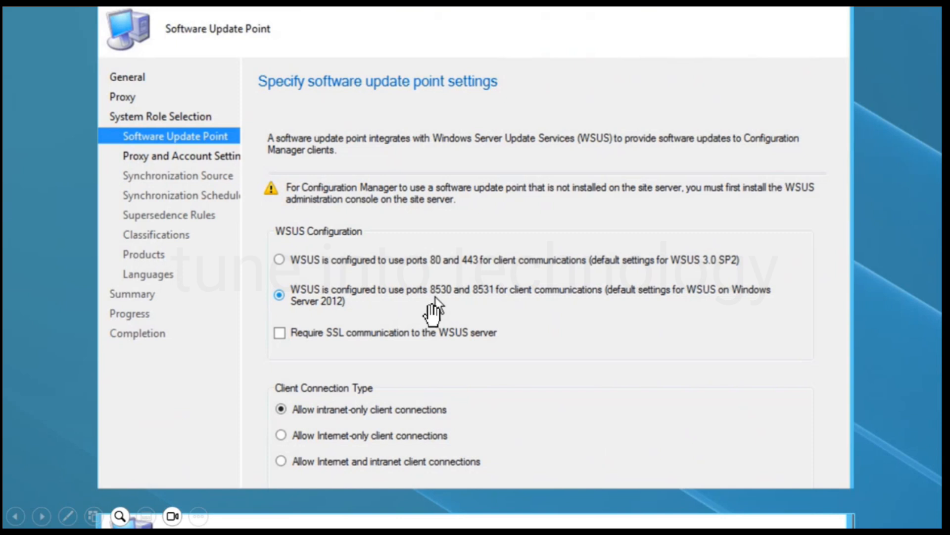
scroll(433, 315, "up", 2)
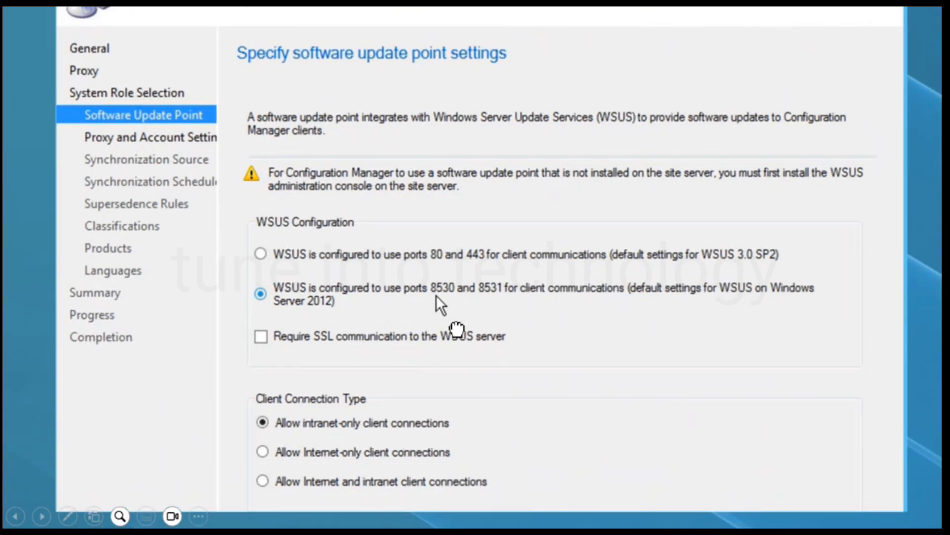
left_click_drag(456, 328, 443, 346)
scroll(443, 346, "up", 1)
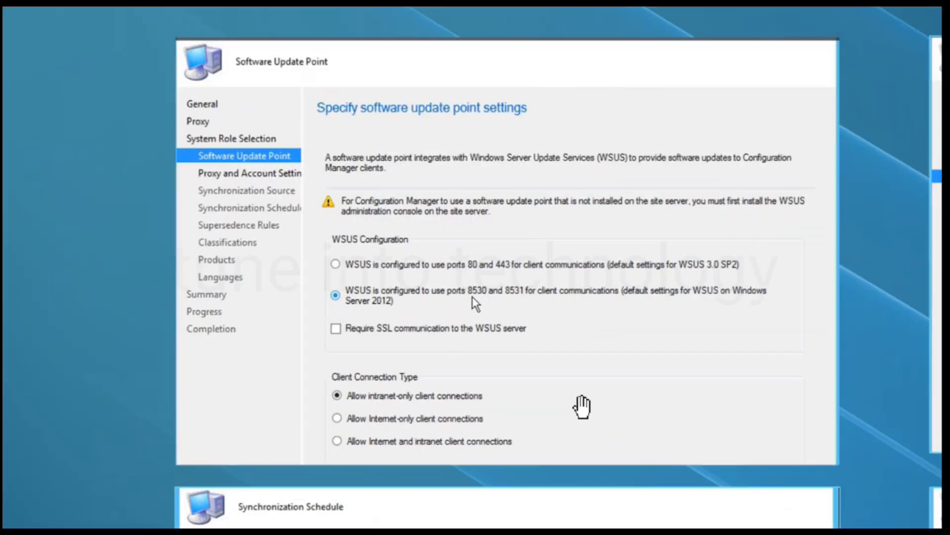
Step: Examine the Synchronization Source page, including the Microsoft Update, upstream data source and WSUS reporting event options
left_click_drag(718, 376, 448, 367)
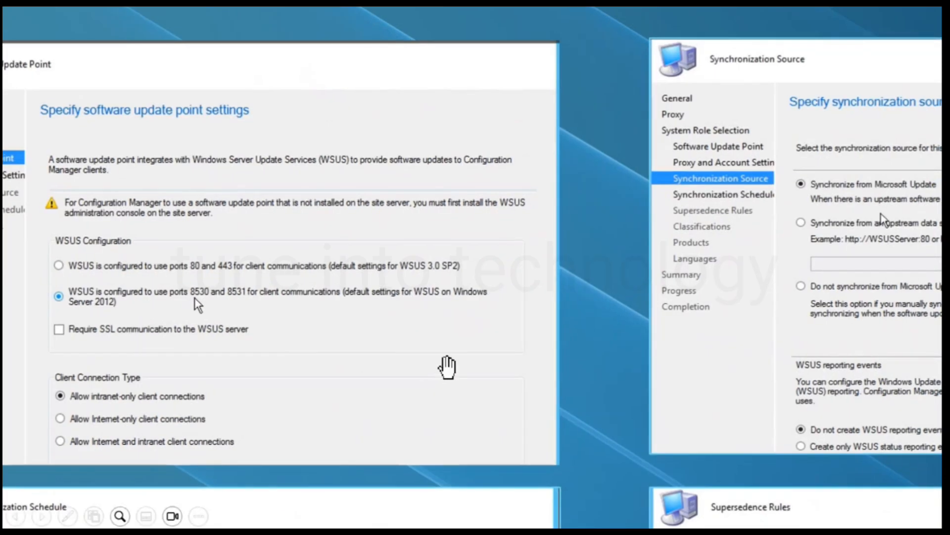
left_click_drag(261, 308, 484, 314)
left_click_drag(612, 334, 366, 317)
left_click_drag(788, 244, 565, 229)
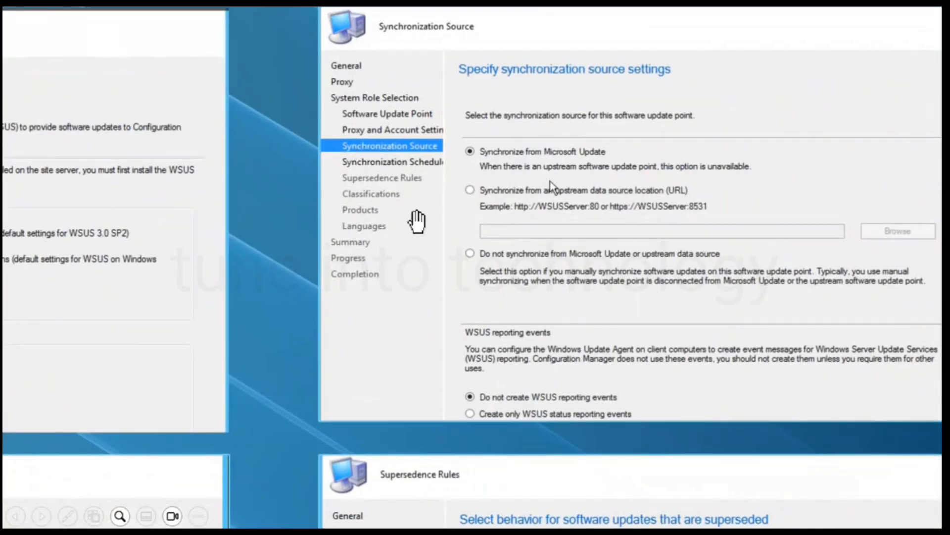
left_click_drag(749, 227, 644, 230)
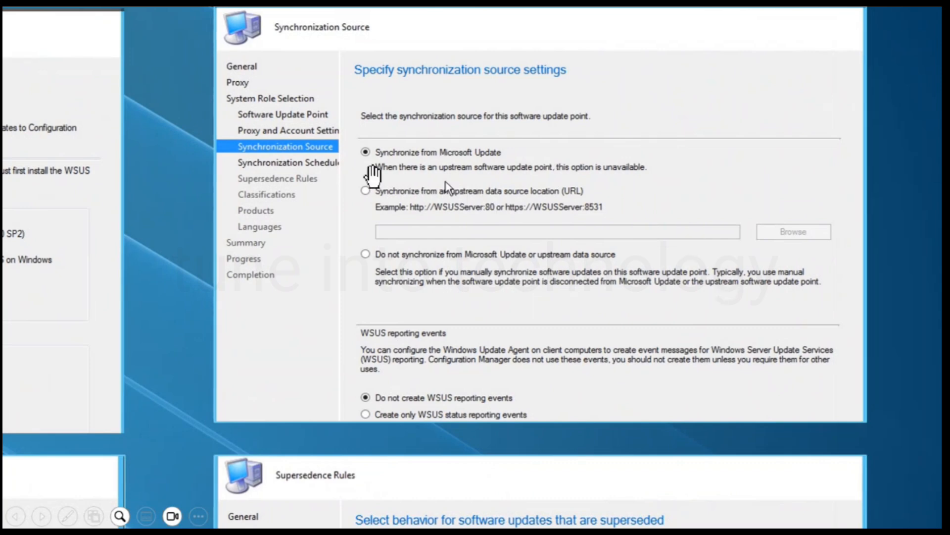
scroll(505, 208, "up", 3)
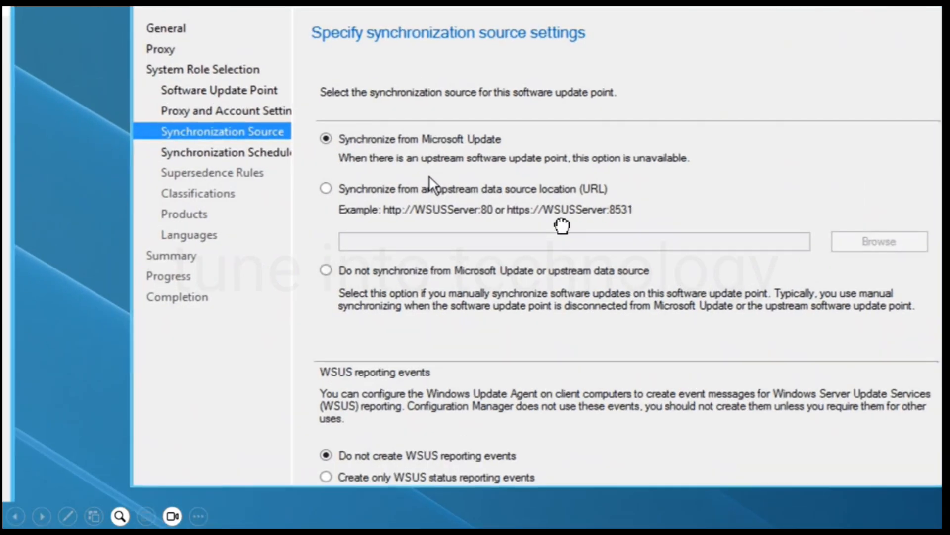
left_click_drag(562, 221, 554, 262)
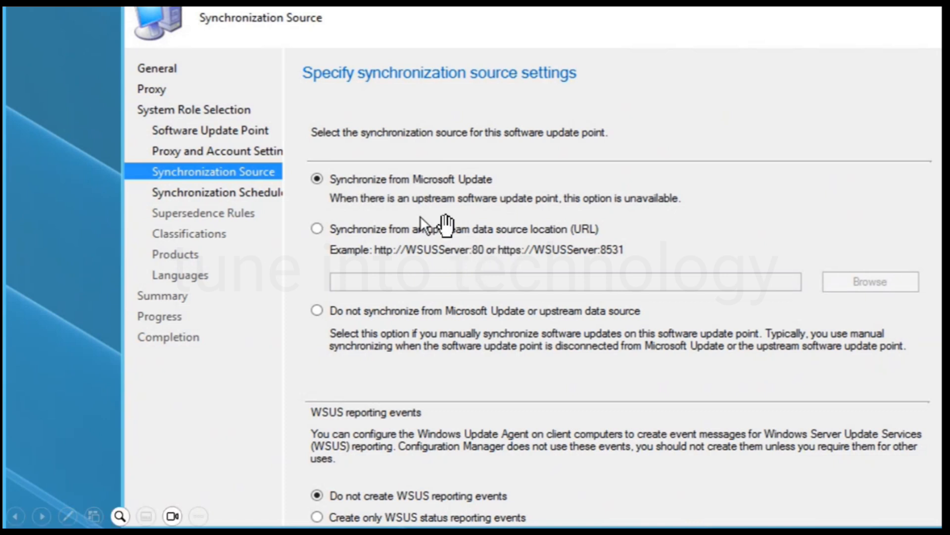
left_click_drag(568, 298, 620, 310)
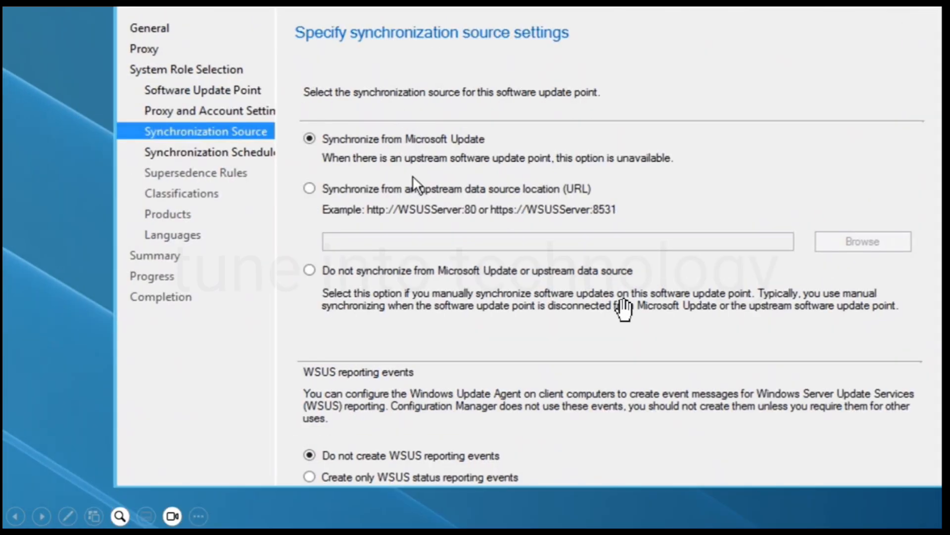
left_click_drag(530, 354, 528, 304)
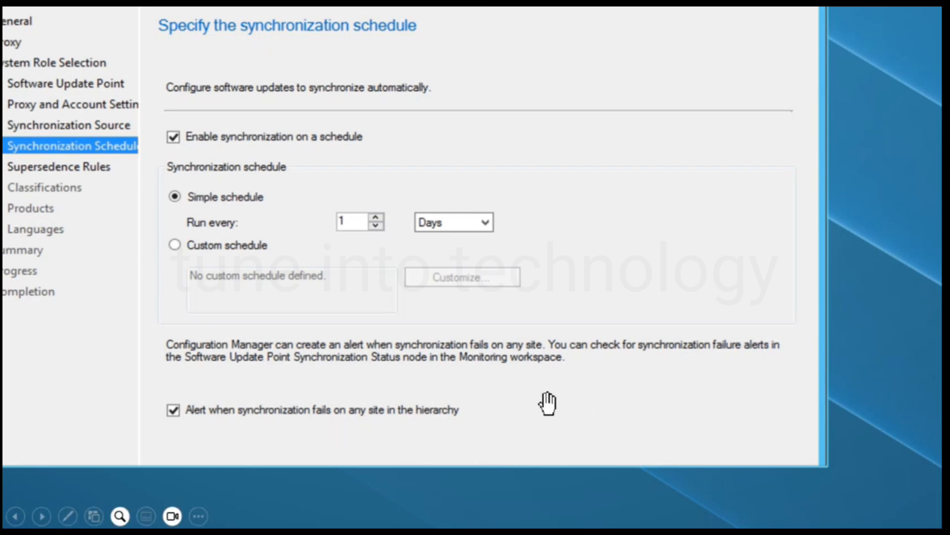
Step: Examine the Supersedence Rules page with its expiry behavior options and the months to wait before expiring superseded updates
scroll(718, 323, "down", 3)
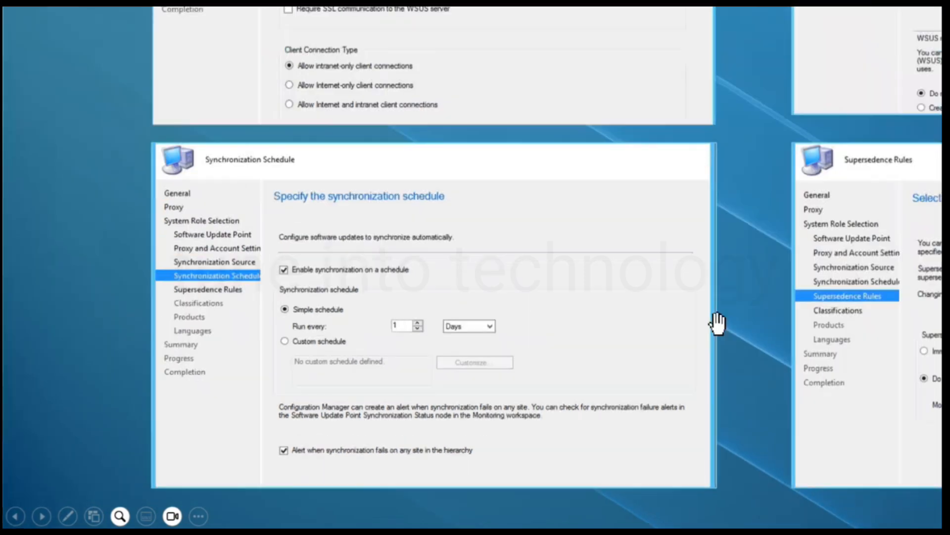
left_click_drag(833, 346, 450, 339)
scroll(643, 341, "up", 2)
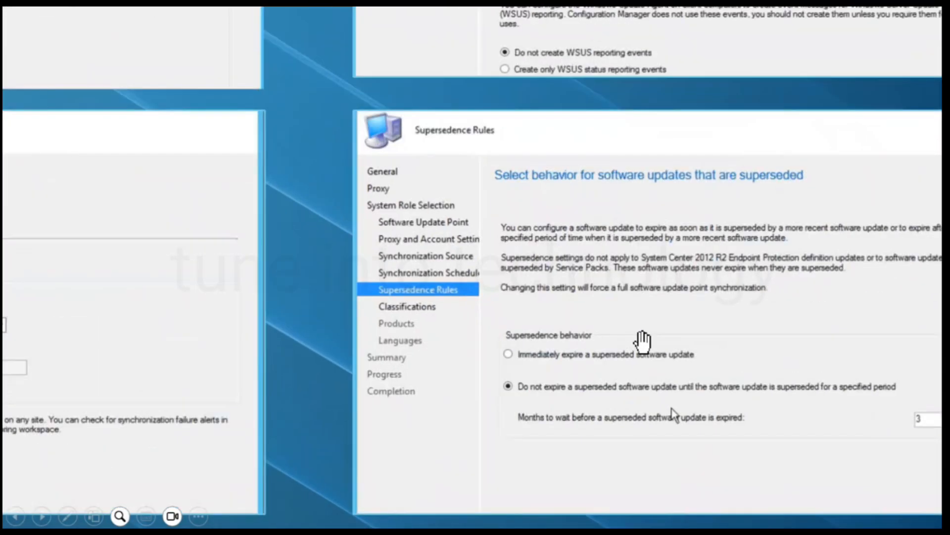
scroll(643, 340, "up", 3)
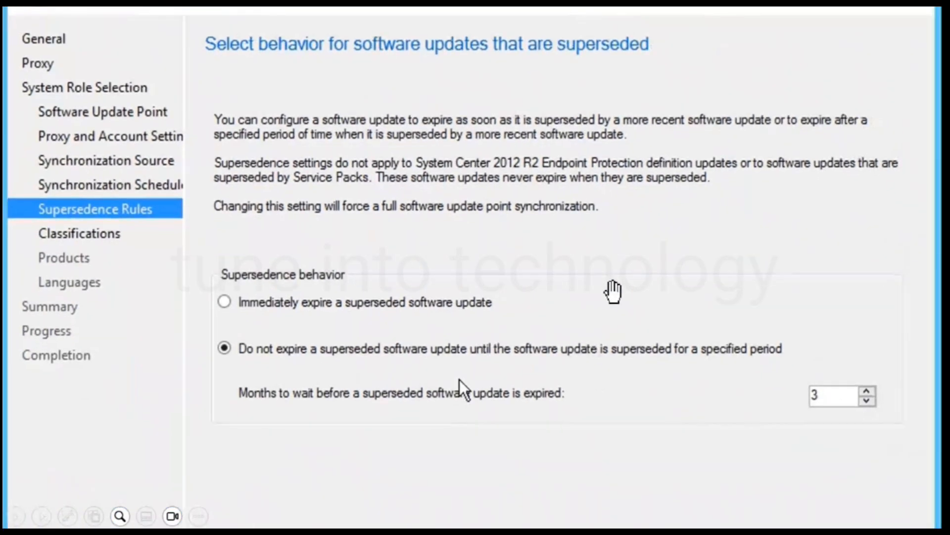
scroll(614, 292, "down", 1)
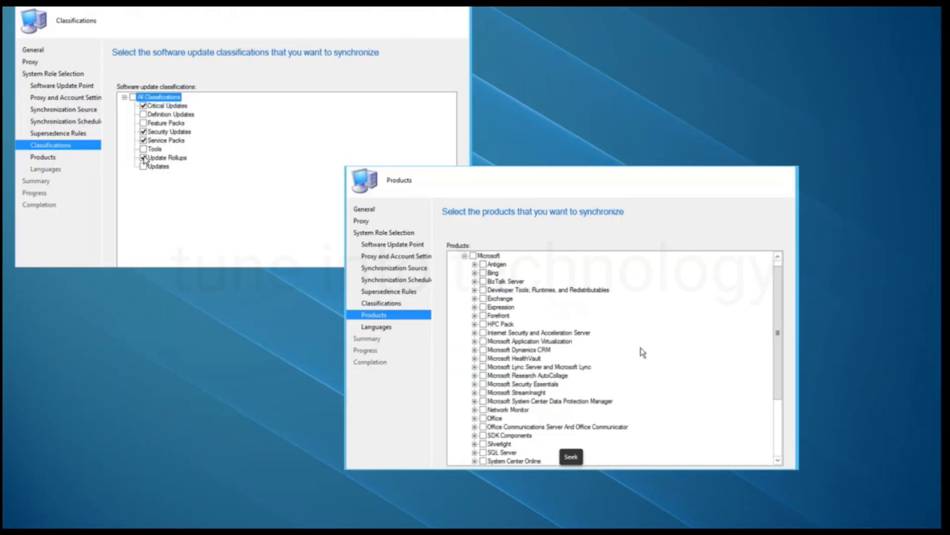
Step: Examine the software update classifications selected for synchronization on the Classifications page
left_click(188, 195)
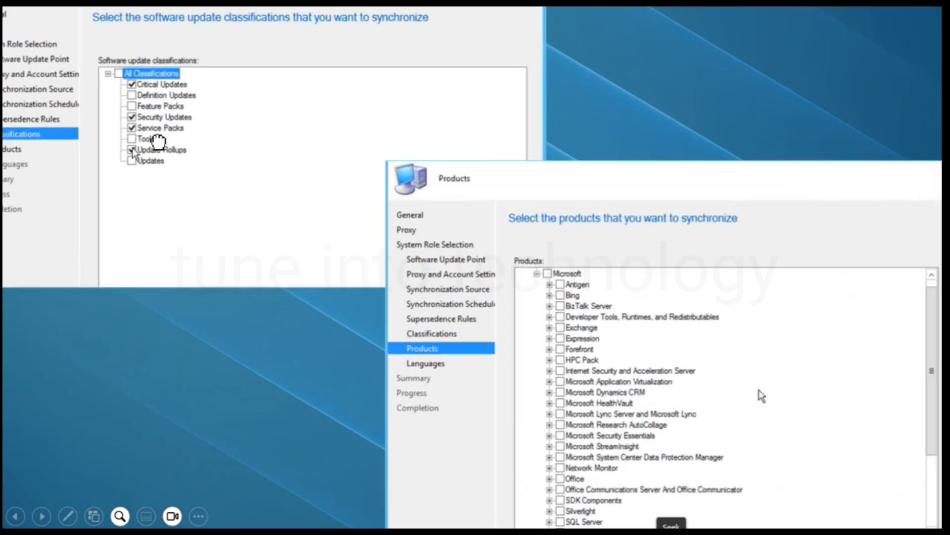
left_click_drag(159, 142, 335, 285)
scroll(280, 225, "up", 3)
left_click_drag(257, 225, 400, 295)
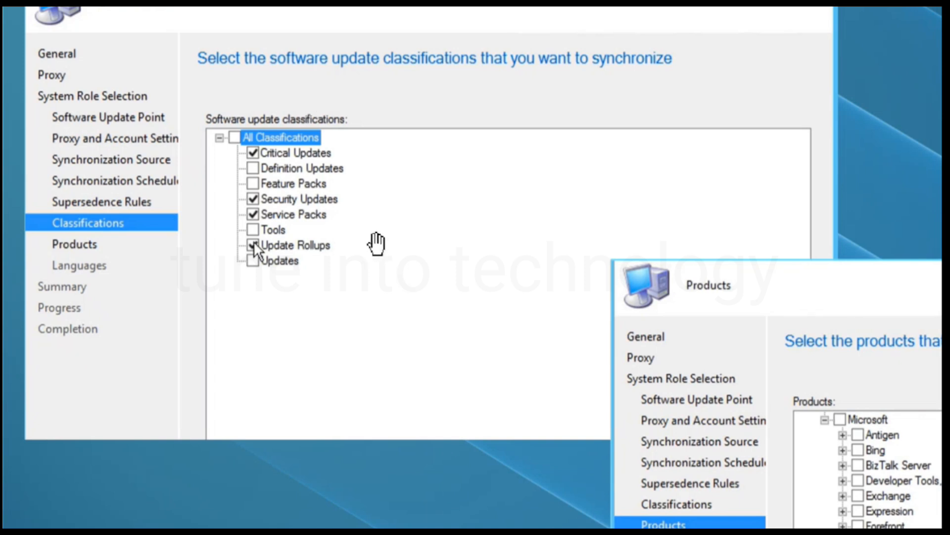
Step: Examine the list of Microsoft products available for synchronization on the Products page
left_click_drag(439, 286, 257, 145)
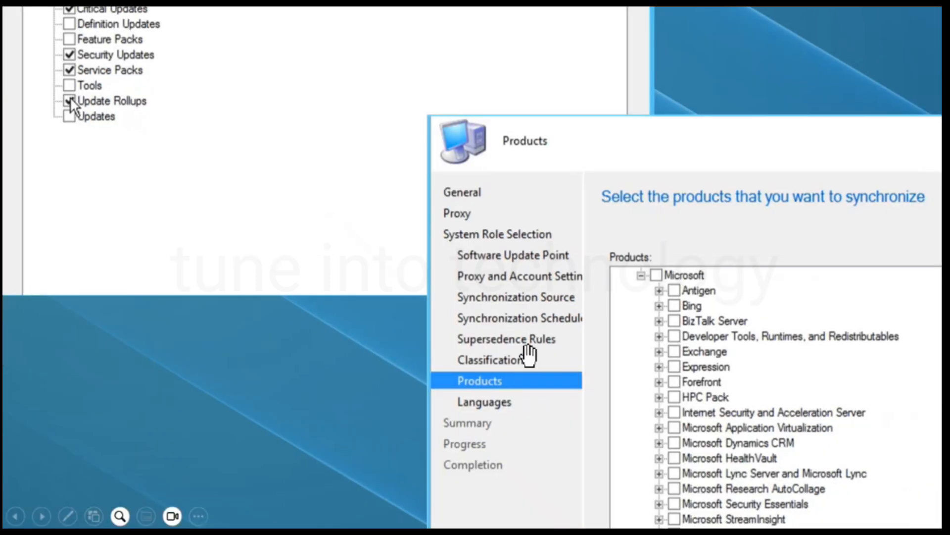
left_click_drag(594, 368, 394, 193)
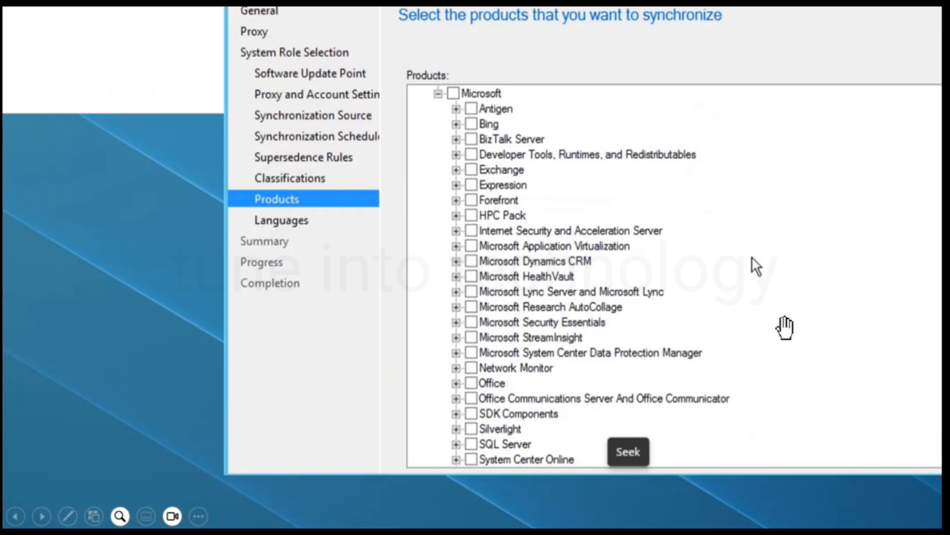
left_click_drag(786, 324, 495, 76)
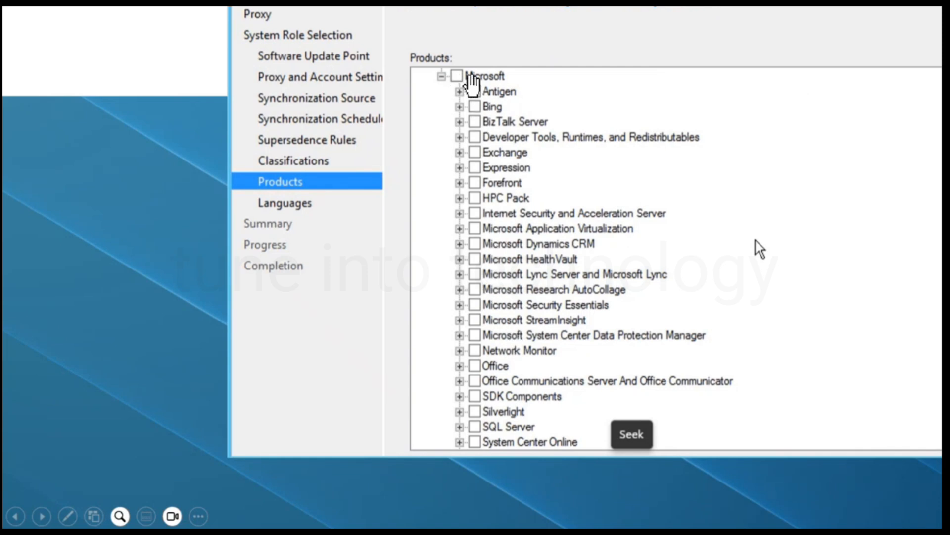
Step: Tick the Microsoft, Antigen and Bing checkboxes in the Products list with the pen, and clear the ink
key("ctrl+p")
left_click_drag(454, 75, 480, 57)
left_click_drag(477, 91, 505, 77)
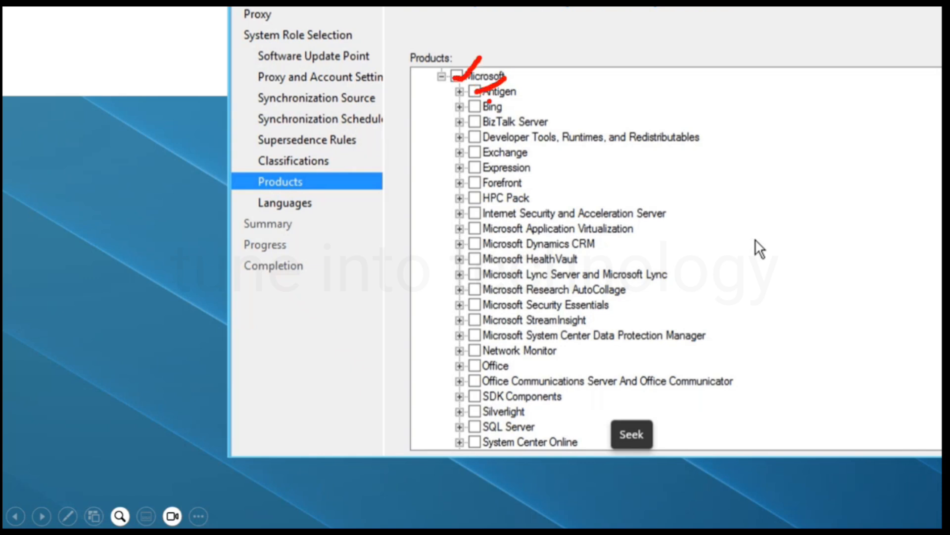
left_click_drag(474, 108, 485, 104)
key("Escape")
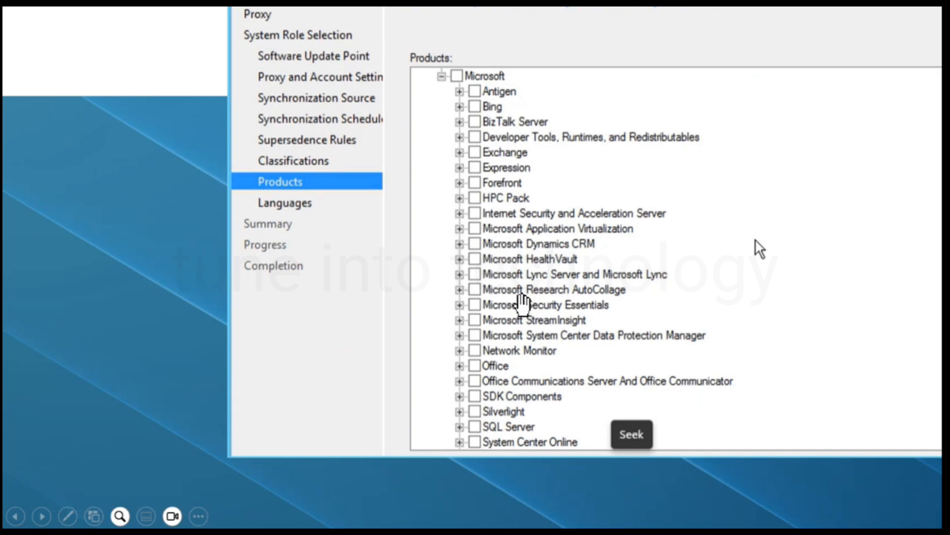
Step: Mark the Office and Office Communications Server And Office Communicator checkboxes with the pen, and return to the full slide view
left_click_drag(521, 297, 516, 262)
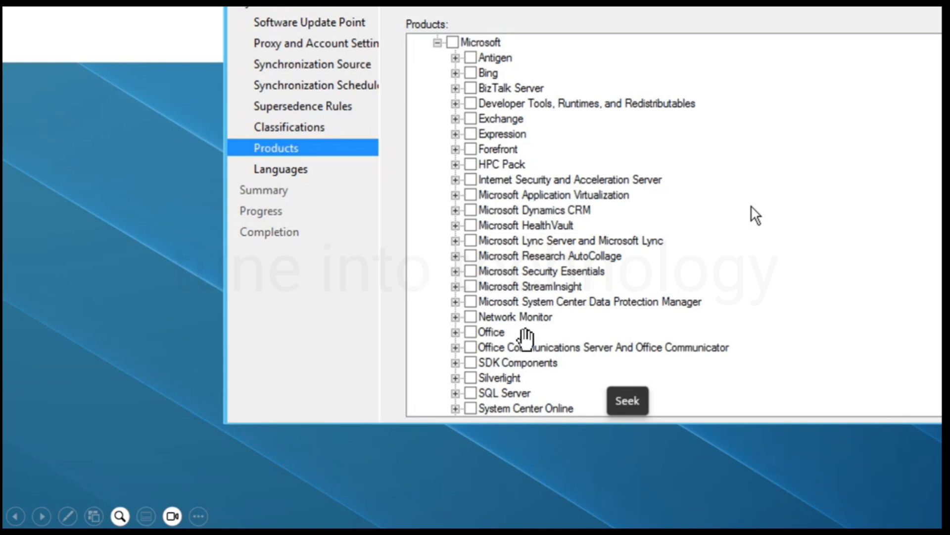
key("ctrl+p")
mouse_move(467, 336)
left_mouse_down()
mouse_move(484, 330)
mouse_move(474, 349)
mouse_move(494, 340)
left_mouse_up()
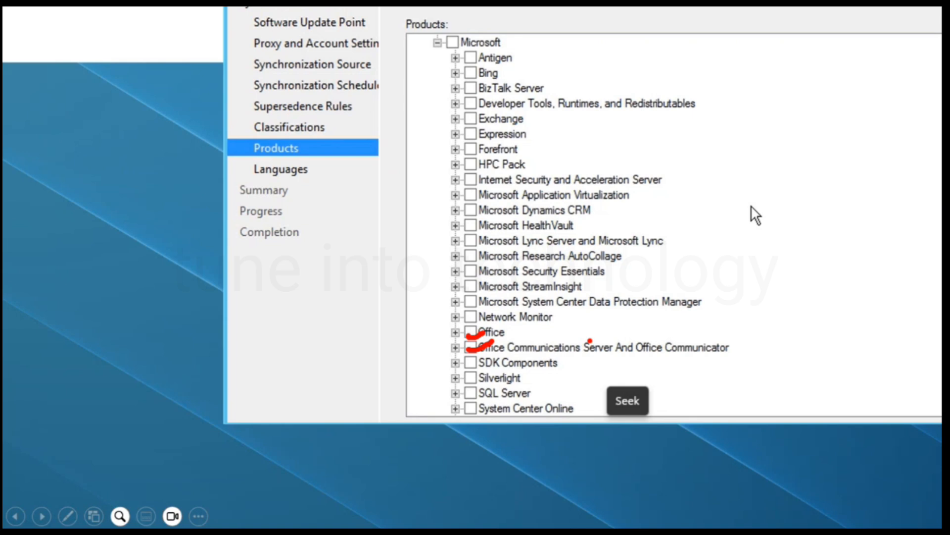
key("Escape")
key("Escape")
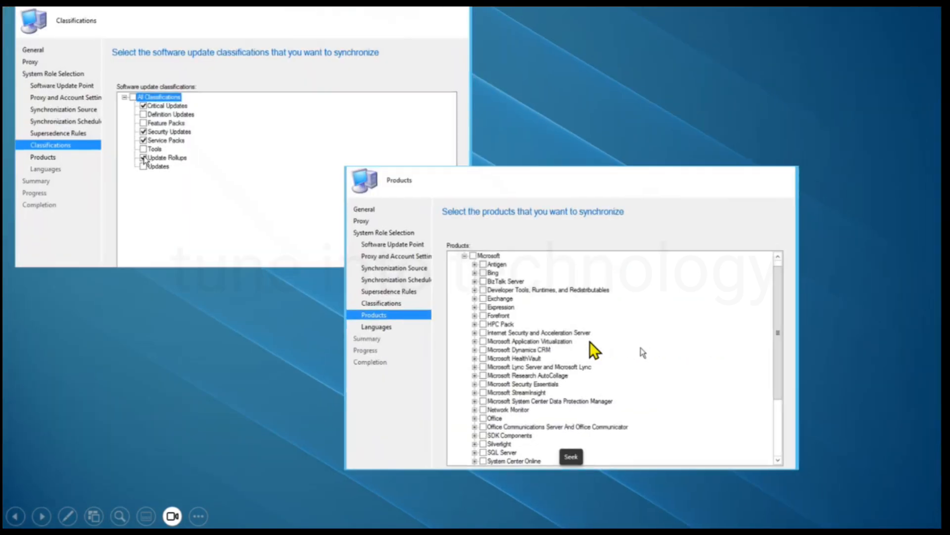
Step: Advance to the Component Status slide and examine the component list in the Monitoring workspace, including the WSUS configuration component
key("Right")
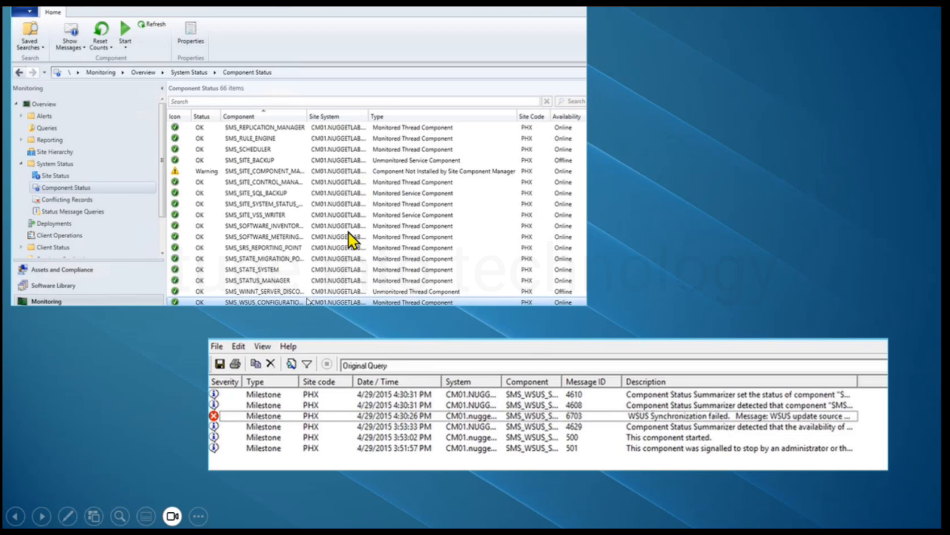
scroll(356, 225, "up", 3)
left_click_drag(351, 273, 586, 311)
scroll(490, 261, "up", 2)
left_click_drag(500, 250, 660, 269)
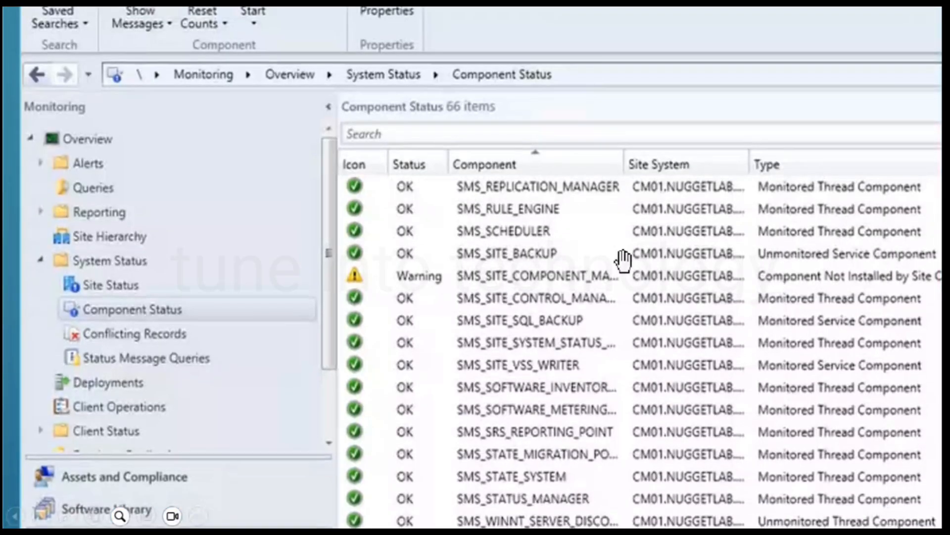
scroll(621, 260, "down", 1)
scroll(621, 257, "down", 2)
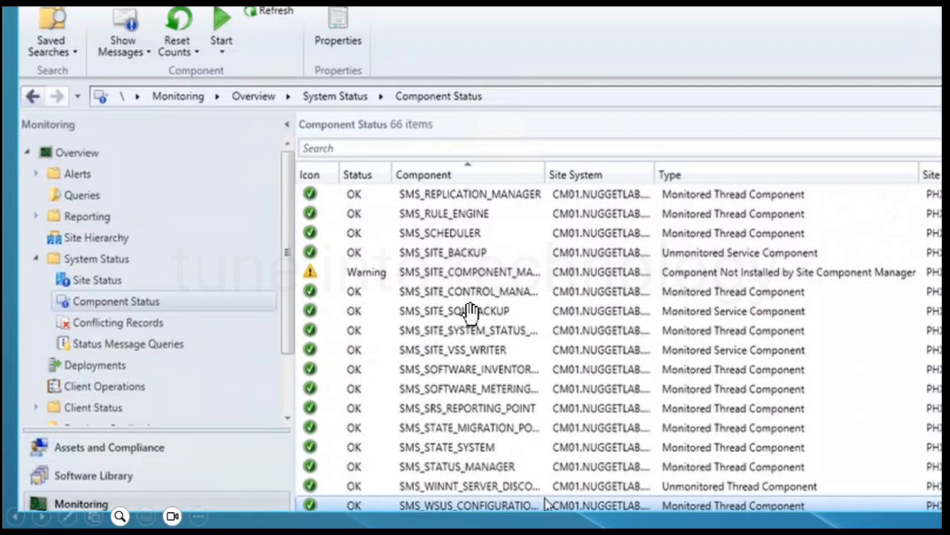
scroll(442, 310, "up", 1)
left_click_drag(479, 284, 477, 314)
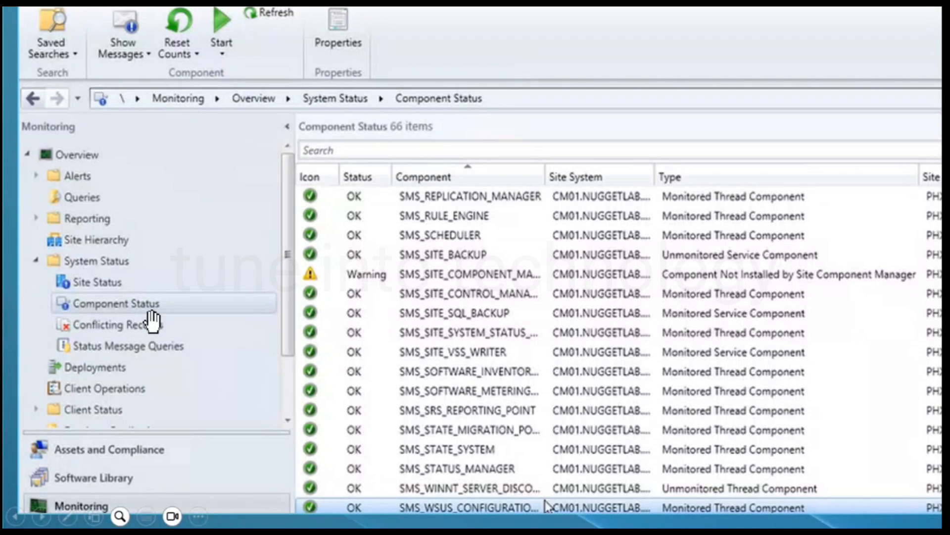
left_click_drag(450, 388, 402, 350)
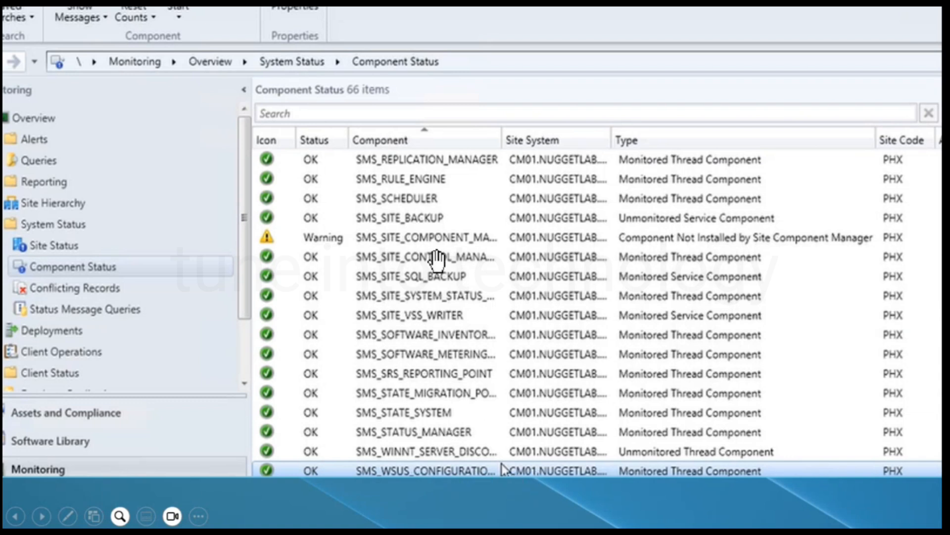
left_click_drag(395, 204, 437, 222)
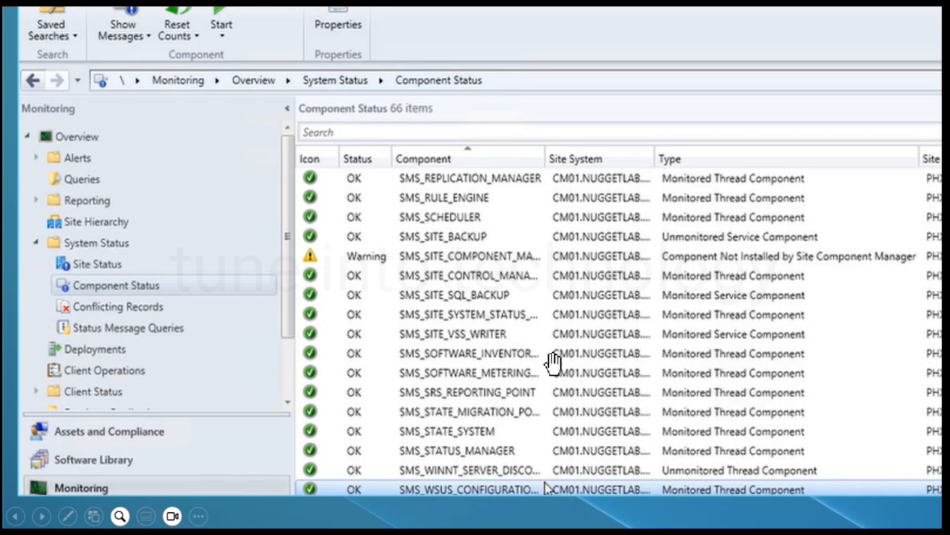
left_click_drag(592, 386, 505, 350)
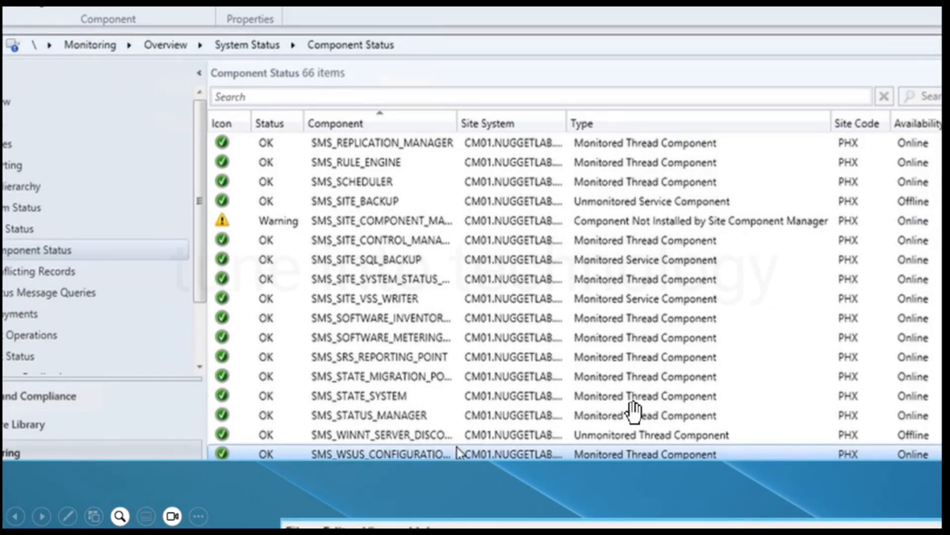
Step: Examine the WSUS component's status messages, including their severity, date and time, message ID and description
left_click_drag(633, 412, 499, 326)
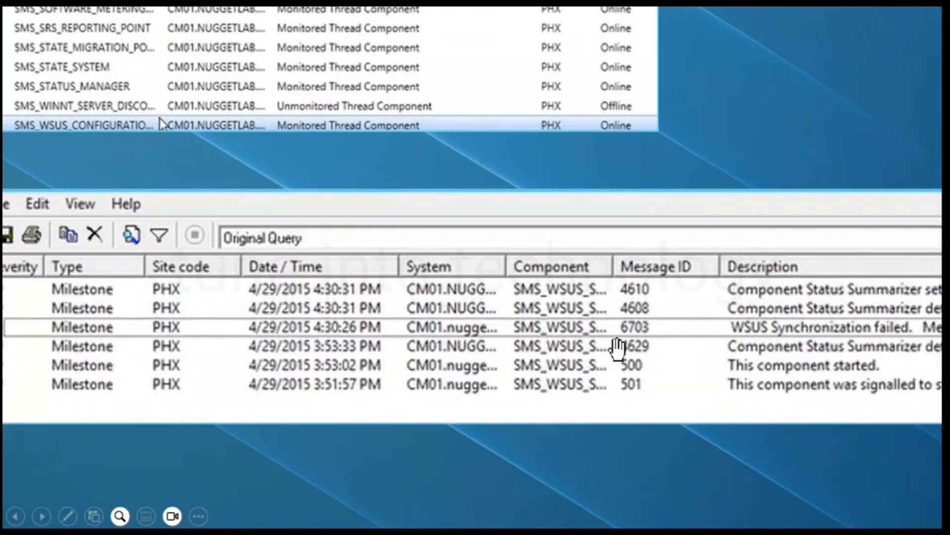
left_click_drag(618, 349, 645, 346)
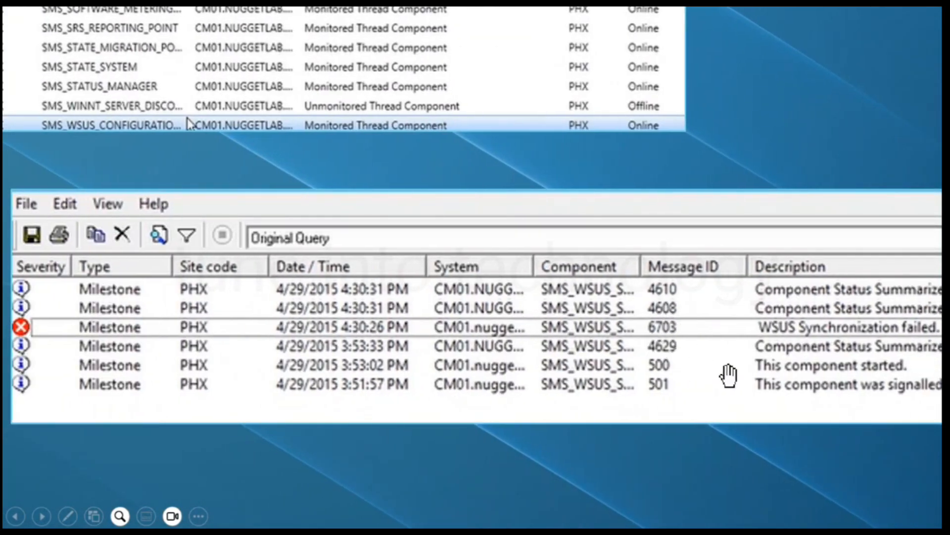
left_click_drag(728, 376, 491, 377)
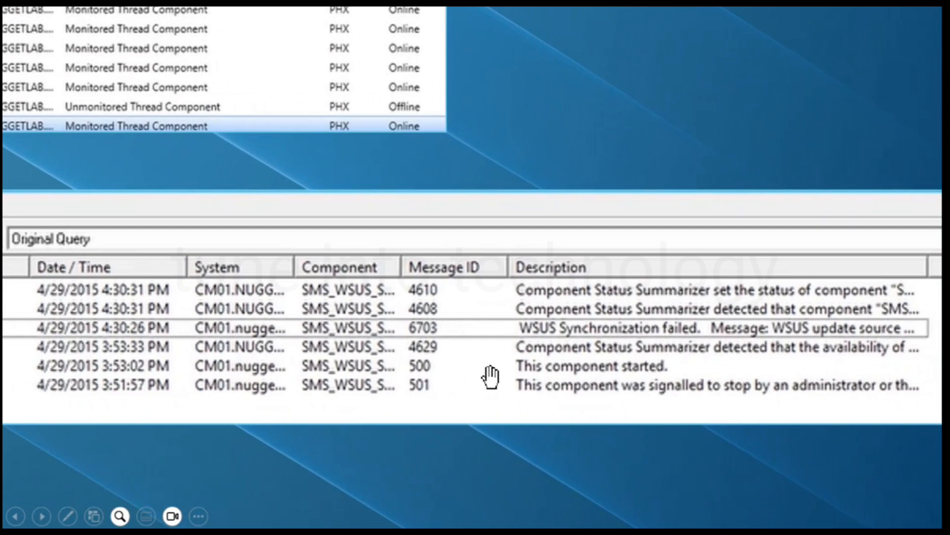
left_click_drag(458, 349, 556, 364)
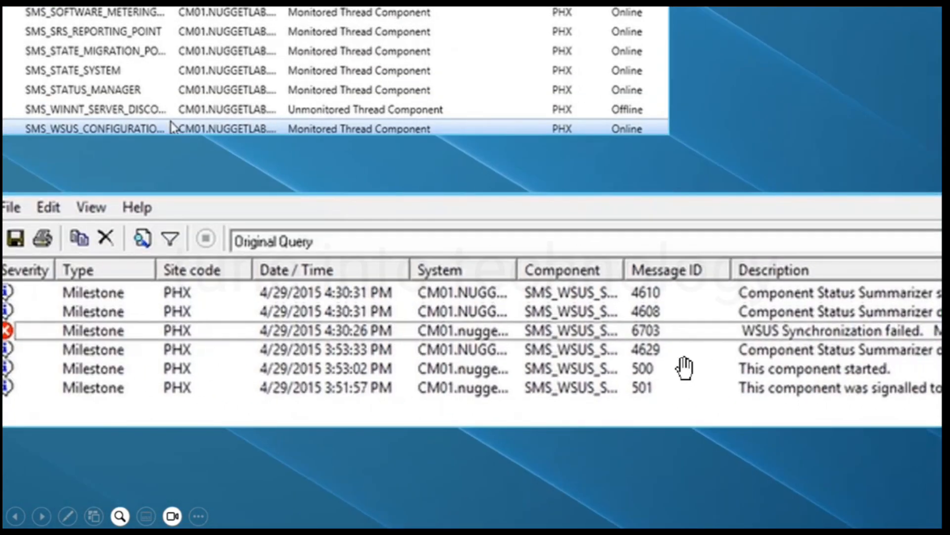
left_click_drag(685, 368, 715, 365)
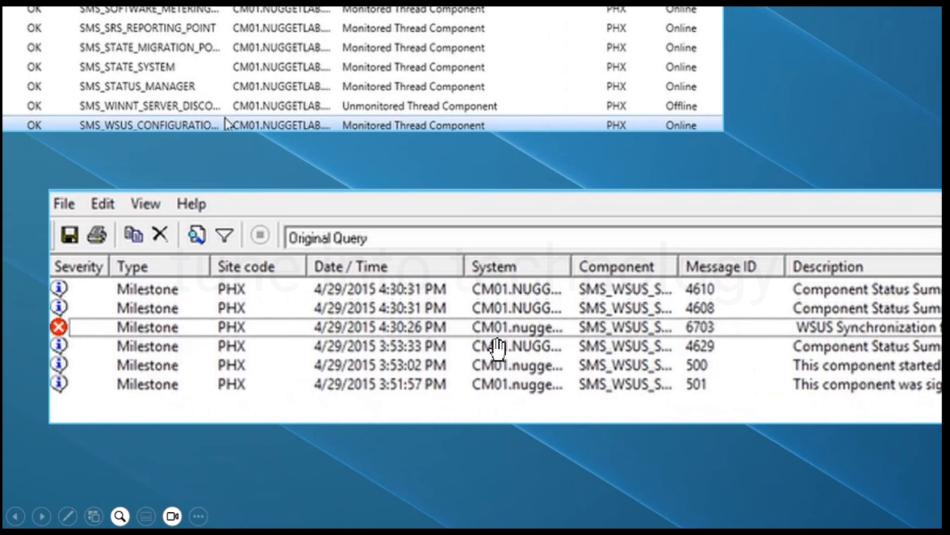
left_click_drag(497, 349, 346, 352)
left_click_drag(590, 349, 545, 352)
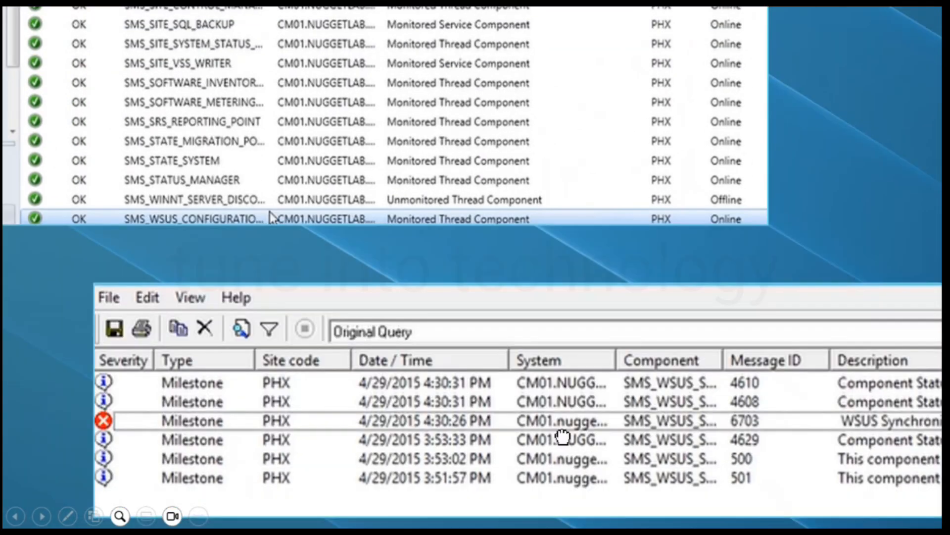
key("Escape")
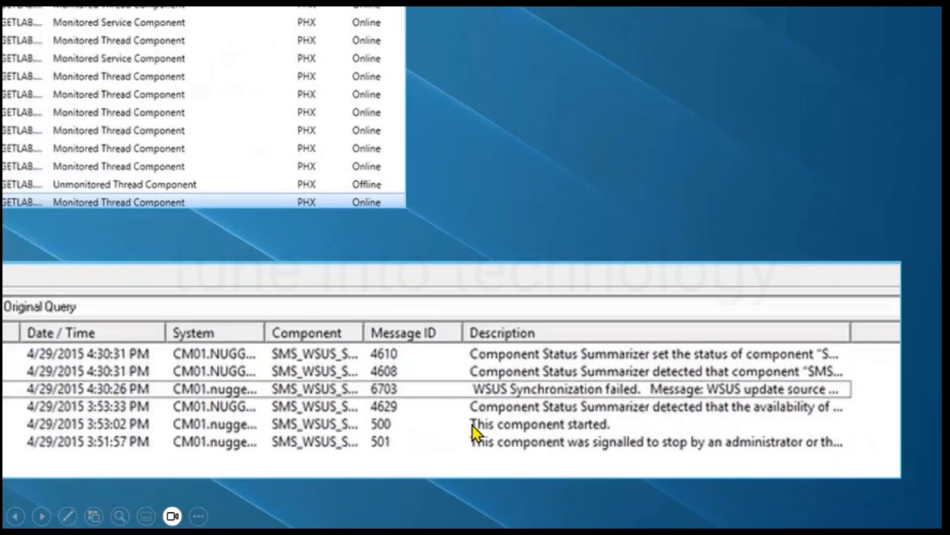
Step: Advance to the All Software Updates slide, mark both Synchronize Software Updates commands with the pen, and examine the Run Synchronization prompt
left_click(472, 425)
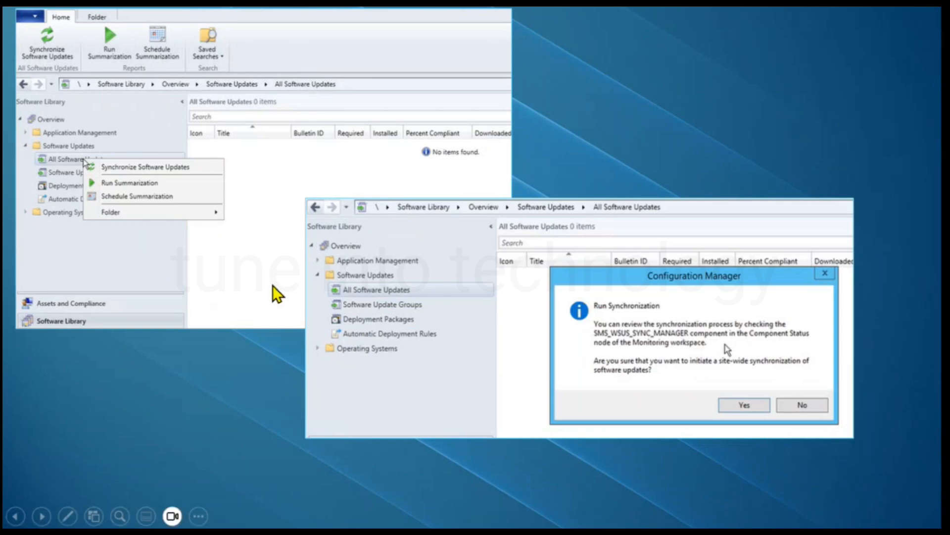
scroll(272, 286, "up", 3)
left_click_drag(244, 261, 567, 406)
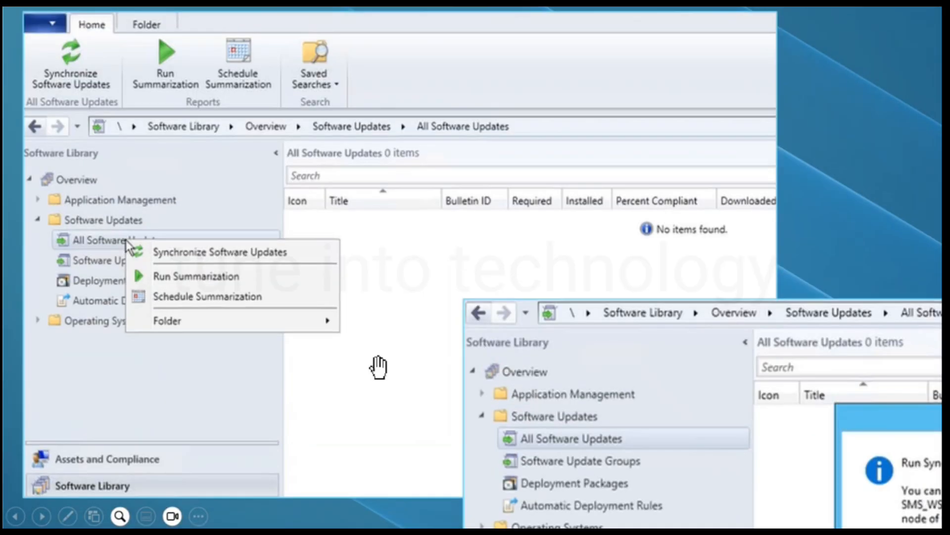
scroll(378, 367, "up", 2)
left_click_drag(337, 337, 539, 357)
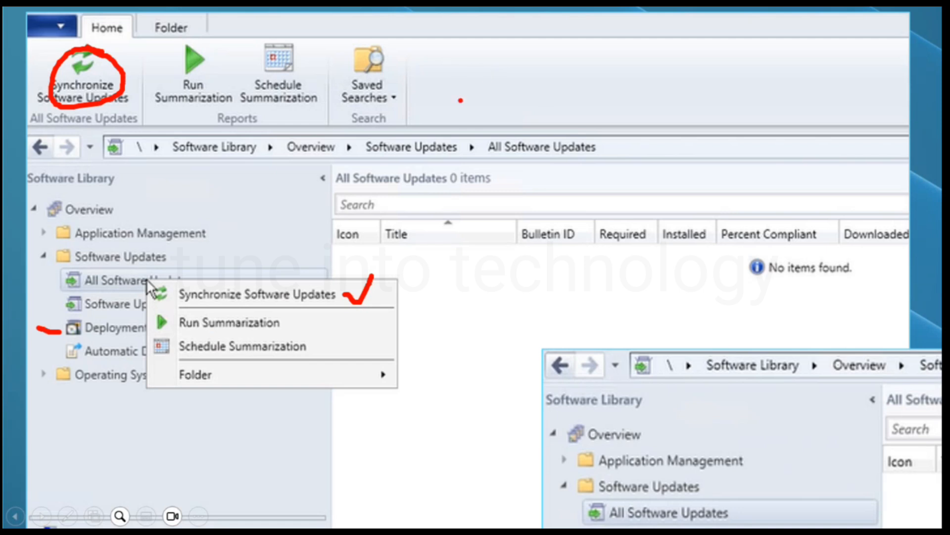
key("Escape")
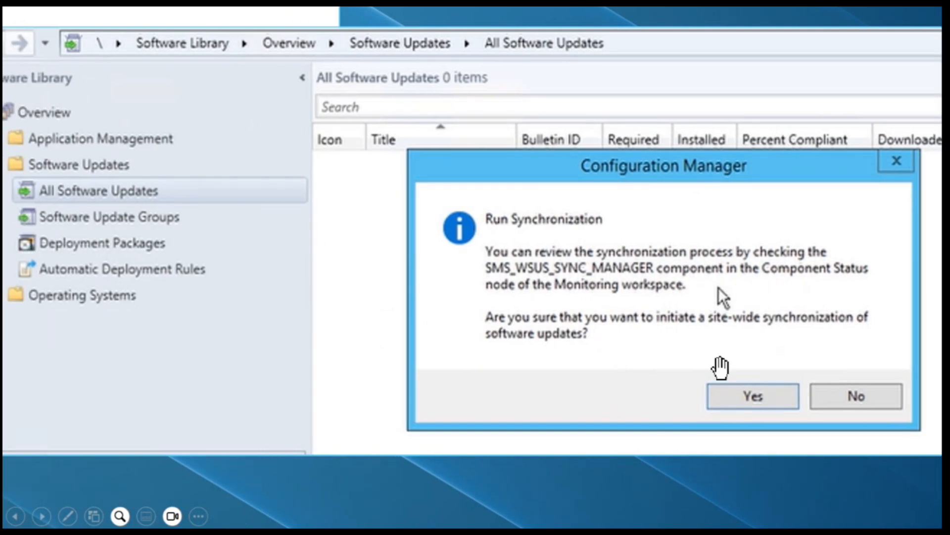
key("Escape")
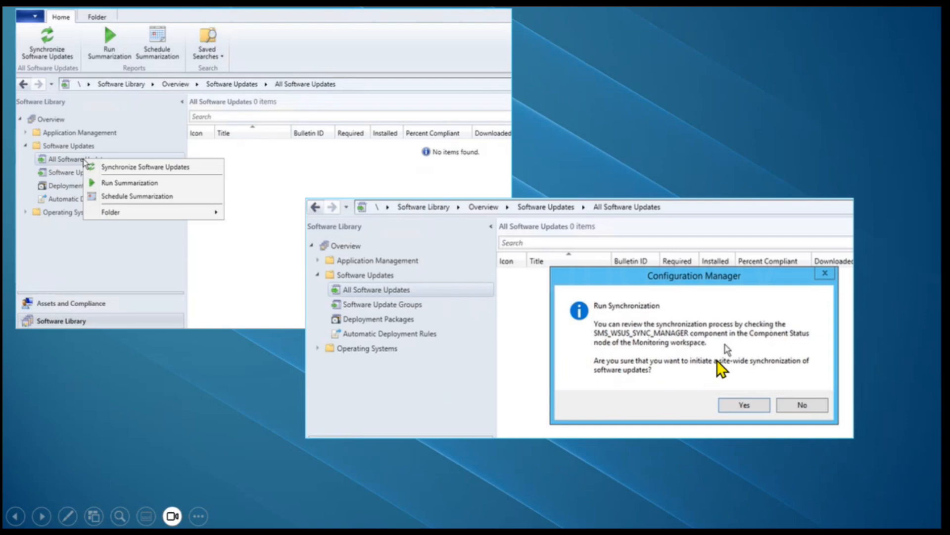
Step: Advance to the Update Services slide, mark the Status filter, Unapproved setting and update list with the pen, and clear the ink
key("Right")
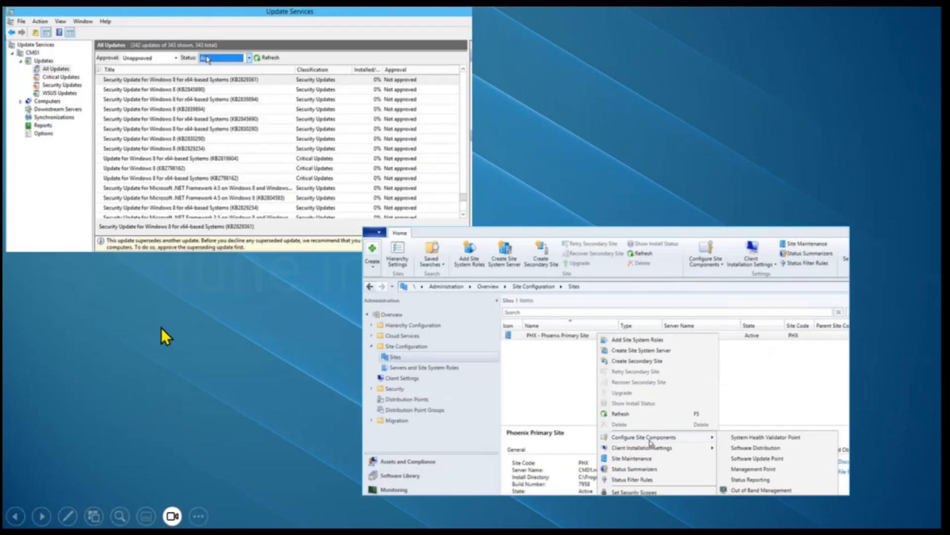
scroll(206, 273, "up", 5)
left_click_drag(223, 296, 368, 351)
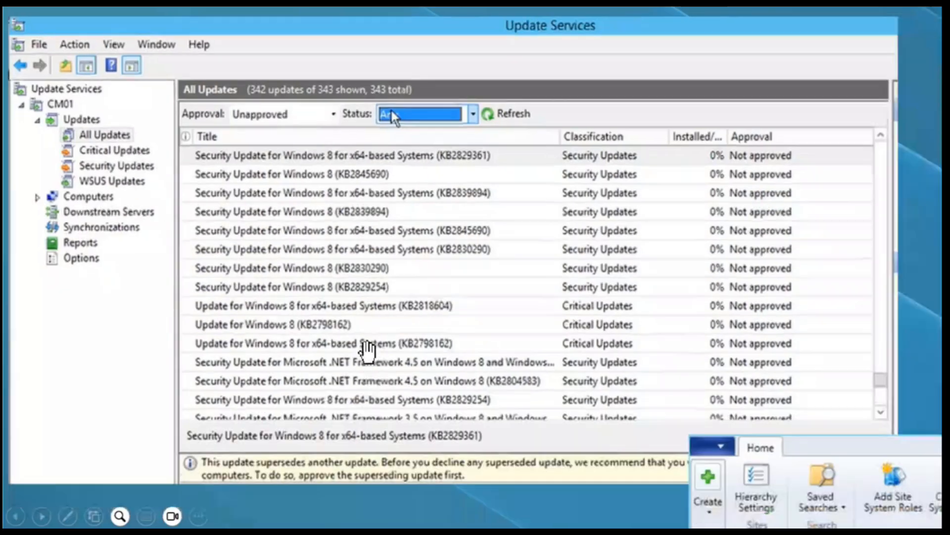
scroll(366, 351, "down", 1)
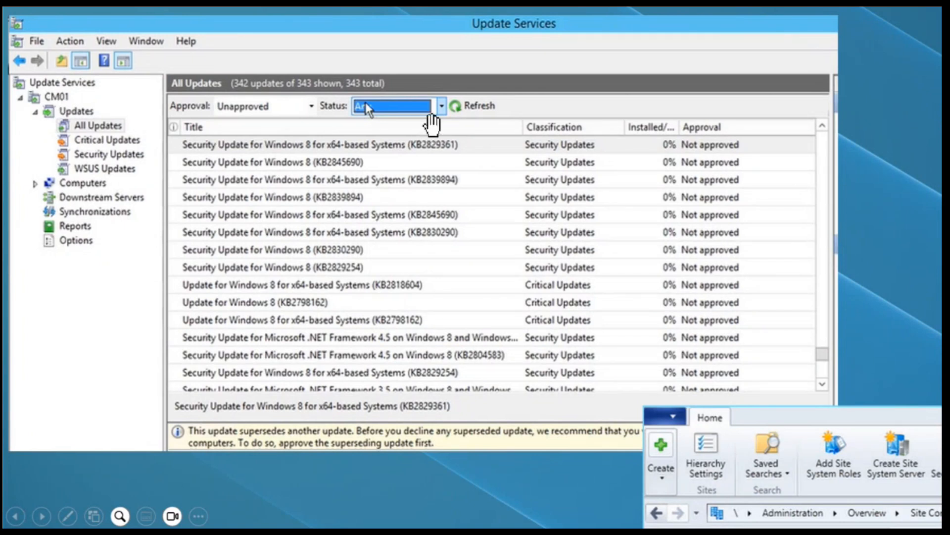
key("ctrl+p")
left_click_drag(380, 127, 396, 131)
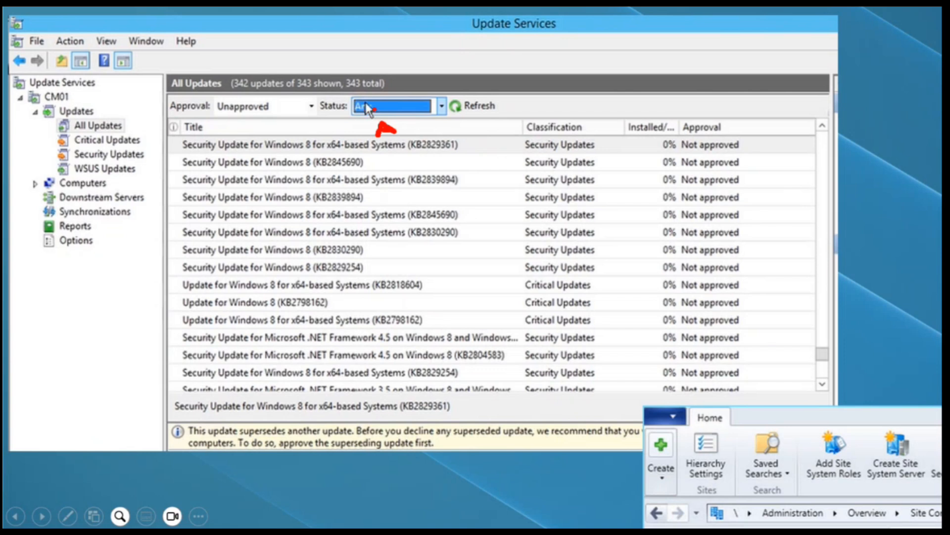
left_click_drag(212, 116, 268, 118)
mouse_move(470, 143)
left_mouse_down()
mouse_move(508, 312)
mouse_move(500, 380)
left_mouse_up()
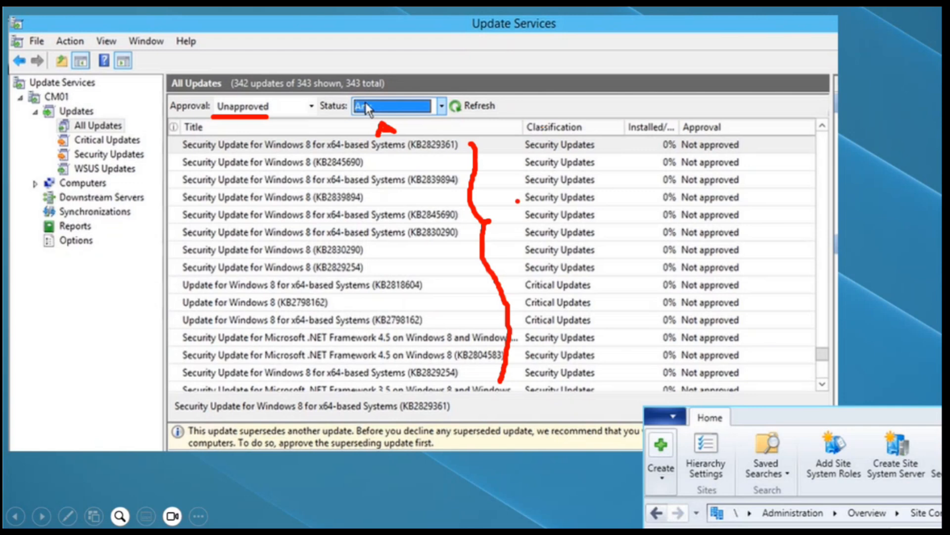
key("Escape")
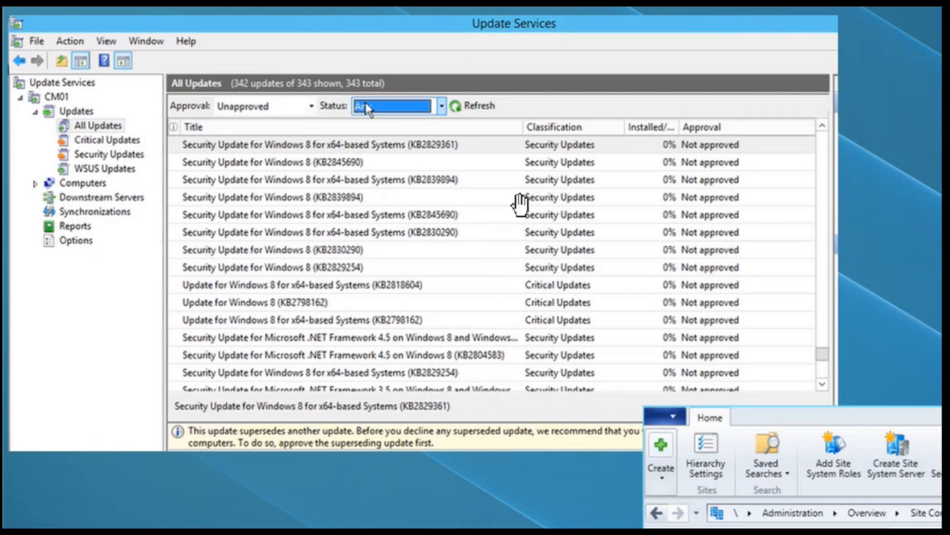
Step: Draw a red rectangle around Software Update Point under Configure Site Components for the Phoenix Primary Site
left_click_drag(624, 257, 454, 147)
left_click_drag(811, 272, 656, 159)
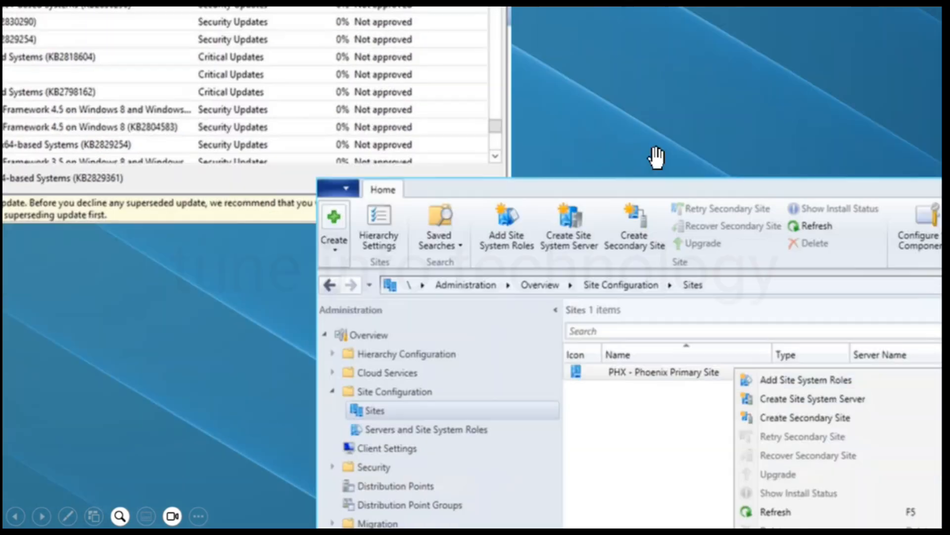
left_click_drag(881, 327, 688, 172)
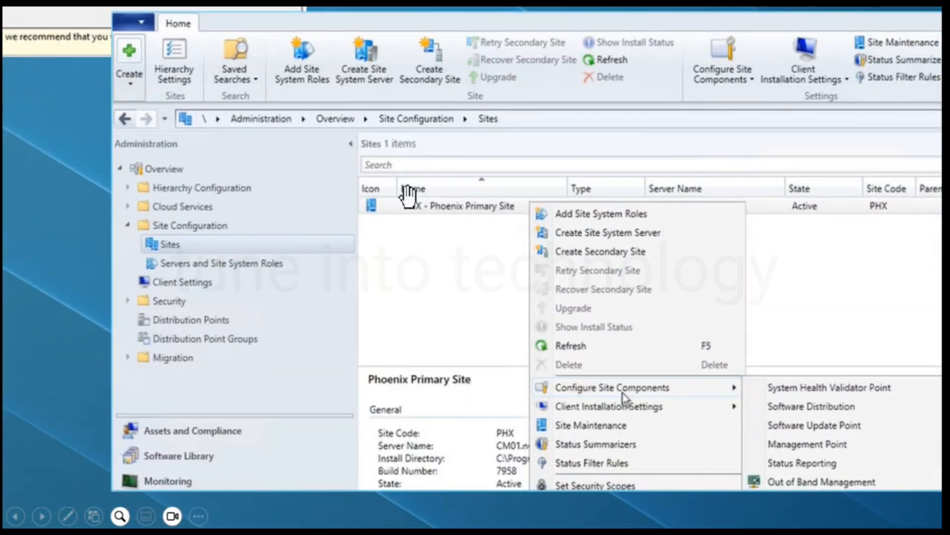
left_click_drag(593, 304, 487, 266)
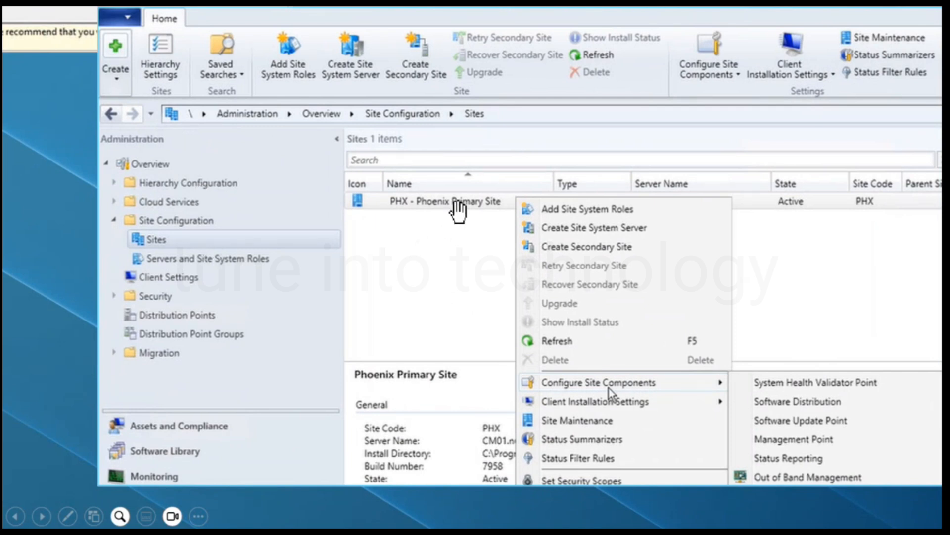
left_click_drag(679, 378, 598, 378)
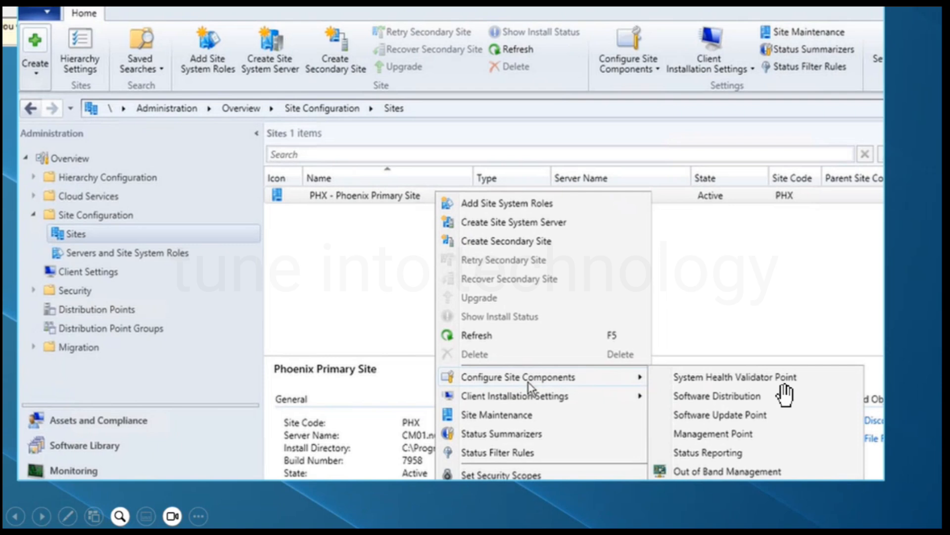
key("ctrl+2")
left_click_drag(662, 410, 785, 425)
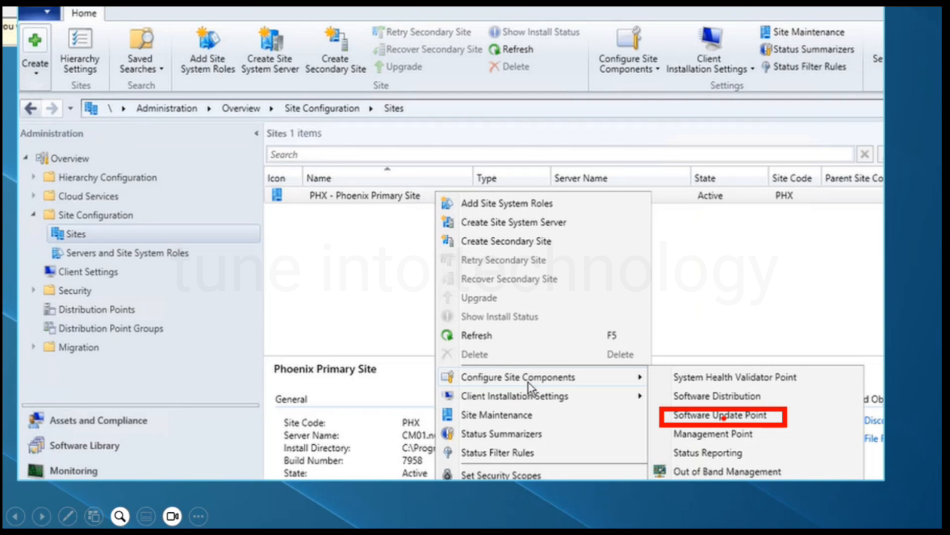
Step: Advance to the slide with the Update Services approval menu and examine the Approve and Decline commands for the selected security update
key("Escape")
left_click_drag(728, 426, 665, 337)
key("Escape")
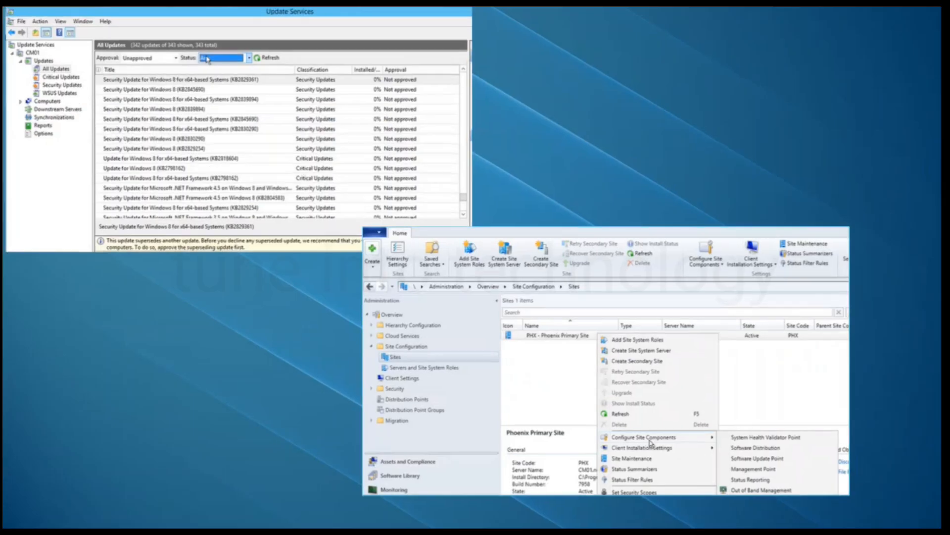
key("Right")
scroll(510, 278, "up", 3)
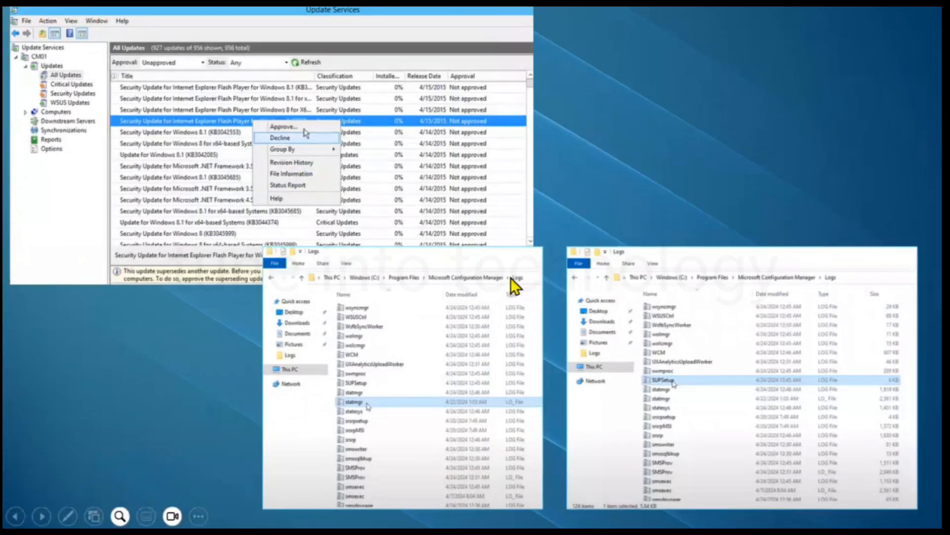
left_click_drag(417, 187, 480, 216)
scroll(479, 217, "down", 3)
scroll(503, 200, "up", 3)
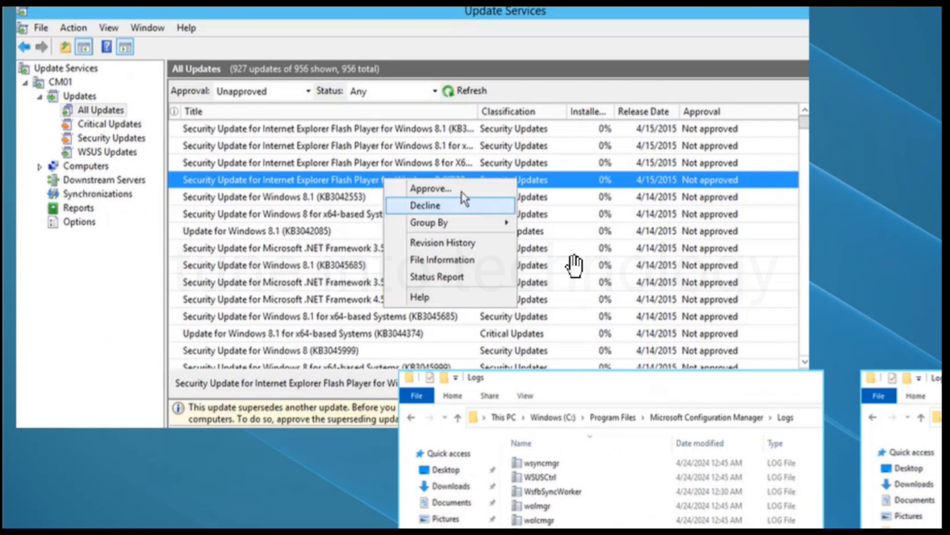
left_click_drag(561, 212, 575, 229)
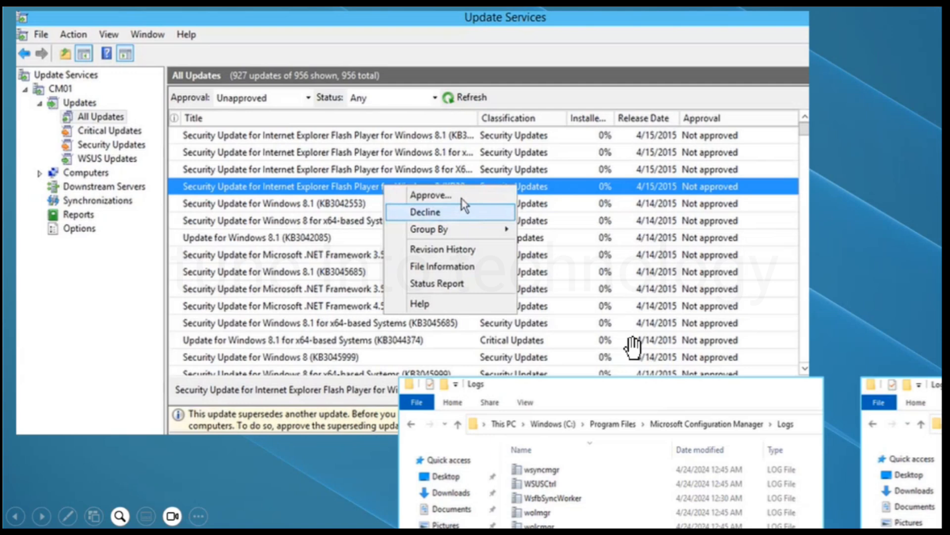
Step: Draw a red rectangle around the Program Files > Microsoft Configuration Manager > Logs path in the first Logs folder screenshot
left_click_drag(632, 346, 551, 126)
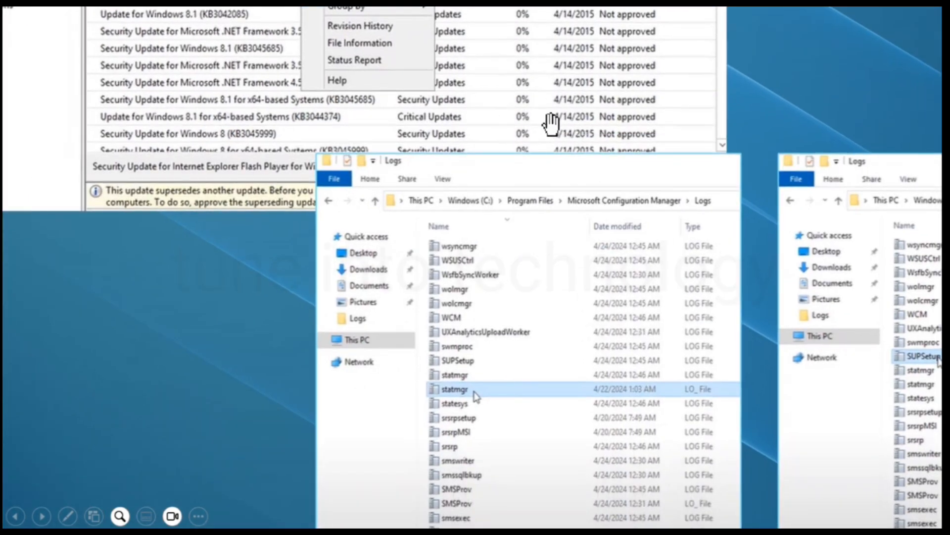
left_click_drag(545, 353, 493, 303)
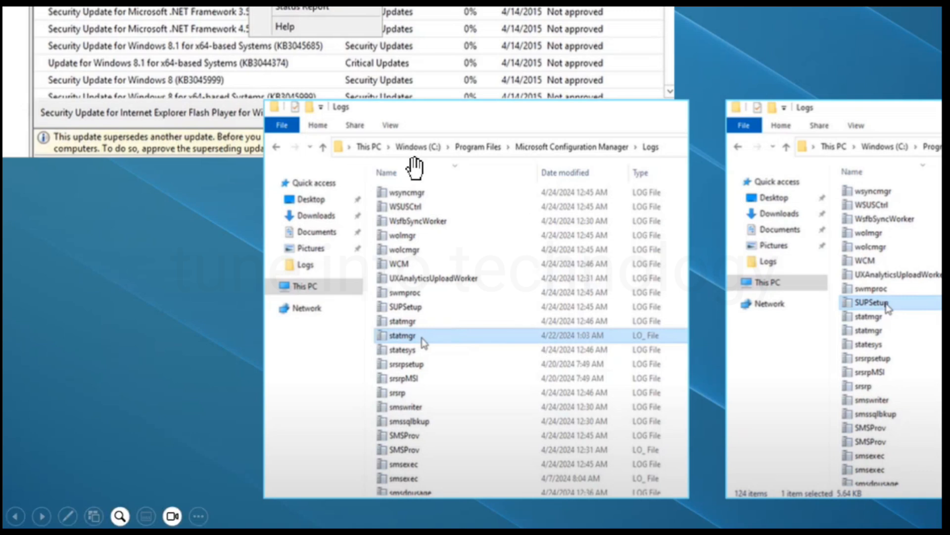
key("ctrl+2")
left_click_drag(351, 132, 674, 159)
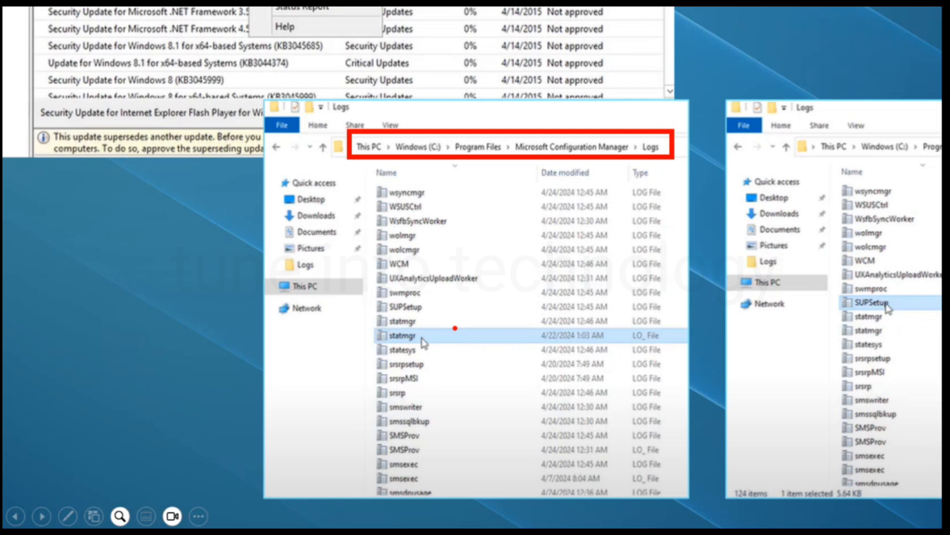
Step: Mark the SUPSetup and wsyncmgr files in the second Logs screenshot and the highlighted statmgr file in the first with the pen
key("Escape")
mouse_move(755, 349)
left_mouse_down()
mouse_move(650, 351)
mouse_move(534, 316)
left_mouse_up()
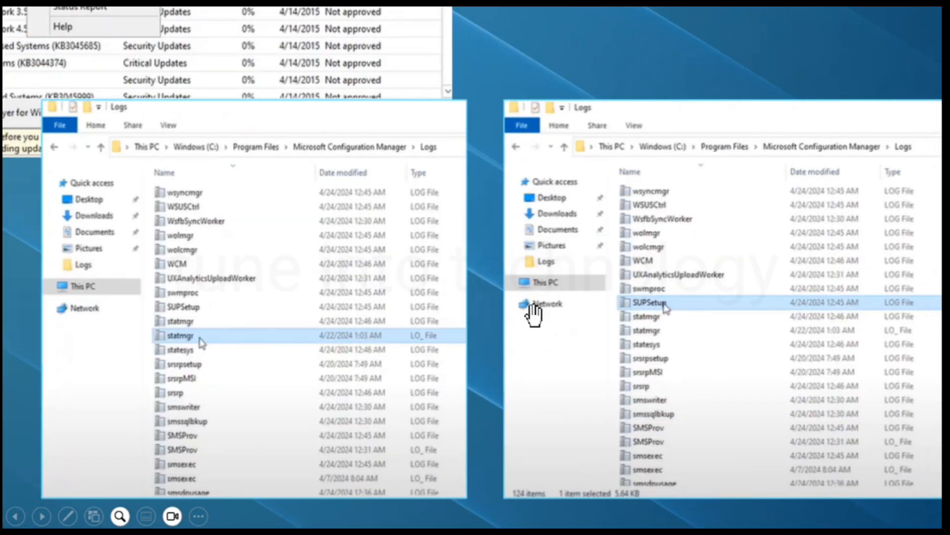
key("ctrl+p")
left_click_drag(686, 303, 710, 294)
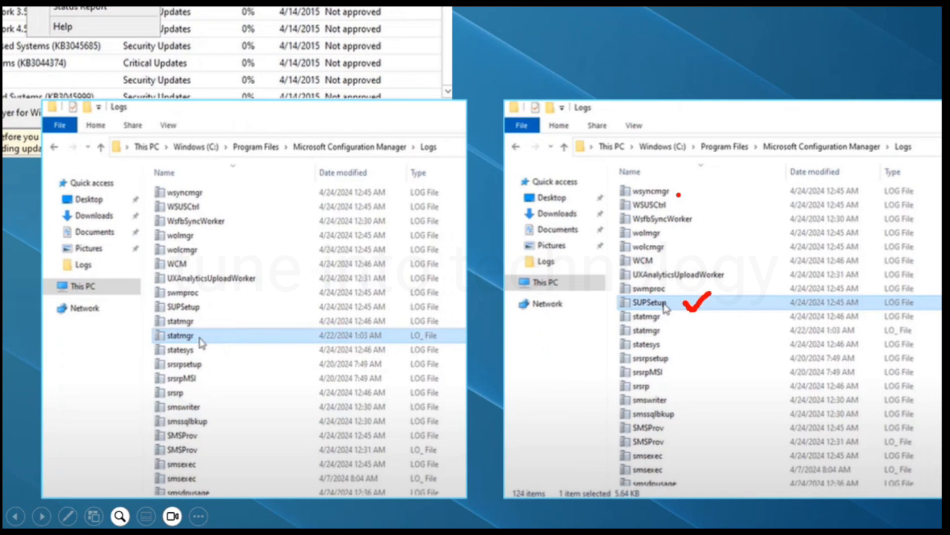
left_click_drag(677, 190, 706, 176)
left_click_drag(232, 334, 261, 313)
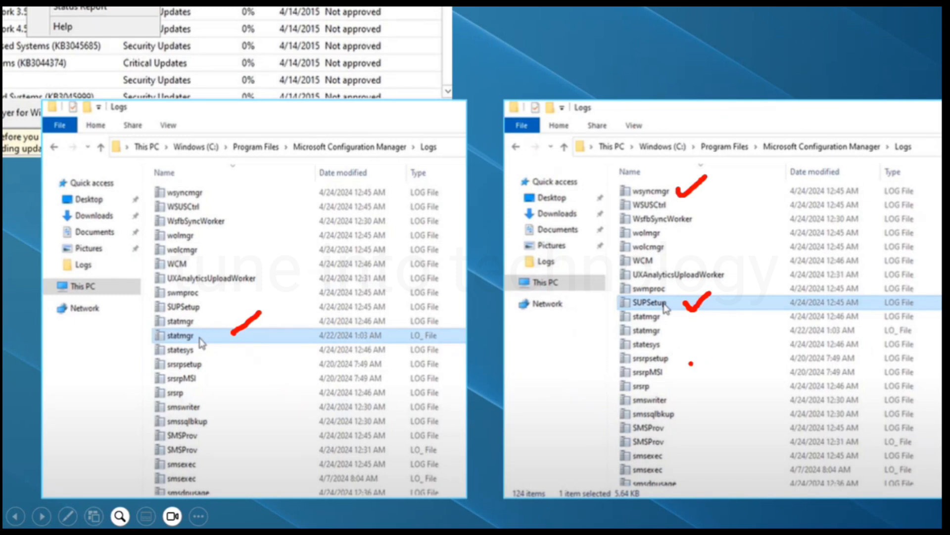
Step: Advance to the SUPSetup.log slide and mark the "Installation was successful" entry with the pen
key("Escape")
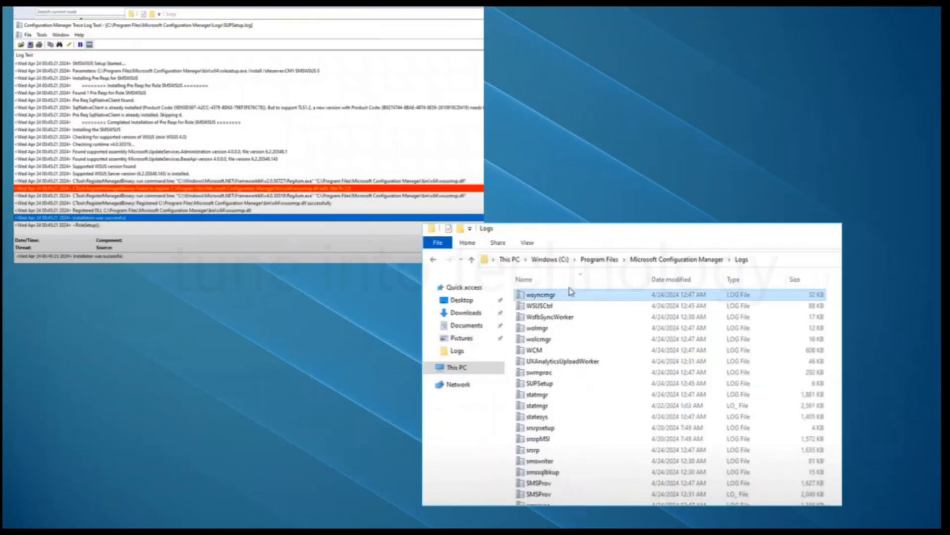
scroll(270, 275, "up", 3)
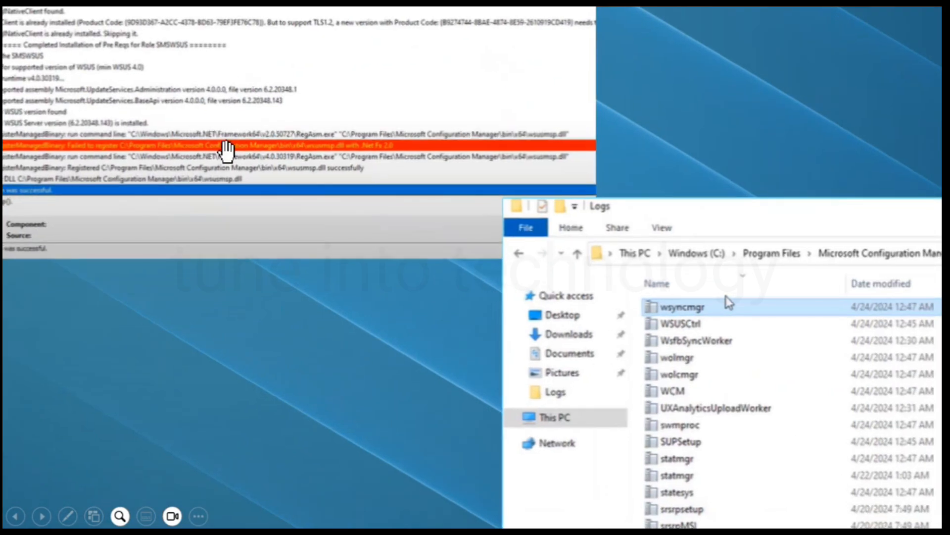
left_click_drag(226, 151, 381, 308)
scroll(358, 238, "up", 1)
left_click_drag(341, 235, 341, 283)
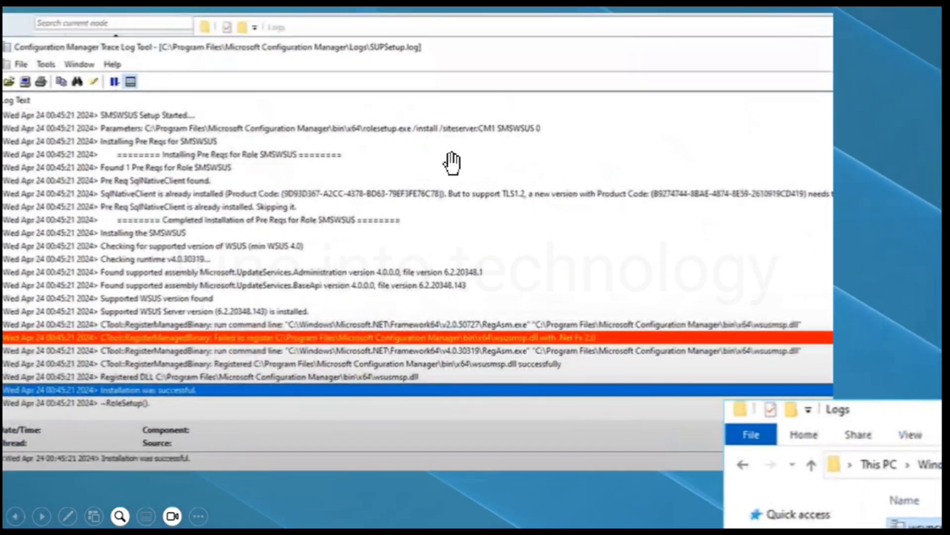
left_click_drag(430, 319, 457, 299)
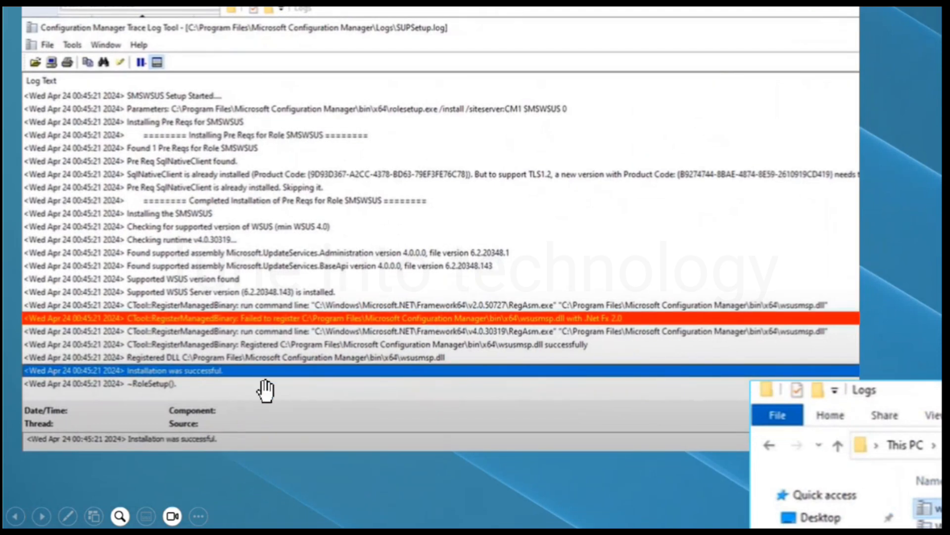
key("ctrl+p")
left_click_drag(238, 371, 275, 351)
key("ctrl+l")
Step: Mark the wsyncmgr log file in the Logs folder screenshot with the pen
left_click_drag(660, 377, 390, 228)
left_click_drag(734, 364, 557, 303)
key("Escape")
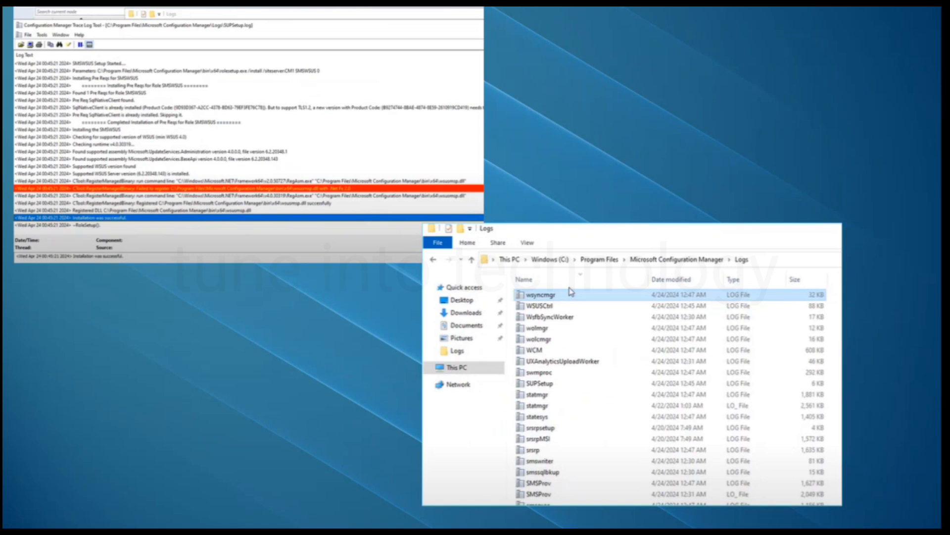
scroll(556, 301, "up", 2)
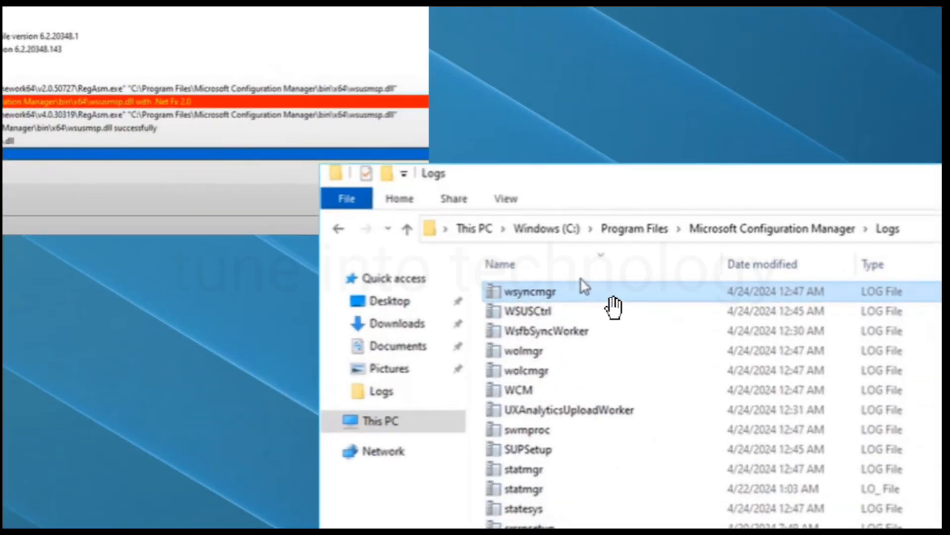
key("ctrl+p")
left_click_drag(578, 292, 612, 281)
key("Escape")
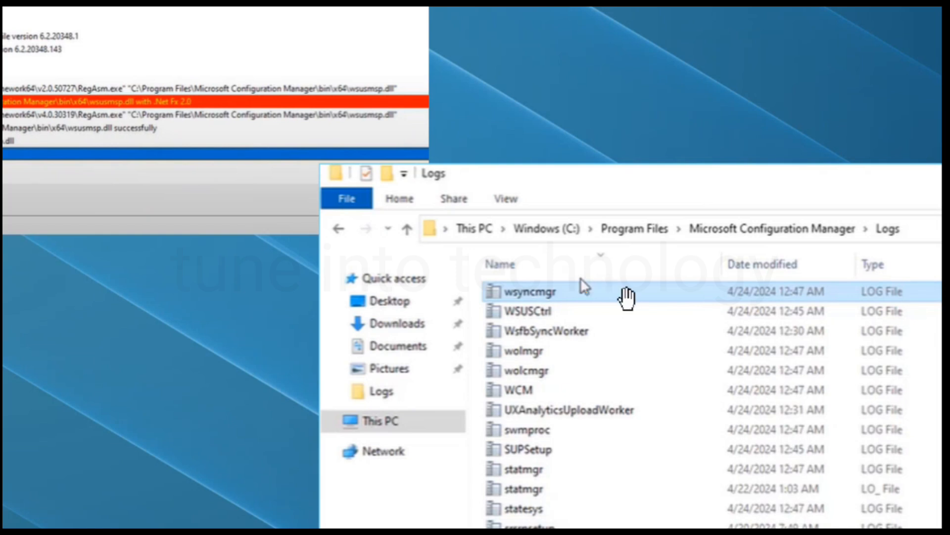
Step: Advance to the SMS_WSUS_SYNC_MANAGER log slide and draw a red curly brace beside its skipped and synchronizing update entries
key("Right")
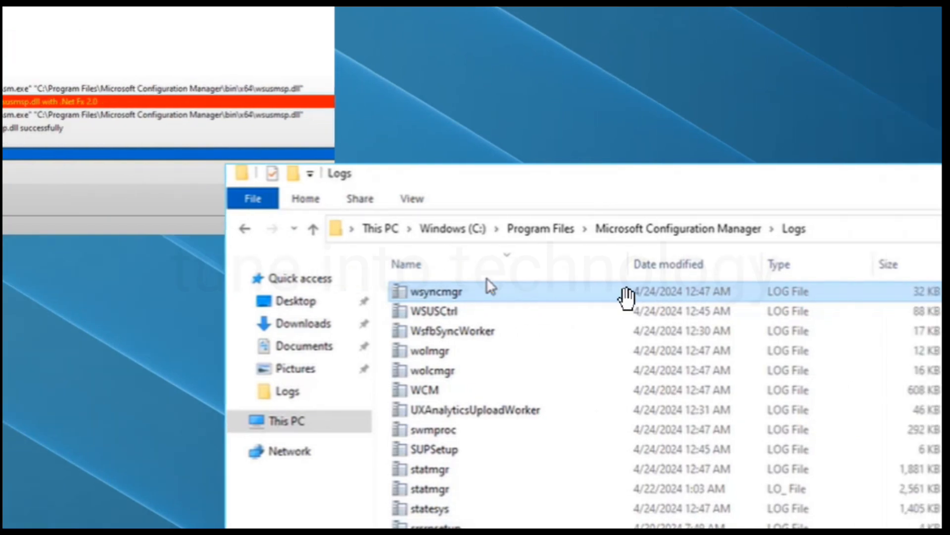
key("Escape")
key("Right")
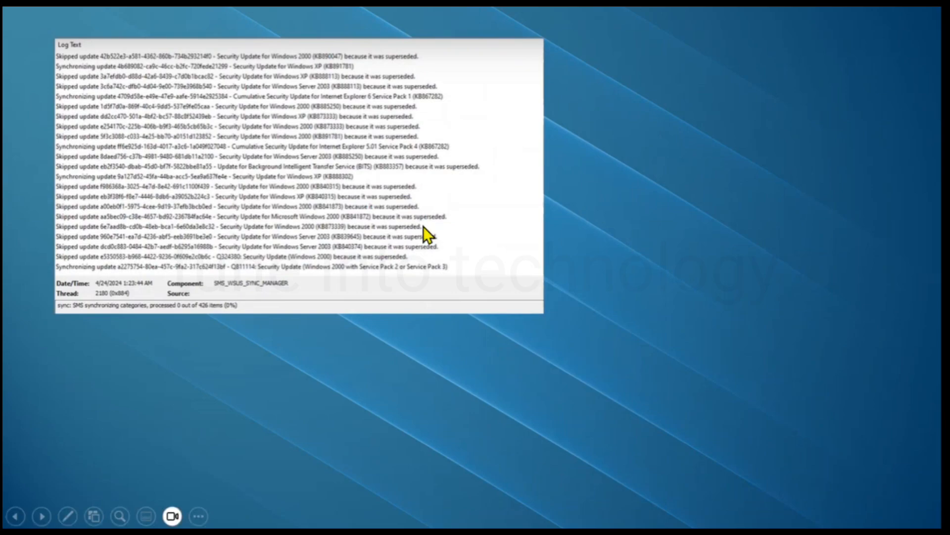
scroll(394, 211, "up", 4)
left_click_drag(334, 198, 542, 306)
scroll(541, 306, "down", 4)
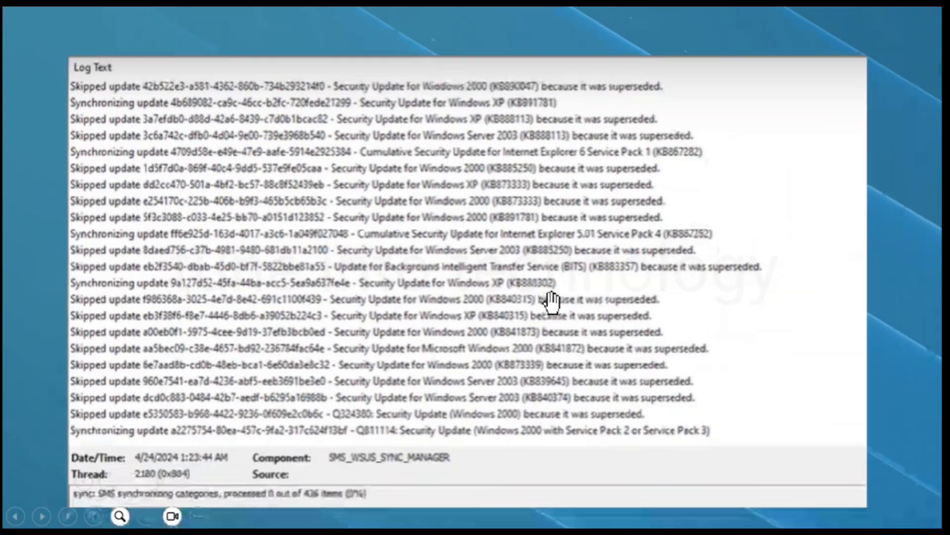
key("ctrl+p")
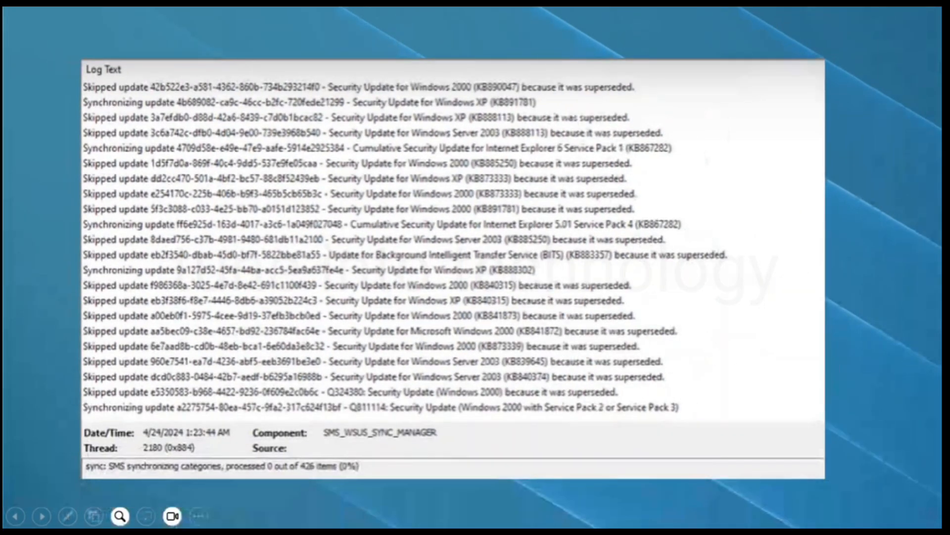
mouse_move(705, 92)
left_mouse_down()
mouse_move(737, 214)
mouse_move(747, 356)
mouse_move(712, 386)
left_mouse_up()
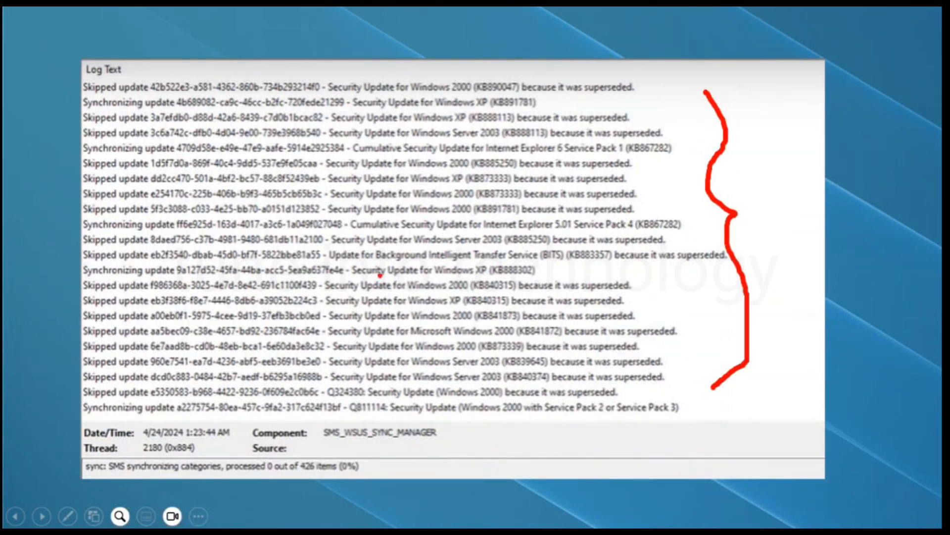
Step: Underline the superseded BITS (KB883357), Windows Server 2003 (KB885250) and Windows XP (KB888113) entries with the pen, and clear the ink
mouse_move(329, 259)
left_mouse_down()
mouse_move(662, 269)
mouse_move(727, 259)
left_mouse_up()
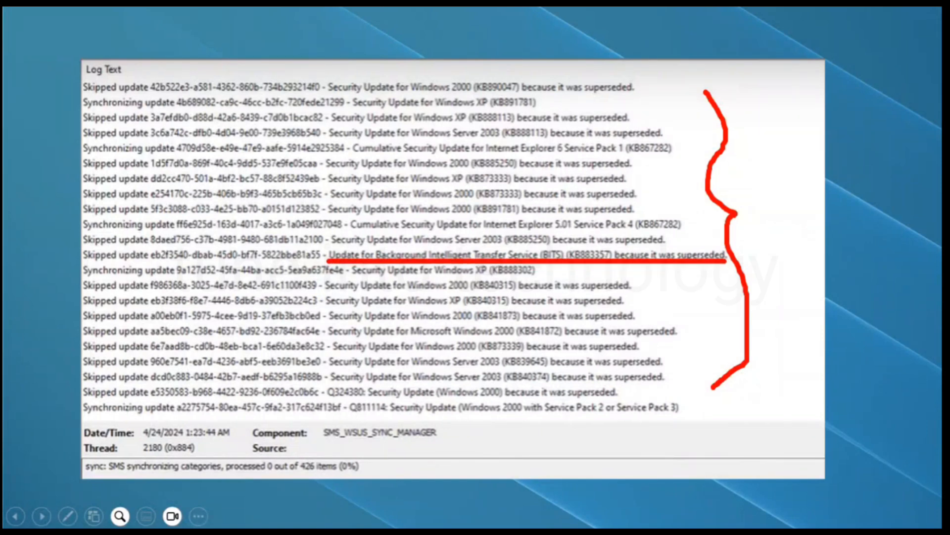
left_click_drag(382, 247, 670, 247)
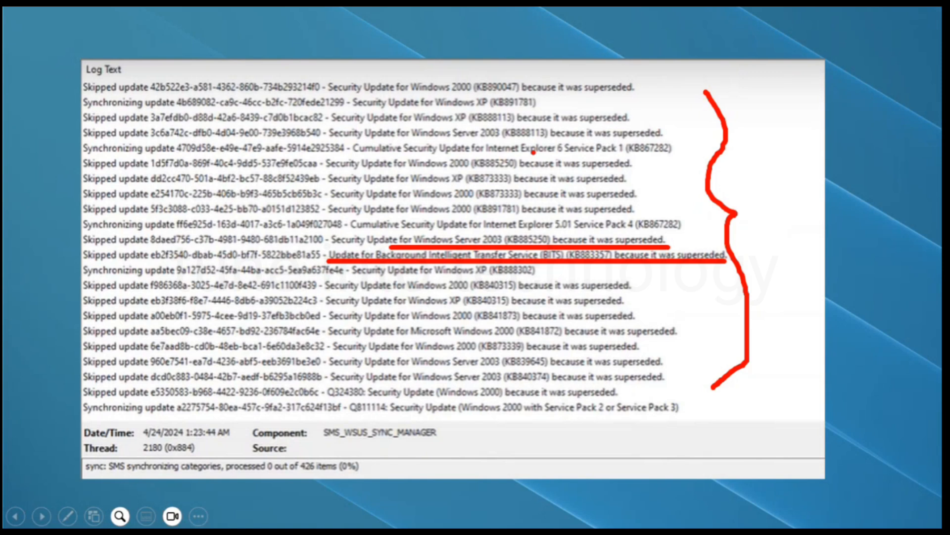
left_click_drag(350, 125, 640, 124)
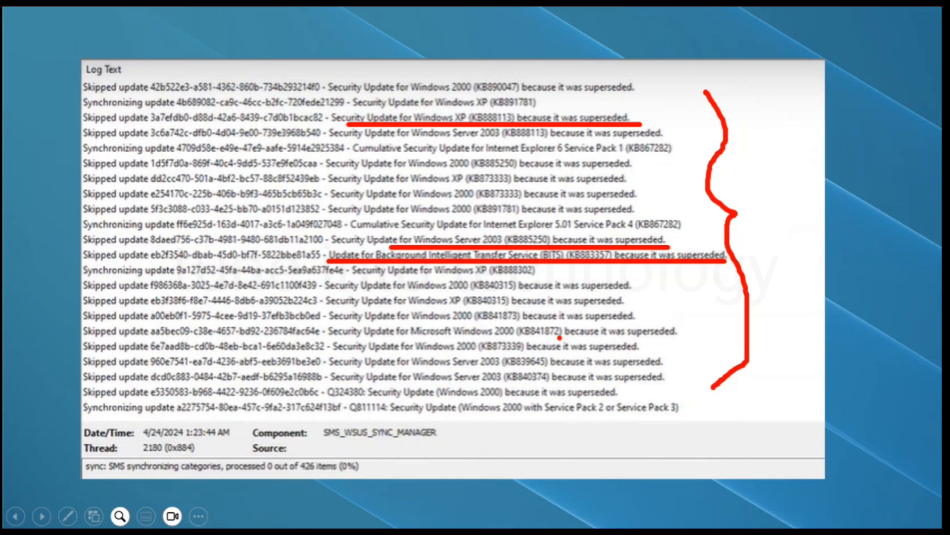
key("e")
key("Escape")
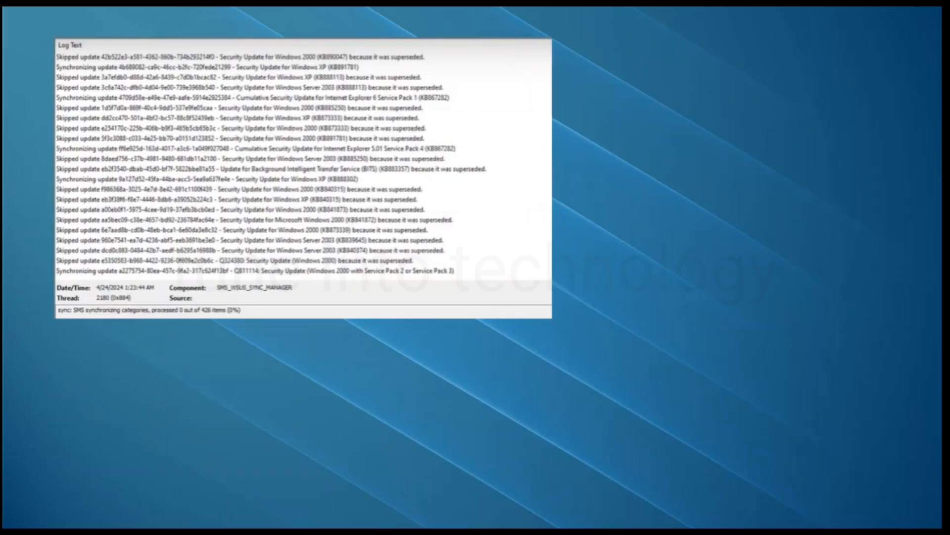
Step: Advance to the summary slide listing WSUS installation and configuration, the SUP role, synchronization and update deployment
key("Right")
key("Left")
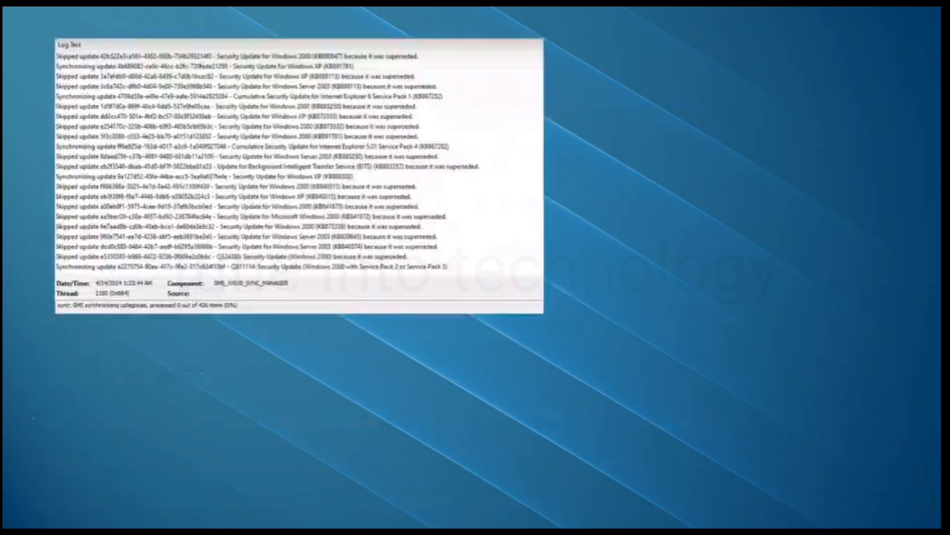
key("Right")
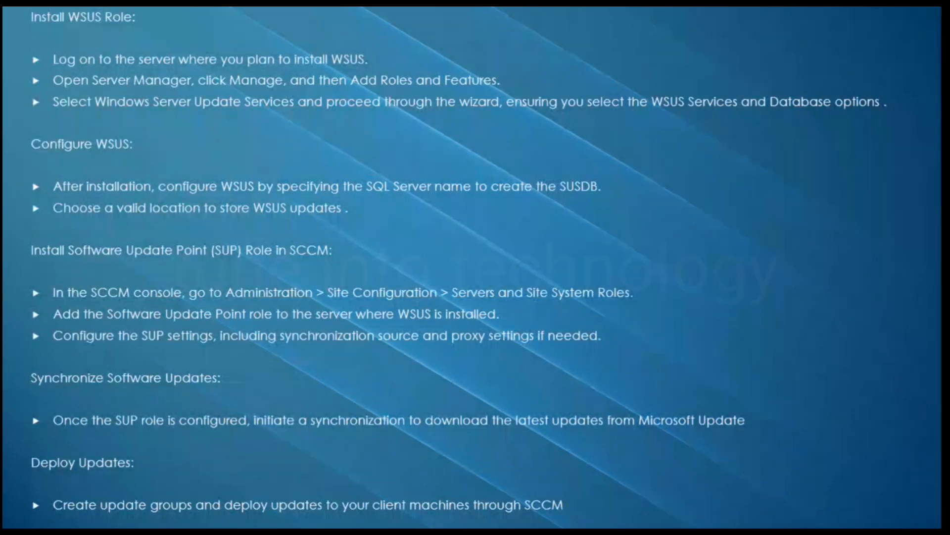
scroll(624, 254, "up", 3)
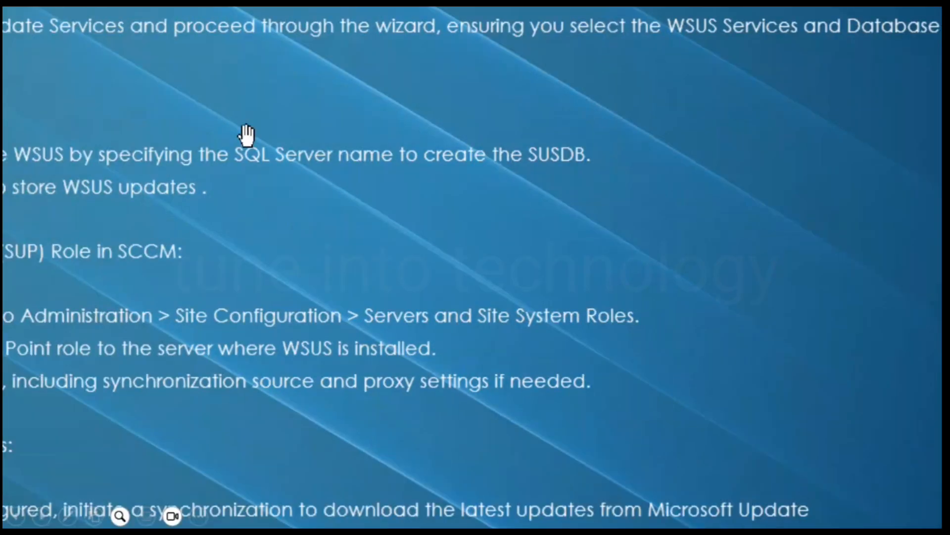
left_click_drag(246, 133, 682, 296)
scroll(623, 239, "down", 2)
scroll(622, 270, "up", 1)
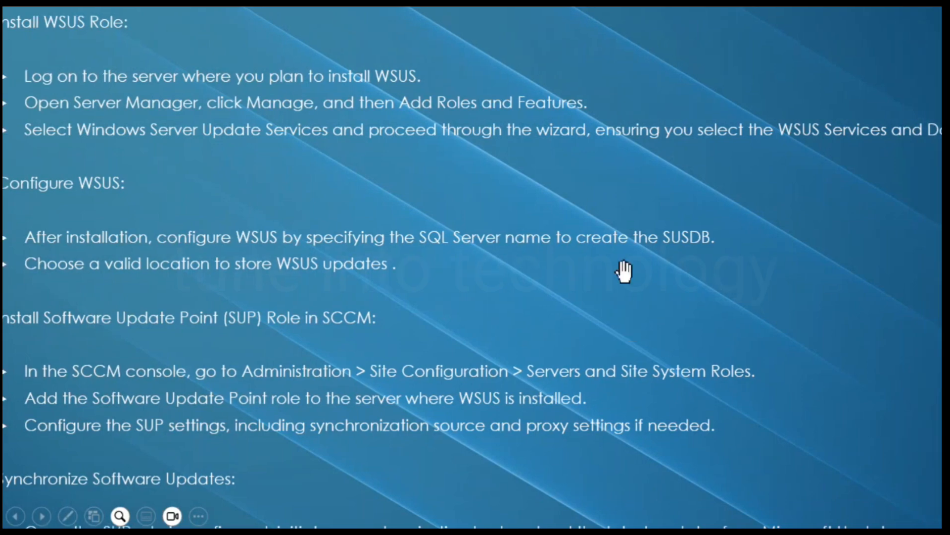
scroll(628, 274, "down", 3)
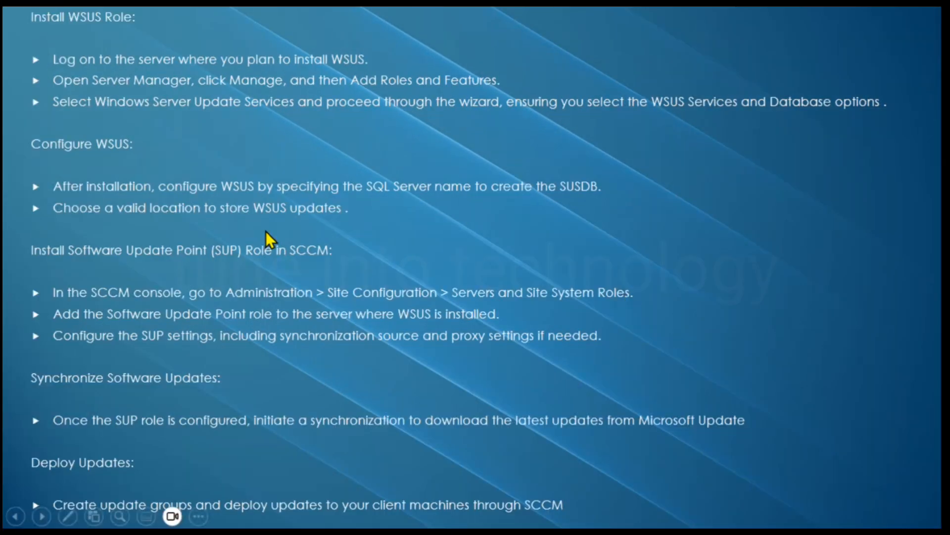
Step: Examine the Install WSUS Role instructions, including selecting the WSUS Services and Database options in the wizard
scroll(285, 184, "up", 1)
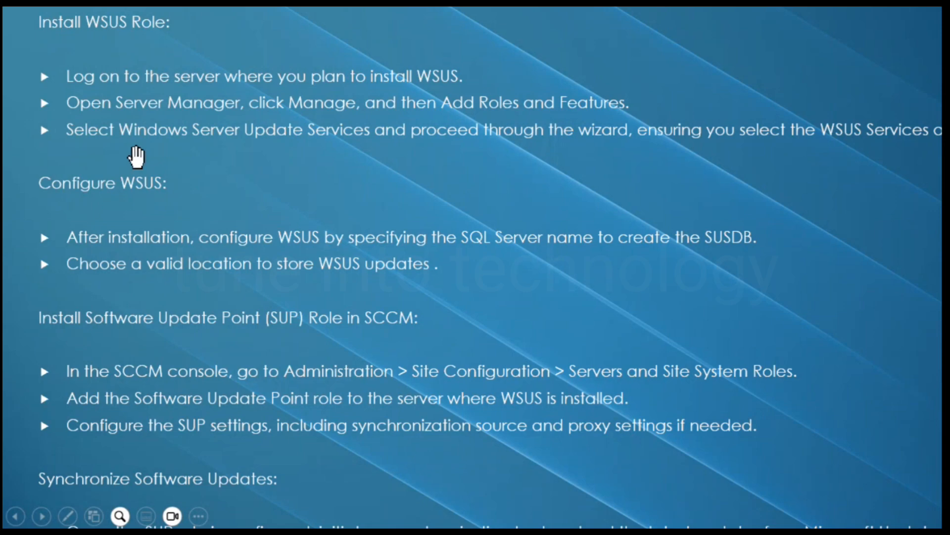
left_click_drag(552, 158, 425, 158)
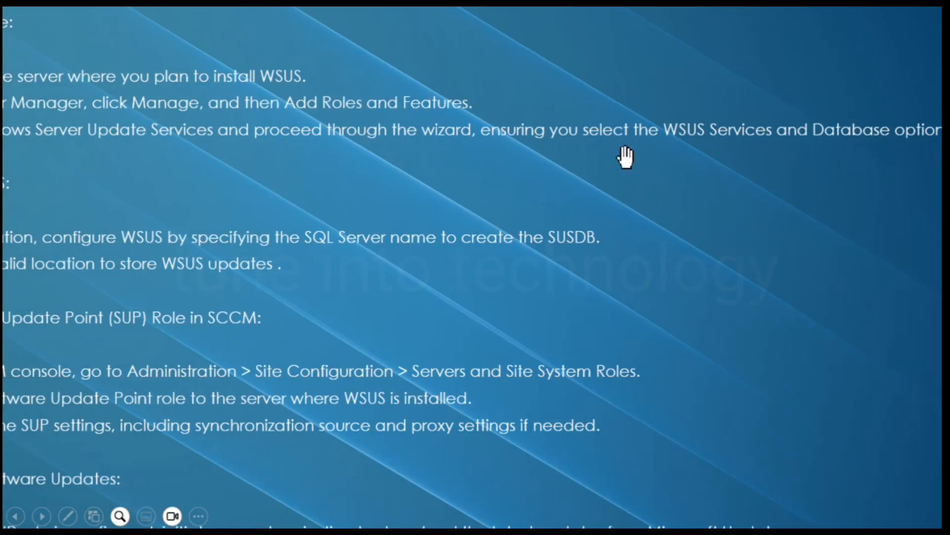
left_click_drag(626, 153, 497, 166)
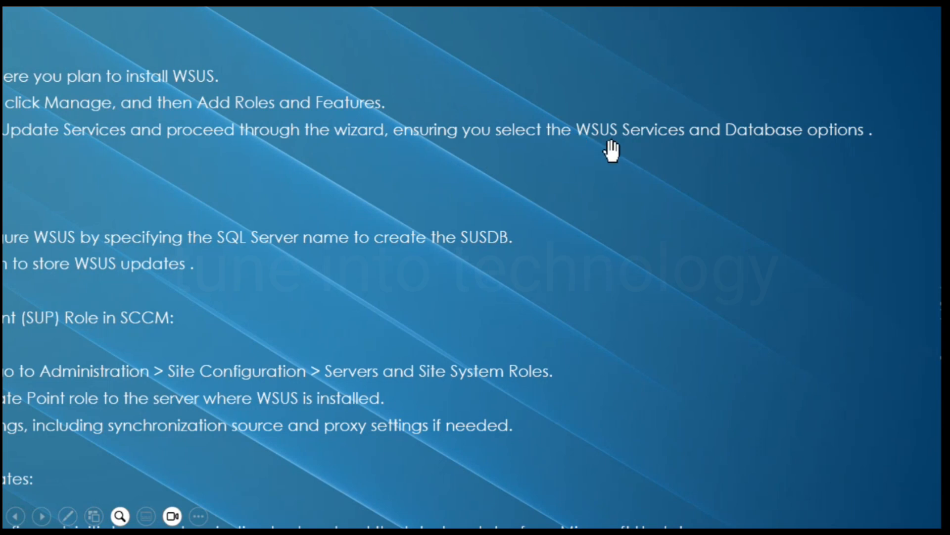
left_click_drag(541, 162, 572, 168)
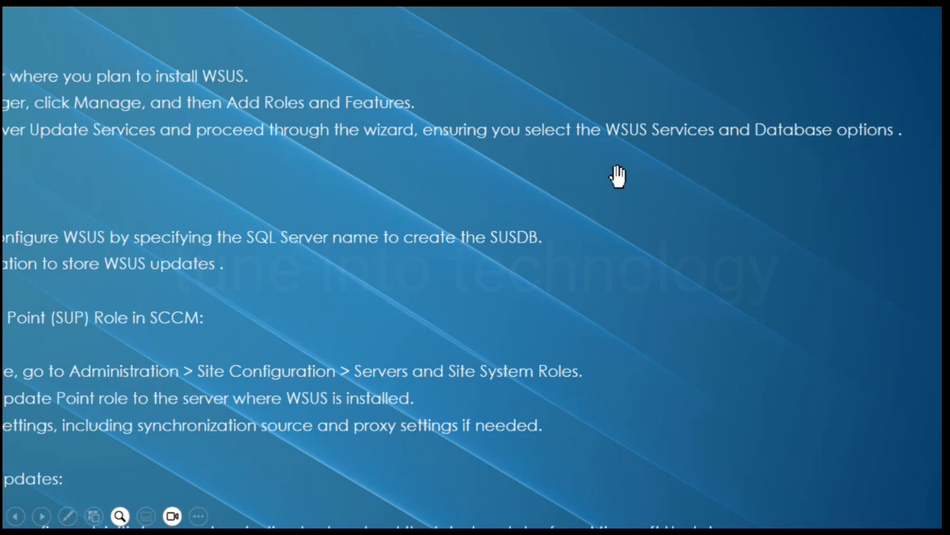
Step: Examine the Configure WSUS and Install Software Update Point (SUP) Role in SCCM instructions on the zoomed summary slide
left_click_drag(617, 174, 794, 170)
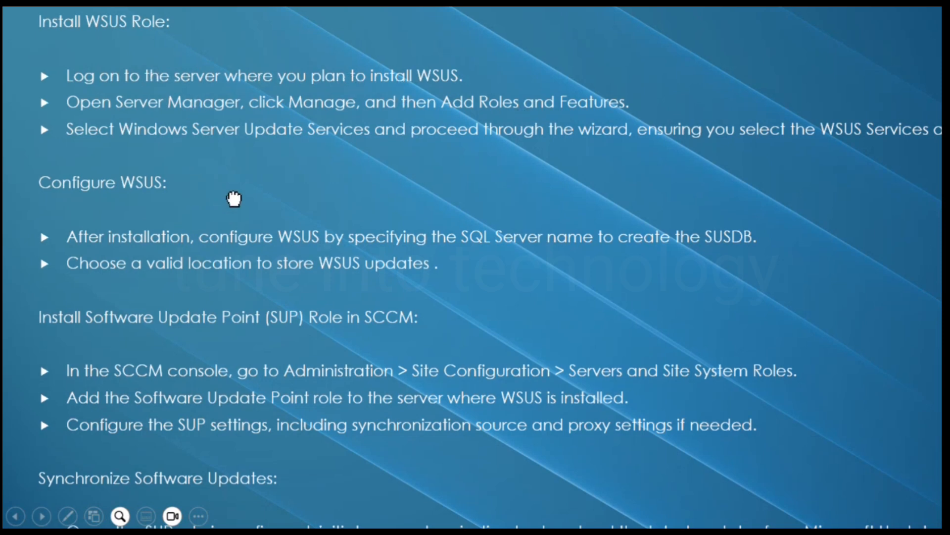
left_click_drag(233, 196, 621, 94)
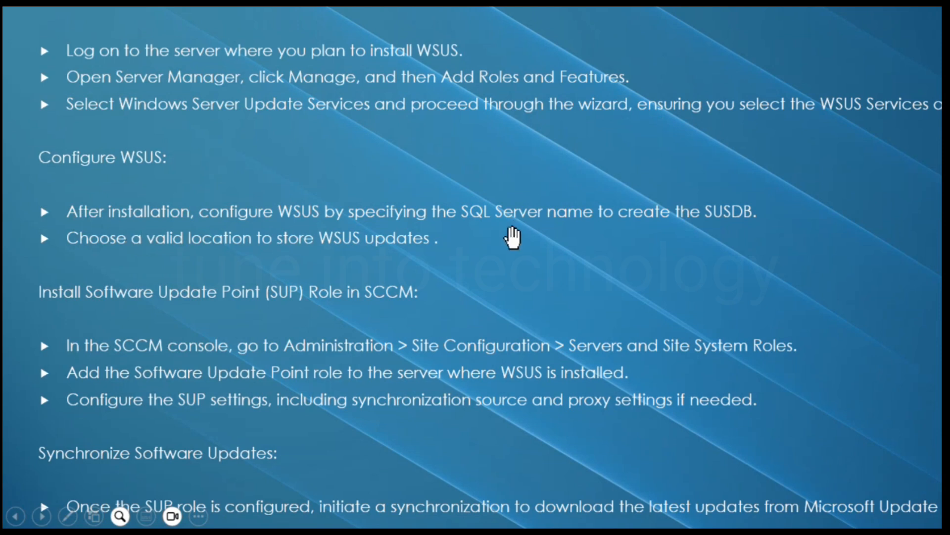
left_click_drag(513, 238, 679, 218)
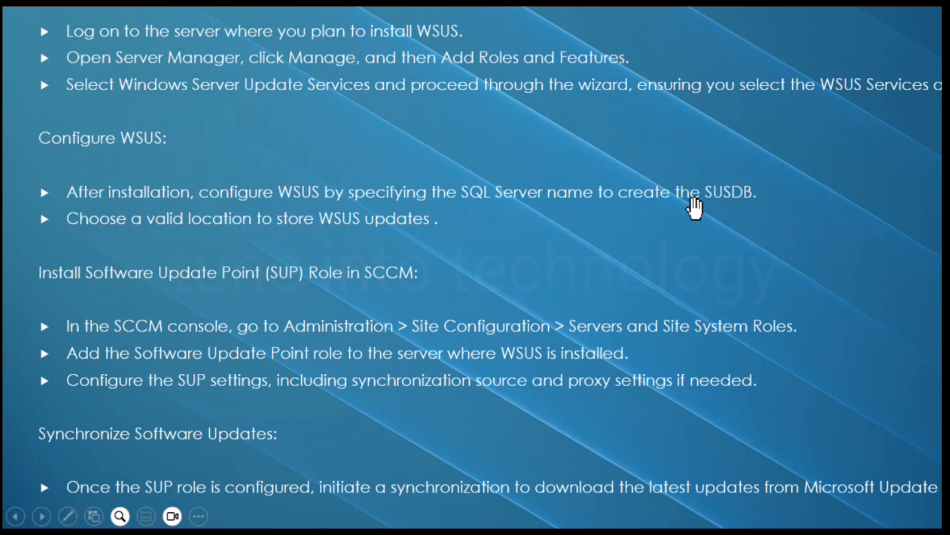
left_click_drag(624, 230, 628, 214)
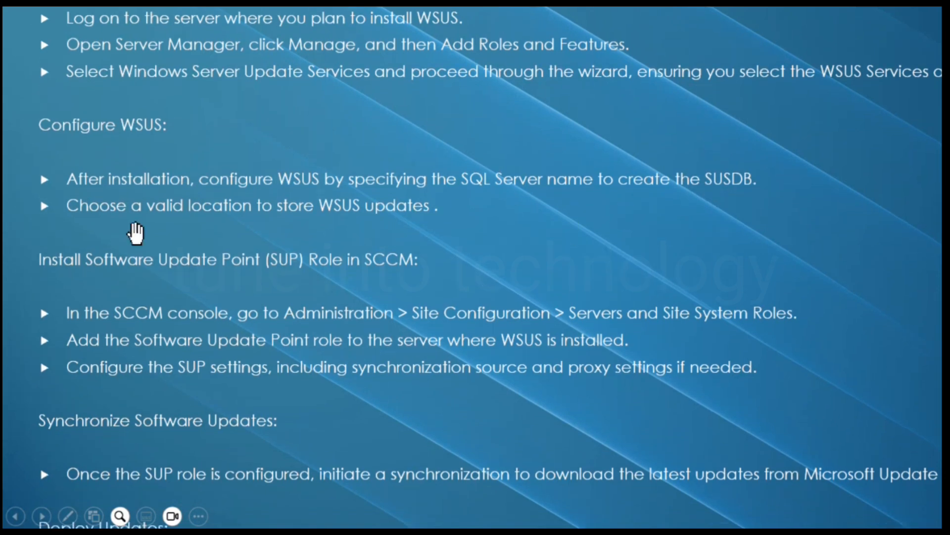
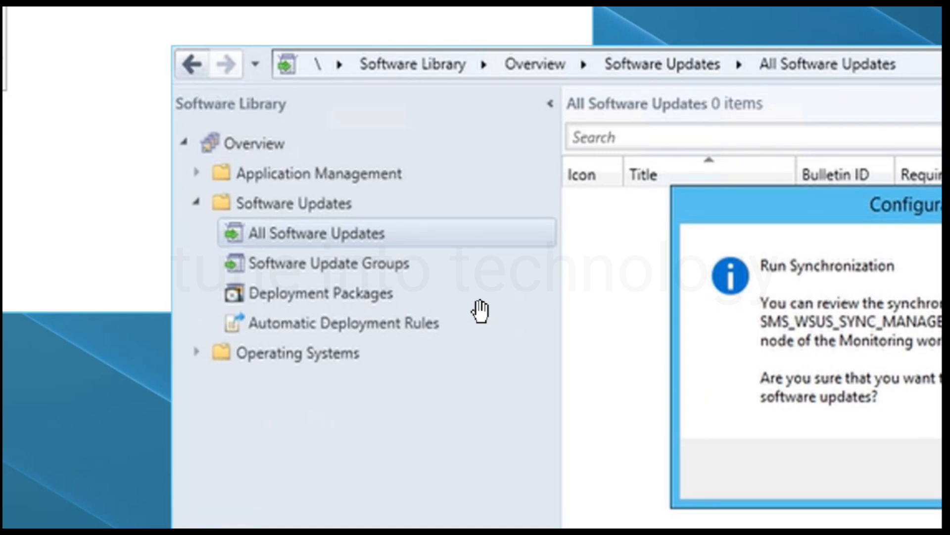
Step: Switch to Windows Settings, go to Windows Update and view the available update check options without choosing one
key("super")
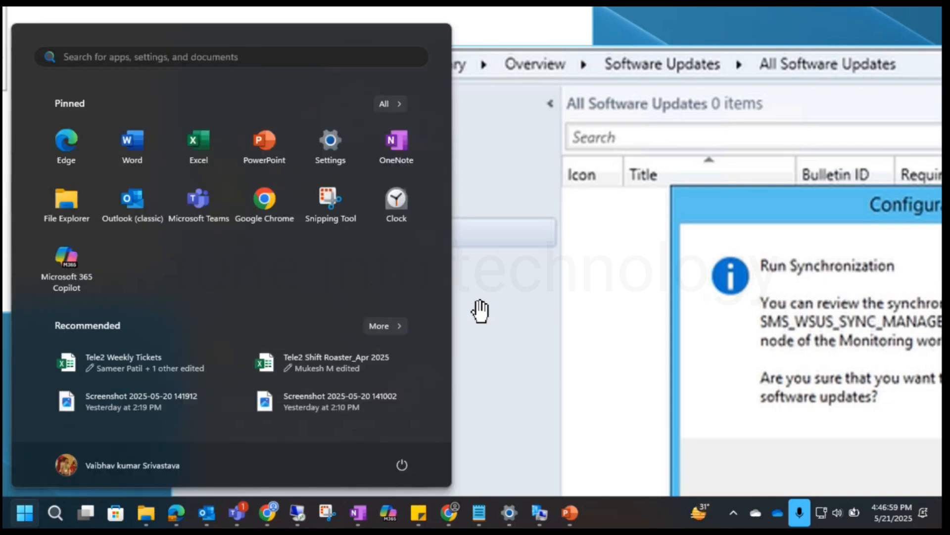
left_click(335, 148)
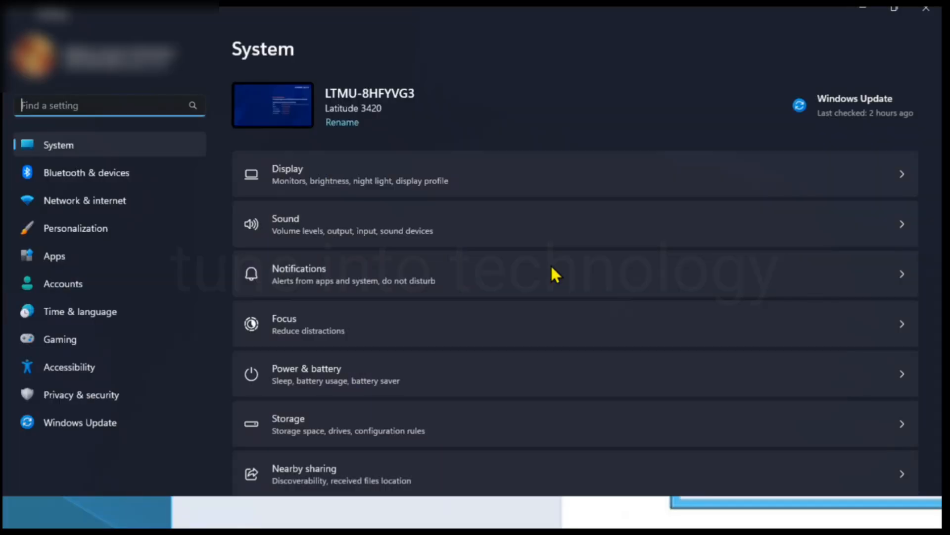
scroll(595, 358, "down", 5)
left_click(102, 424)
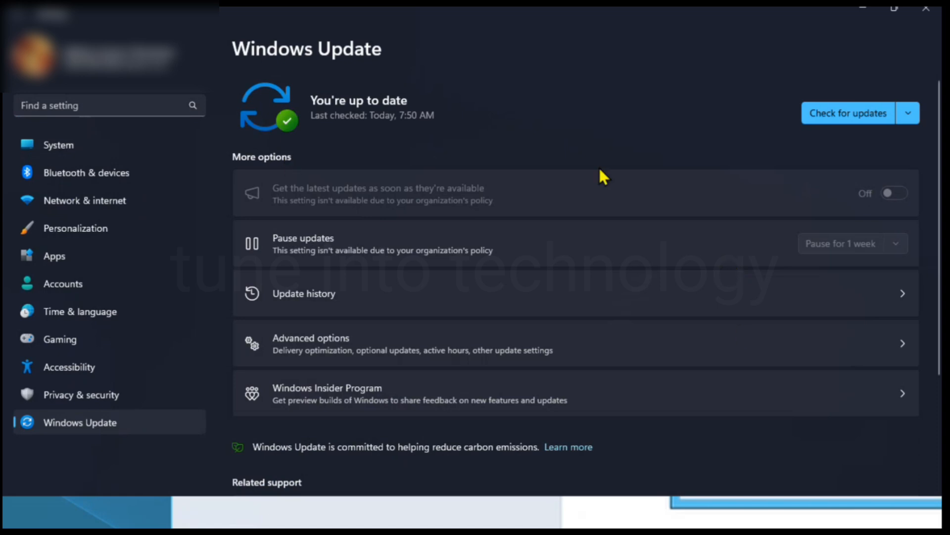
left_click(911, 114)
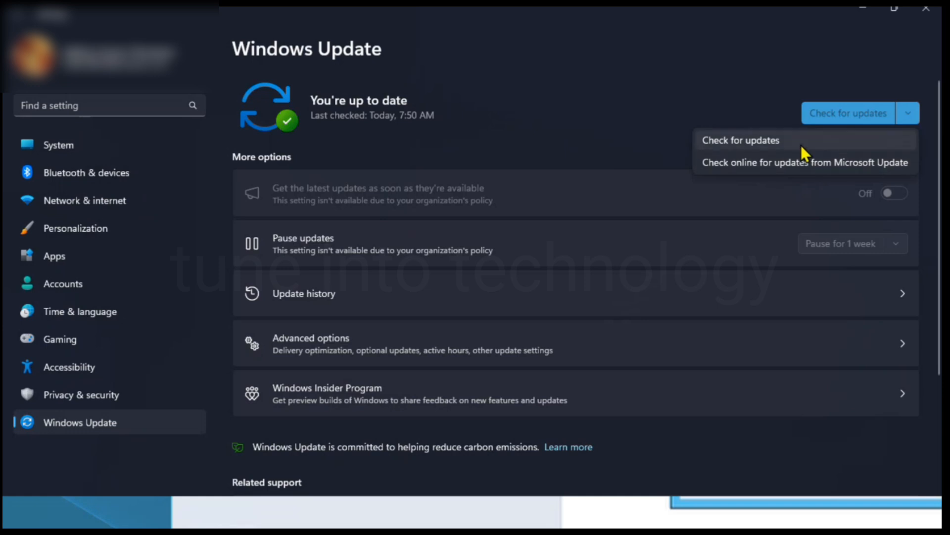
left_click(288, 156)
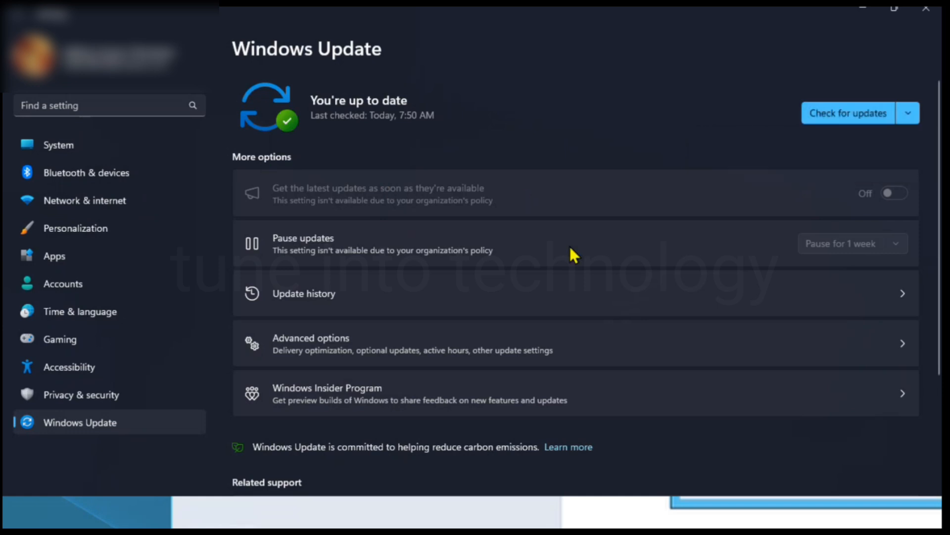
Step: Review the quality and driver updates in the update history, and return to the main Windows Update page
scroll(570, 249, "down", 3)
scroll(570, 248, "up", 3)
left_click(800, 297)
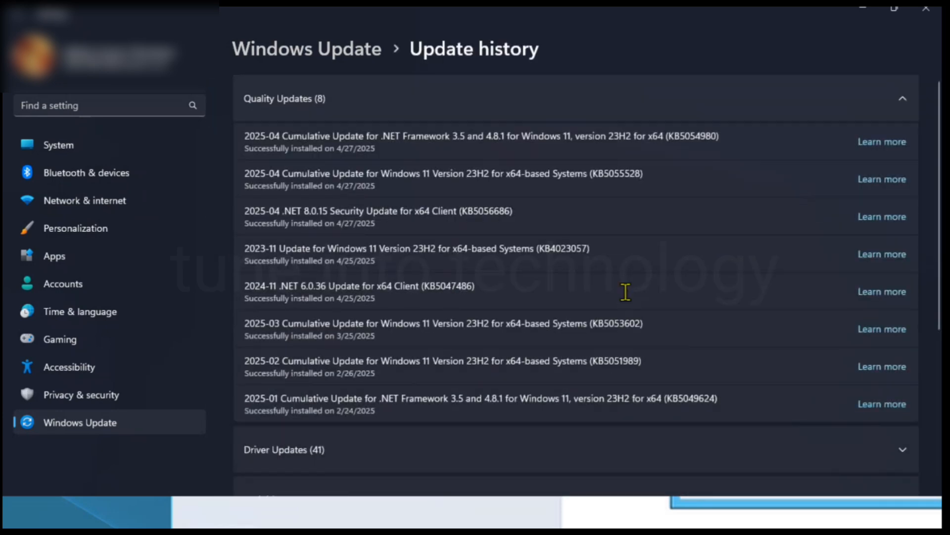
scroll(429, 367, "down", 2)
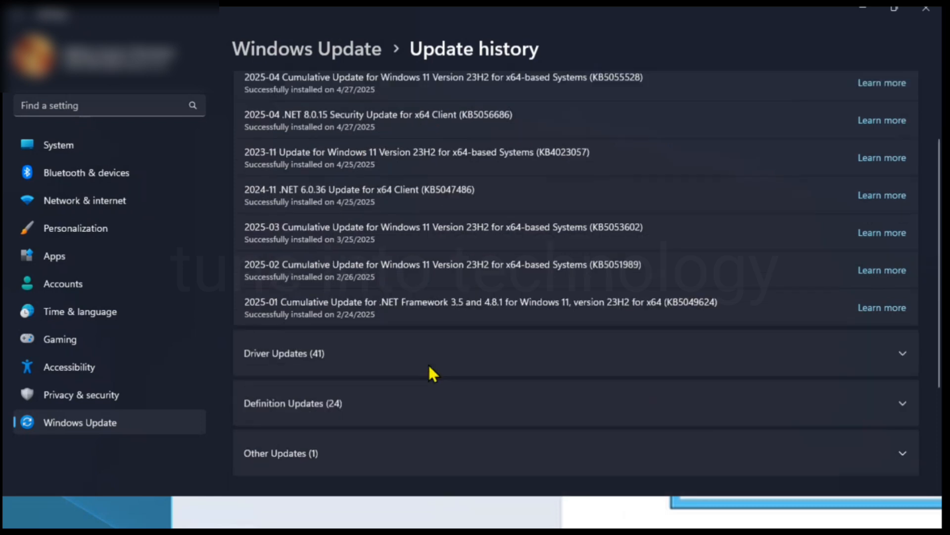
left_click(474, 319)
scroll(473, 312, "down", 3)
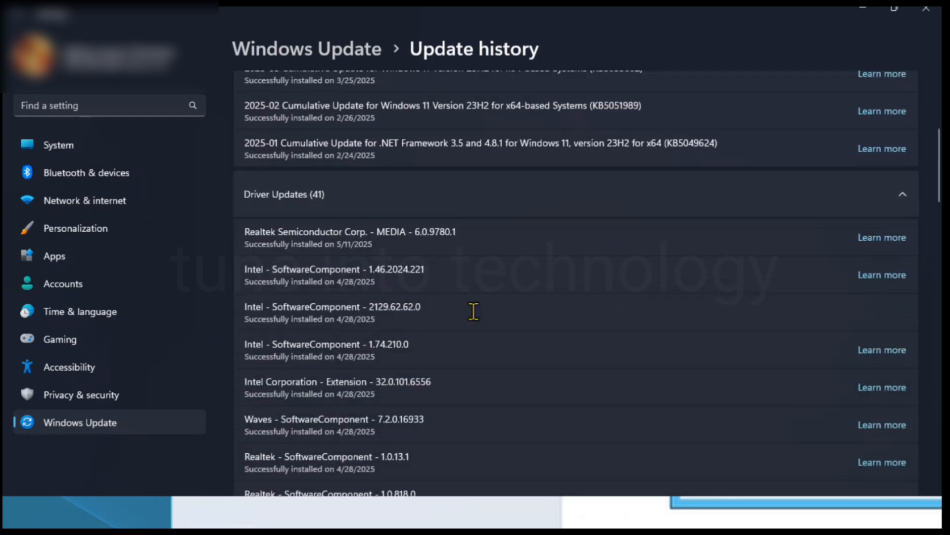
scroll(474, 312, "down", 2)
scroll(473, 317, "up", 4)
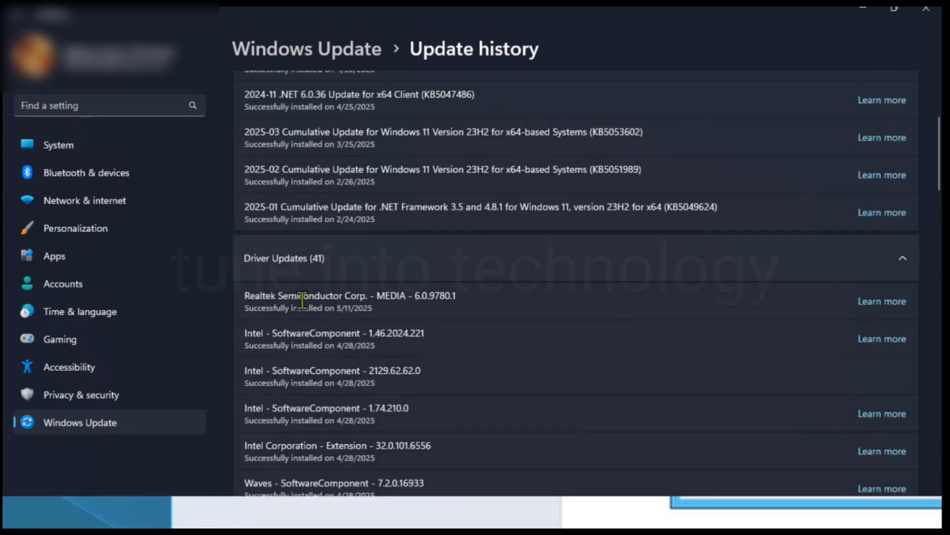
scroll(345, 314, "up", 3)
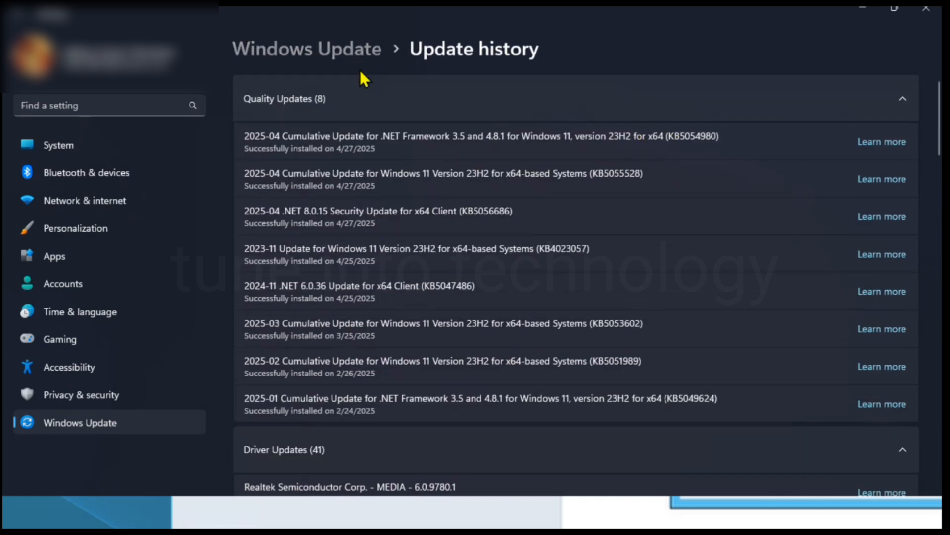
left_click(347, 50)
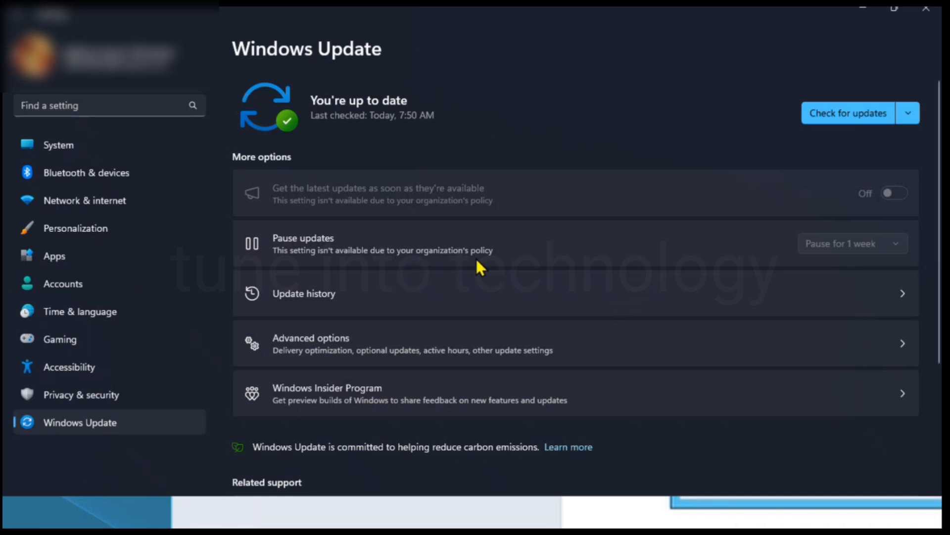
Step: Start an online check for updates from Microsoft Update
scroll(476, 261, "down", 4)
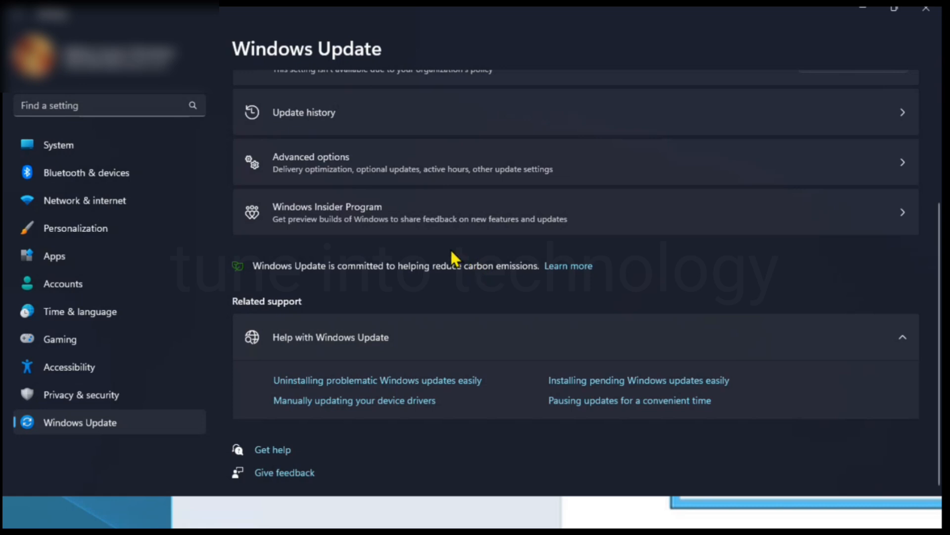
scroll(451, 252, "up", 1)
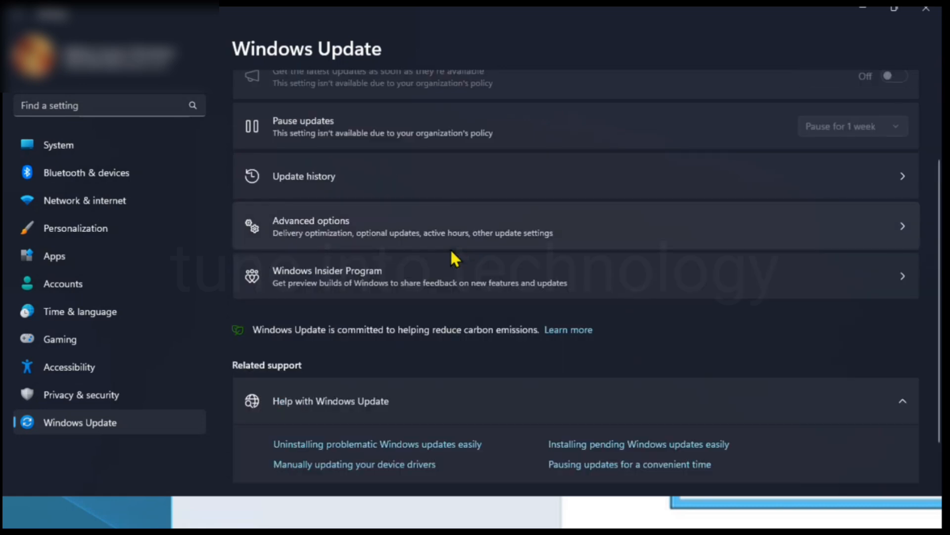
scroll(450, 249, "up", 2)
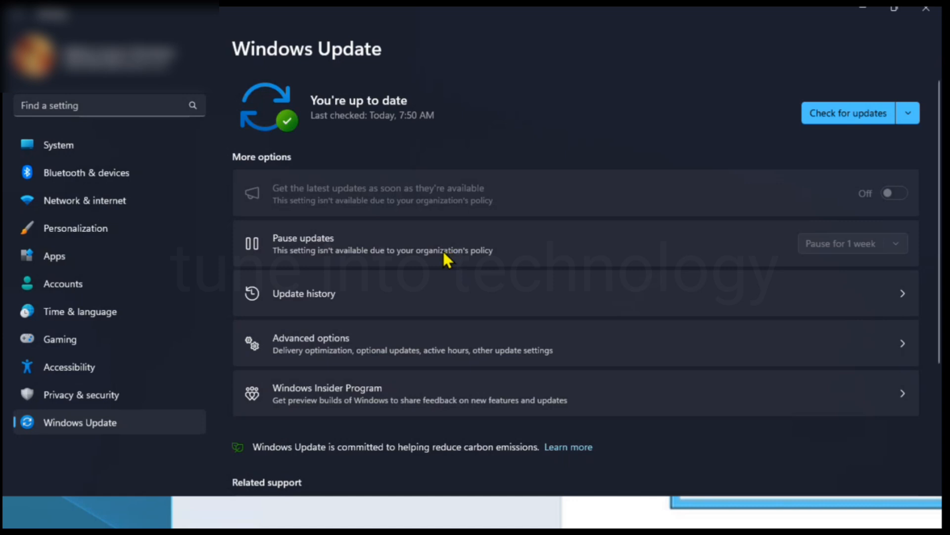
scroll(505, 277, "down", 2)
scroll(539, 357, "down", 2)
scroll(537, 370, "down", 2)
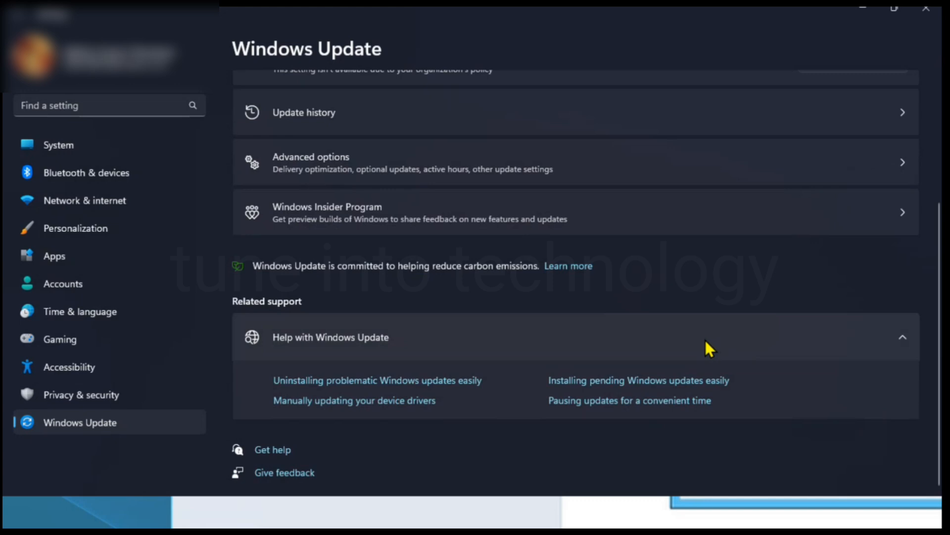
scroll(633, 321, "up", 5)
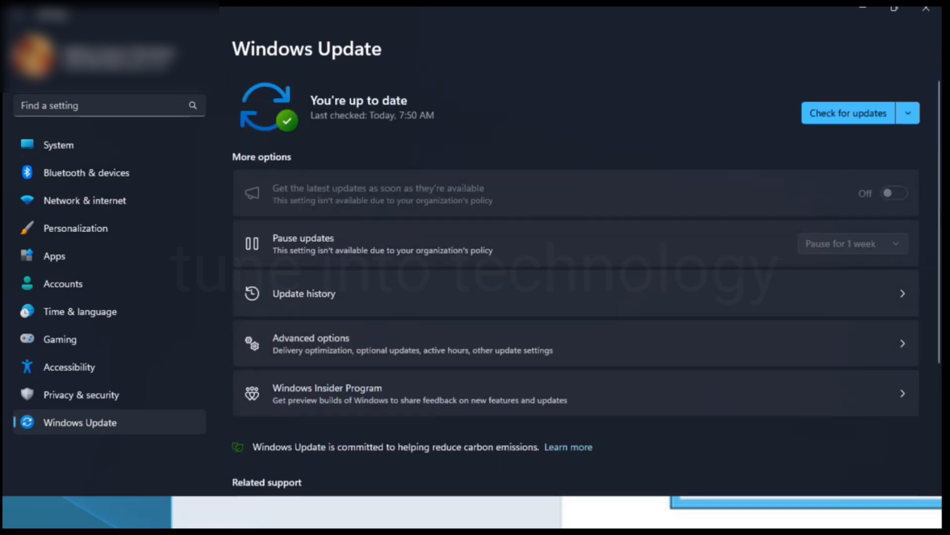
left_click(910, 116)
left_click(817, 162)
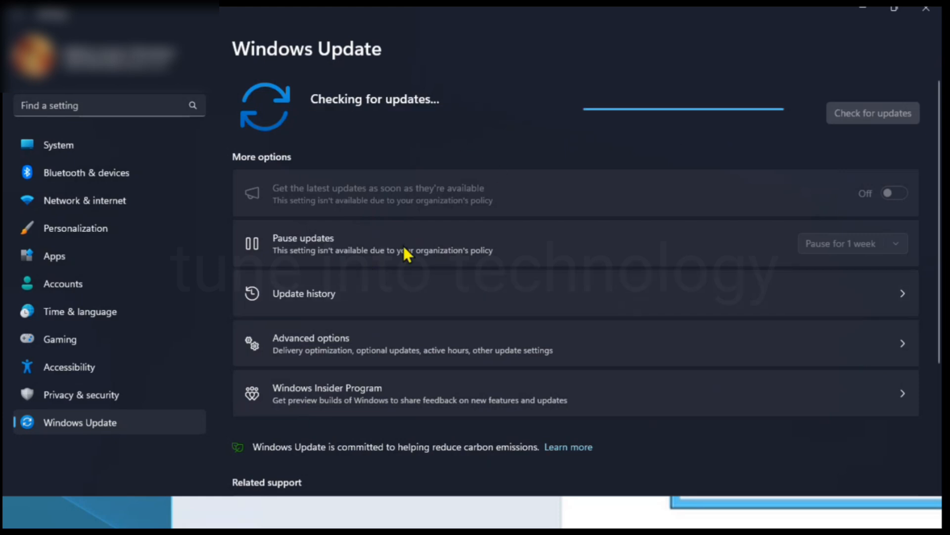
Step: Look through the update history during the check, expand Driver Updates, and go back to Windows Update
left_click(567, 293)
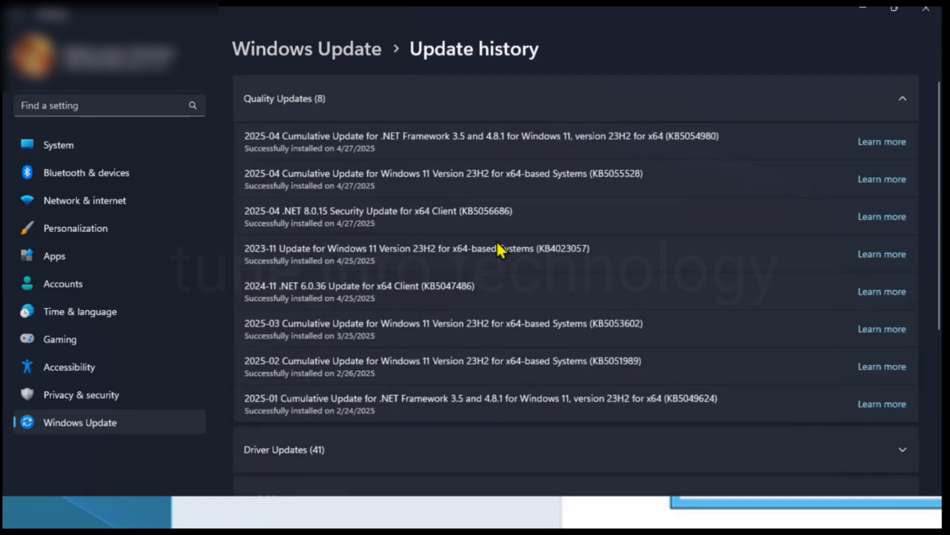
scroll(569, 311, "down", 5)
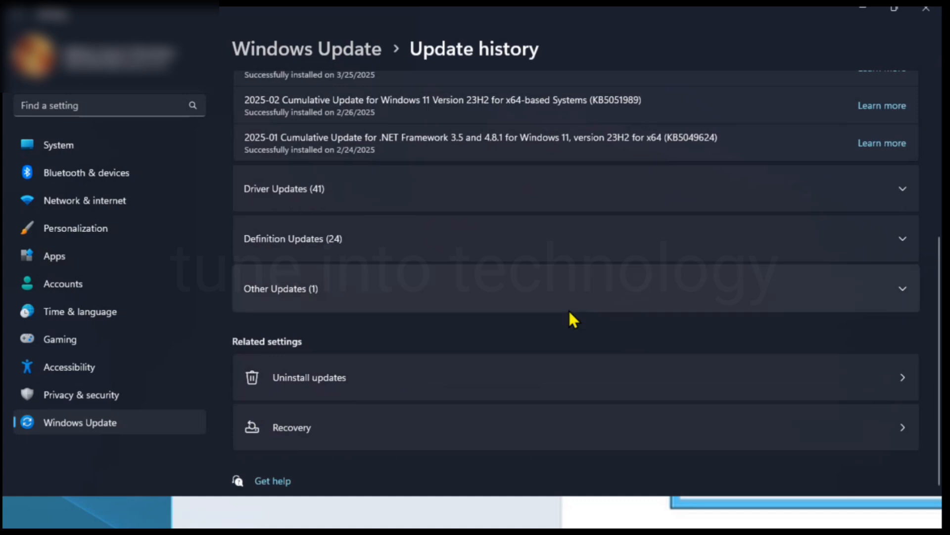
left_click(575, 302)
scroll(576, 304, "up", 5)
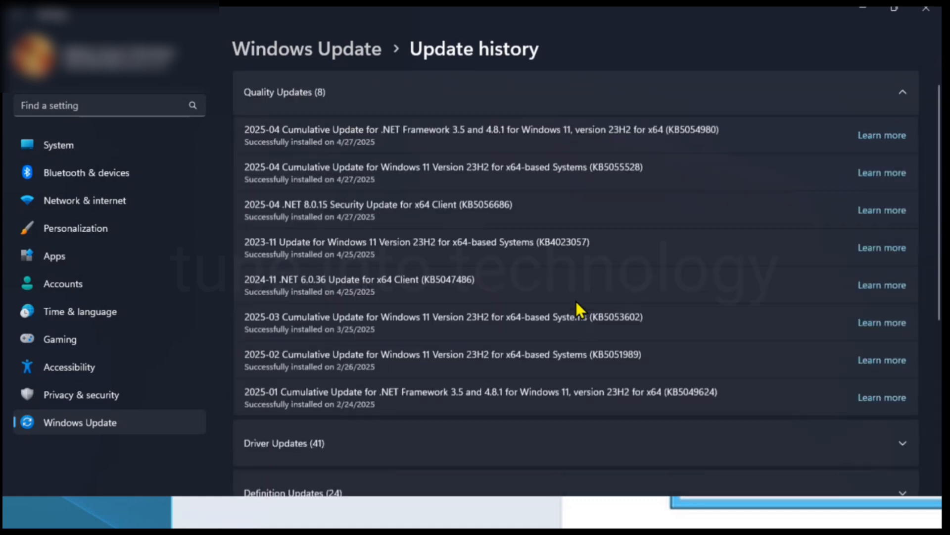
scroll(577, 303, "down", 2)
left_click(628, 383)
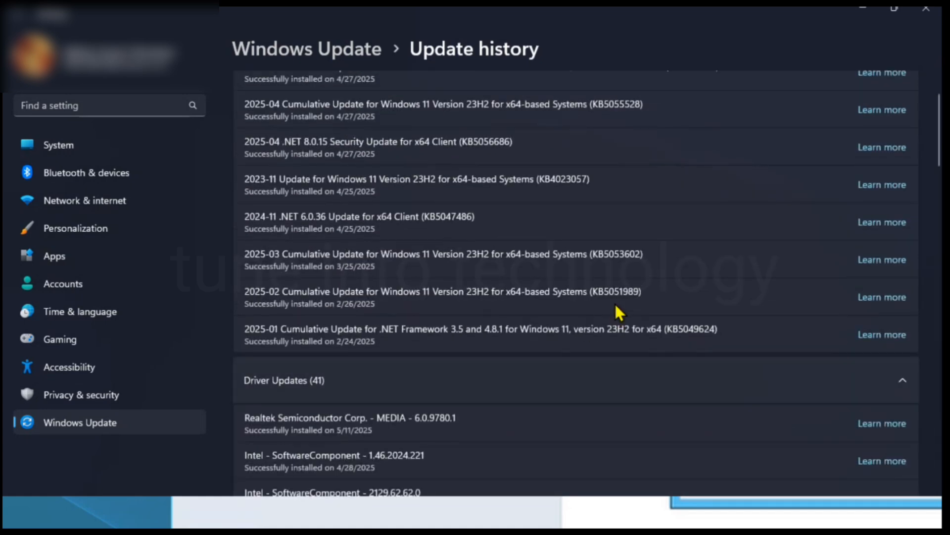
scroll(616, 304, "up", 2)
left_click(354, 50)
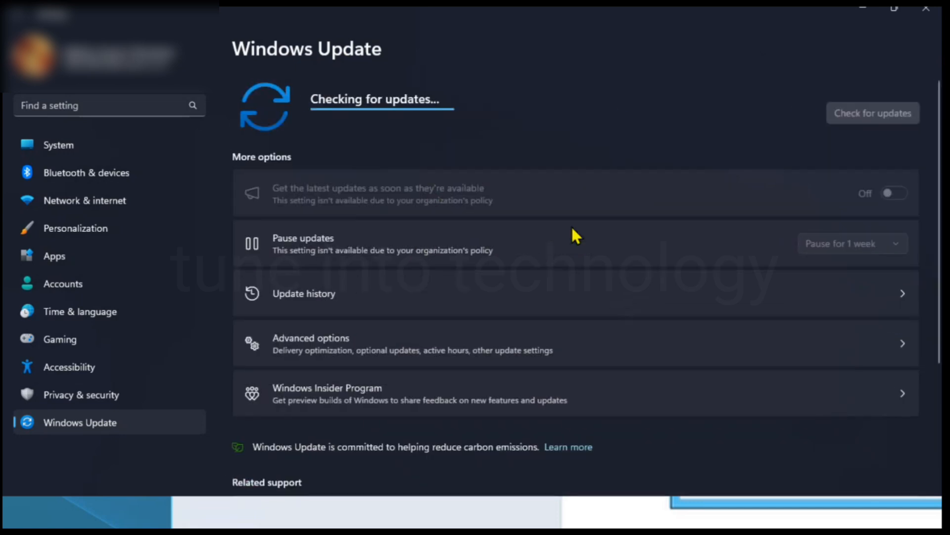
Step: Reopen the update history, inspect the installed driver updates, and collapse the Driver Updates and Quality Updates groups
scroll(571, 224, "down", 3)
scroll(573, 233, "up", 3)
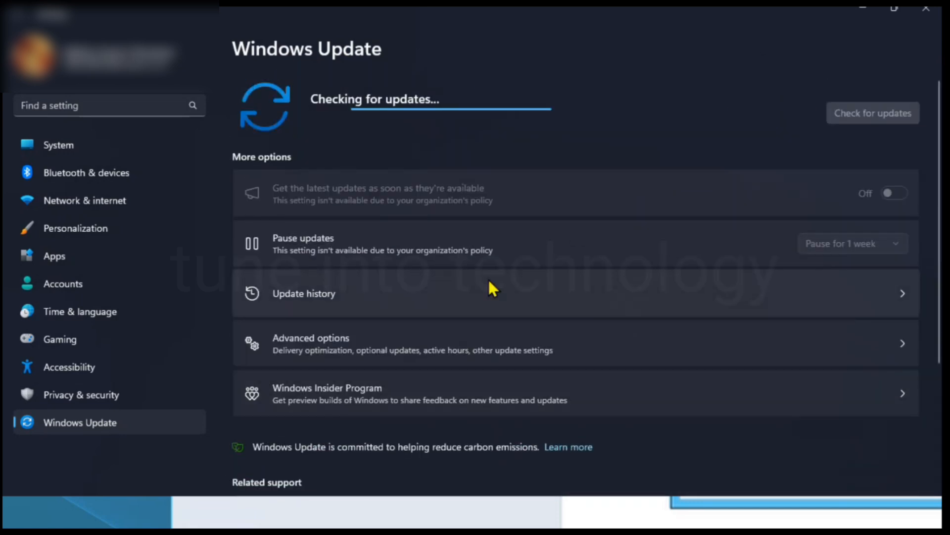
left_click(498, 291)
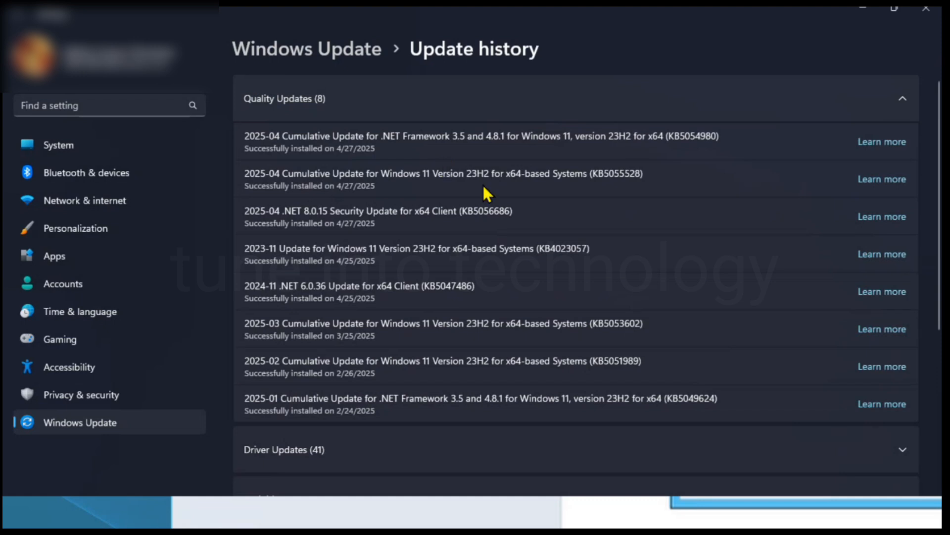
scroll(424, 231, "down", 5)
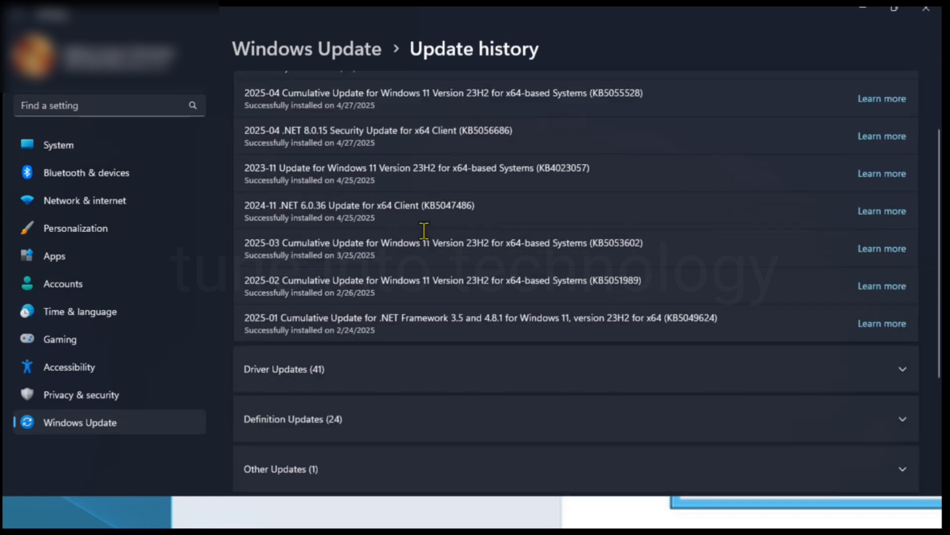
left_click(448, 203)
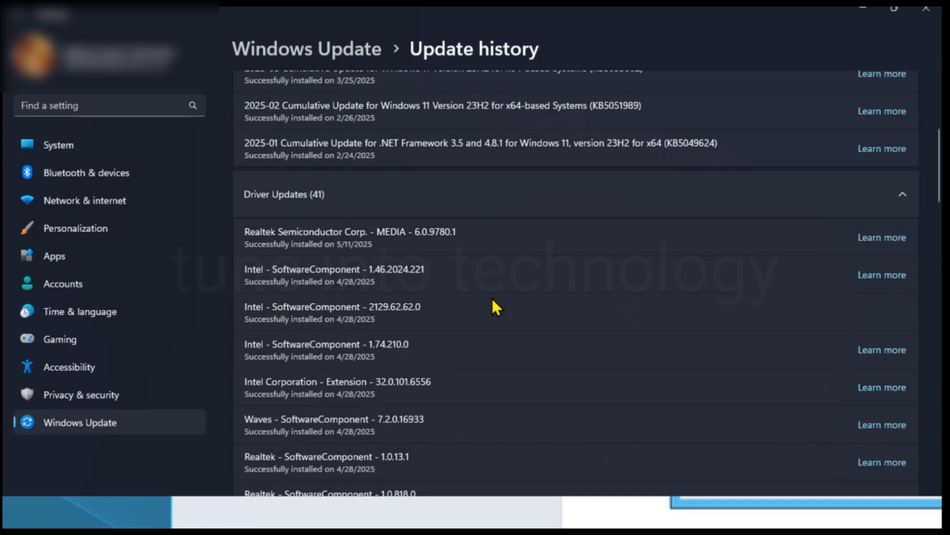
scroll(496, 307, "down", 3)
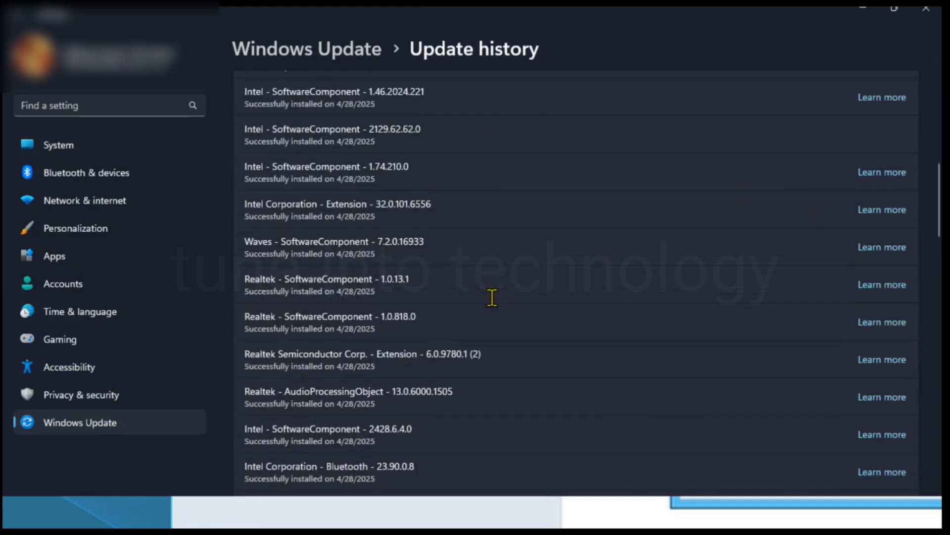
scroll(496, 307, "up", 3)
scroll(493, 300, "up", 1)
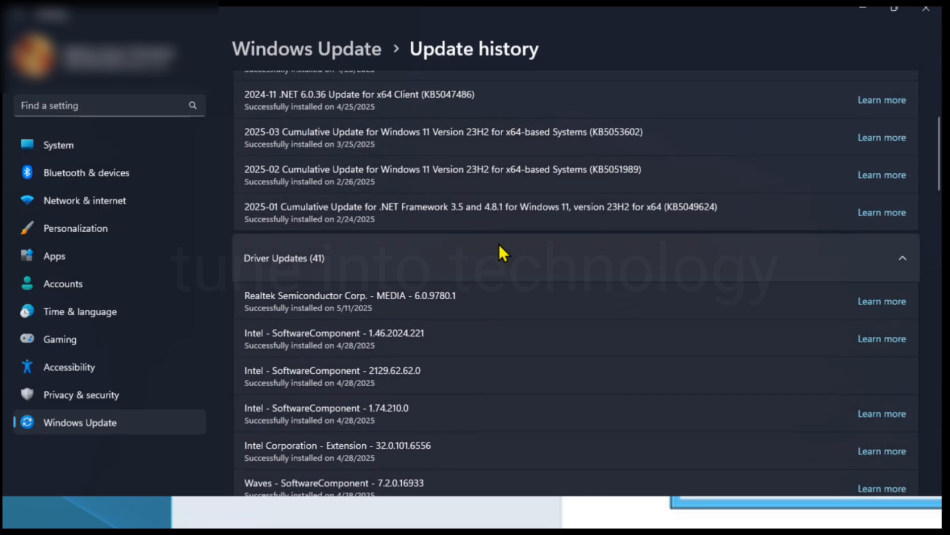
scroll(498, 242, "up", 3)
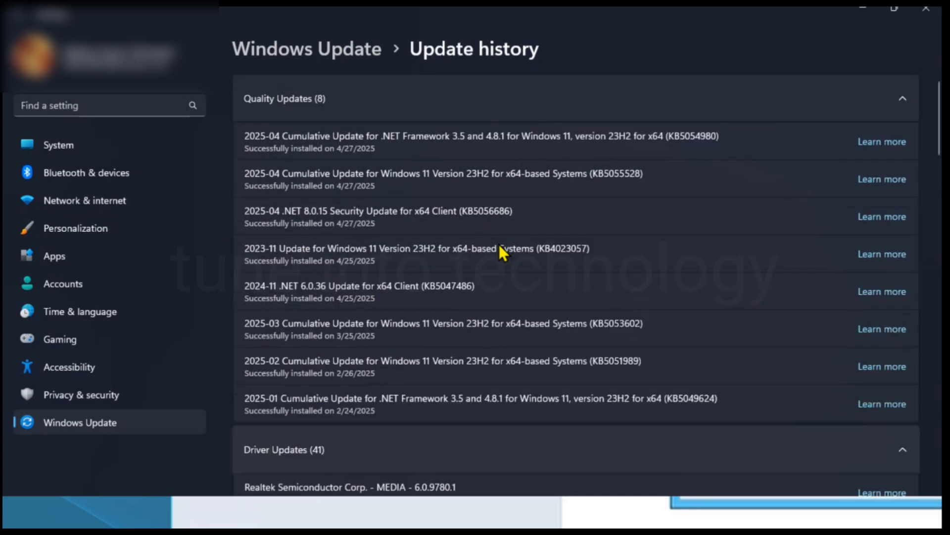
left_click(595, 450)
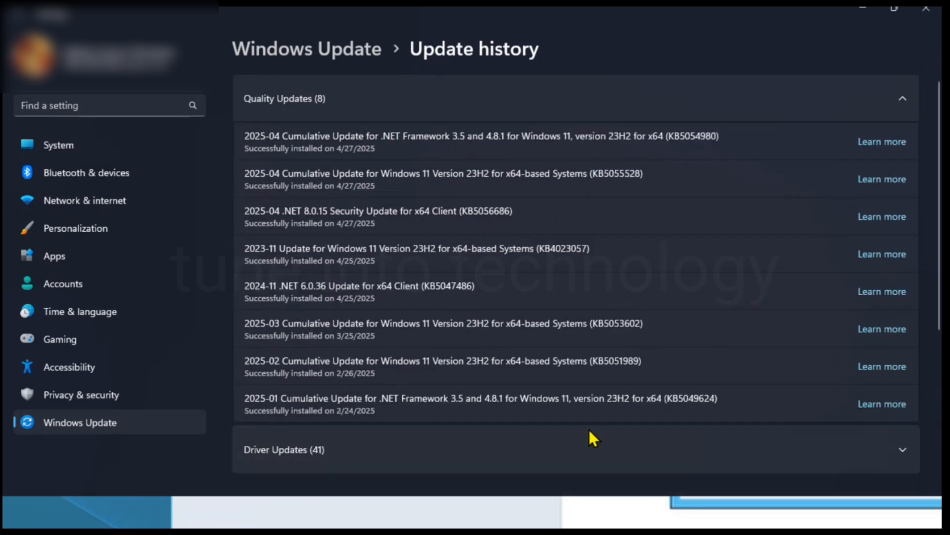
left_click(797, 116)
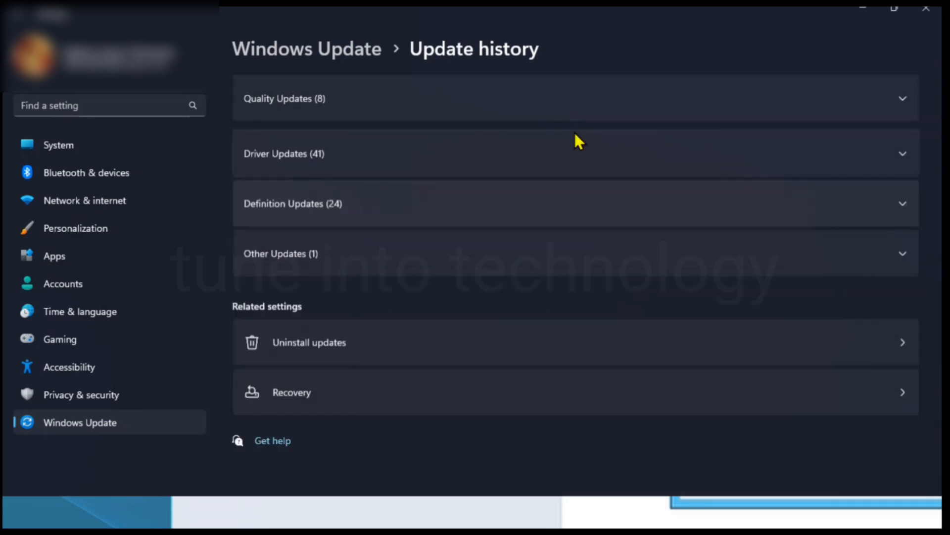
Step: Leave the update history, close Settings, and end the PowerPoint slide show at the Run Synchronization slide
left_click(336, 51)
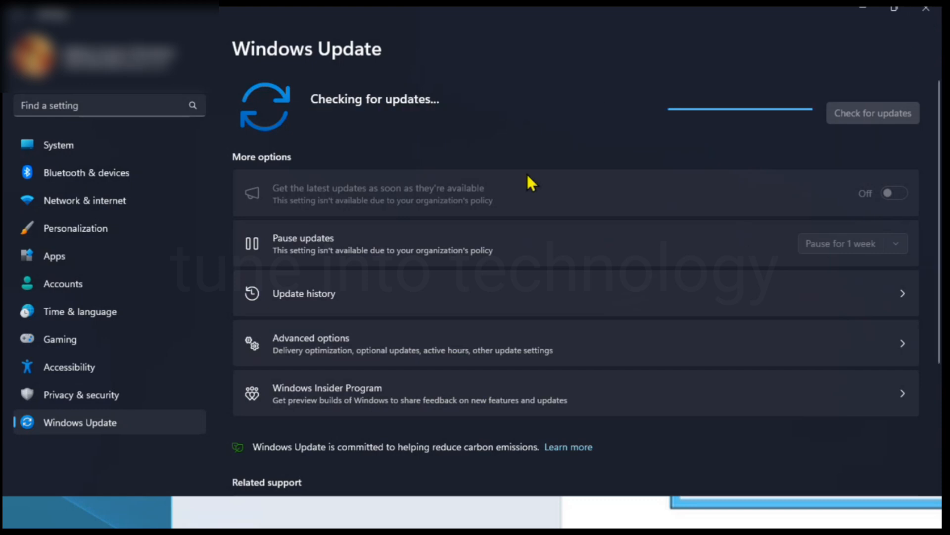
left_click(925, 19)
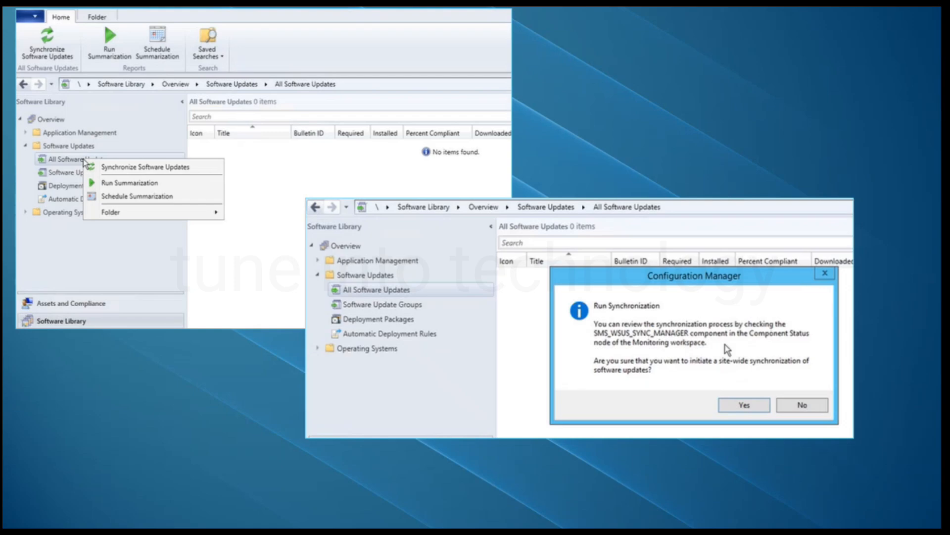
key("Escape")
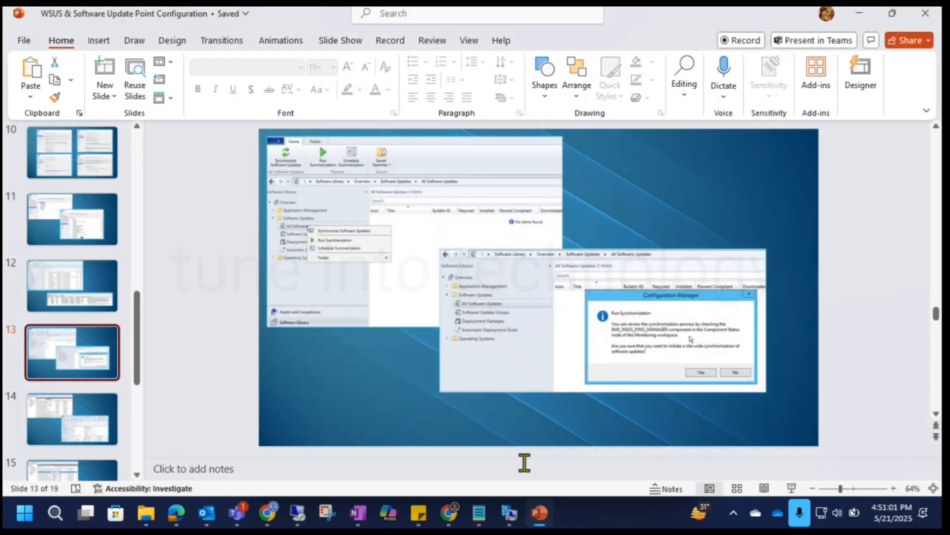